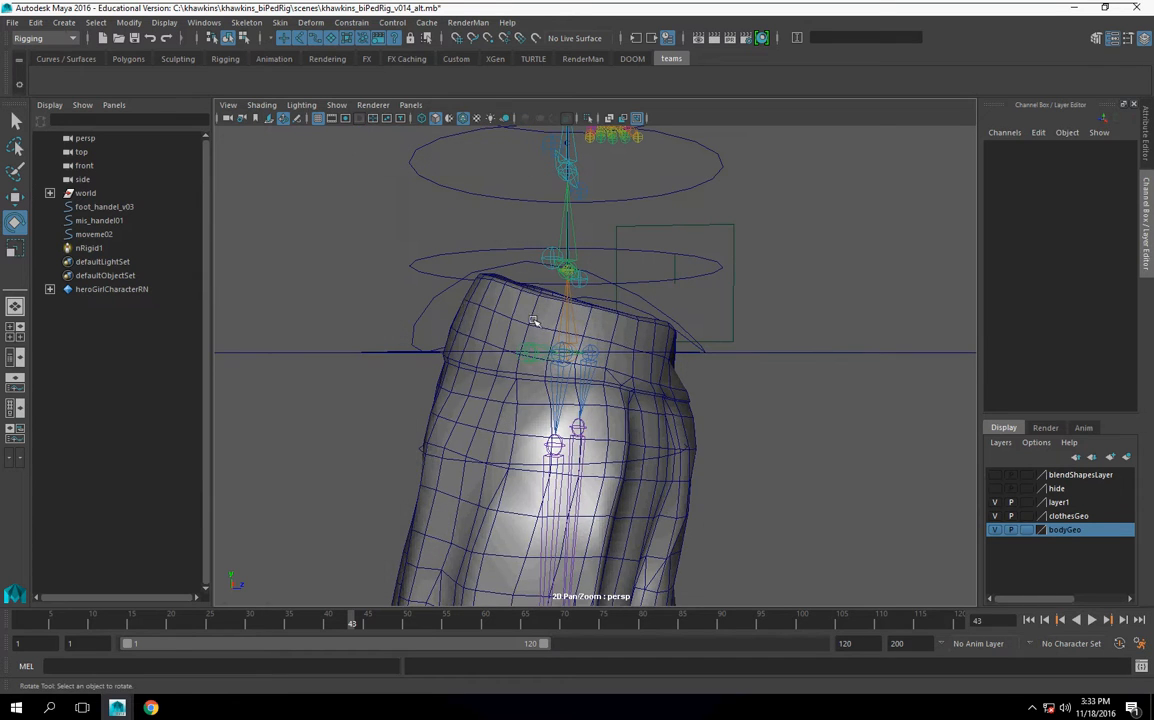
# Hide the pants geometry covering the hips so the lower spine and hip joints are exposed.
pyautogui.hotkey('ctrl', 'h')
pyautogui.keyDown('alt'); pyautogui.moveTo(819, 425); pyautogui.dragTo(711, 330); pyautogui.keyUp('alt')
pyautogui.click(678, 275)
pyautogui.keyDown('alt'); pyautogui.moveTo(676, 279); pyautogui.dragTo(522, 325); pyautogui.keyUp('alt')
pyautogui.hotkey('ctrl', 'z')
pyautogui.scroll(5, 612, 384)
pyautogui.scroll(5, 600, 375)
pyautogui.moveTo(607, 482); pyautogui.dragTo(654, 539)
pyautogui.hotkey('ctrl', 'z')
pyautogui.keyDown('alt'); pyautogui.moveTo(681, 463); pyautogui.dragTo(420, 386); pyautogui.keyUp('alt')
pyautogui.scroll(-1, 442, 226)
pyautogui.click(421, 206)
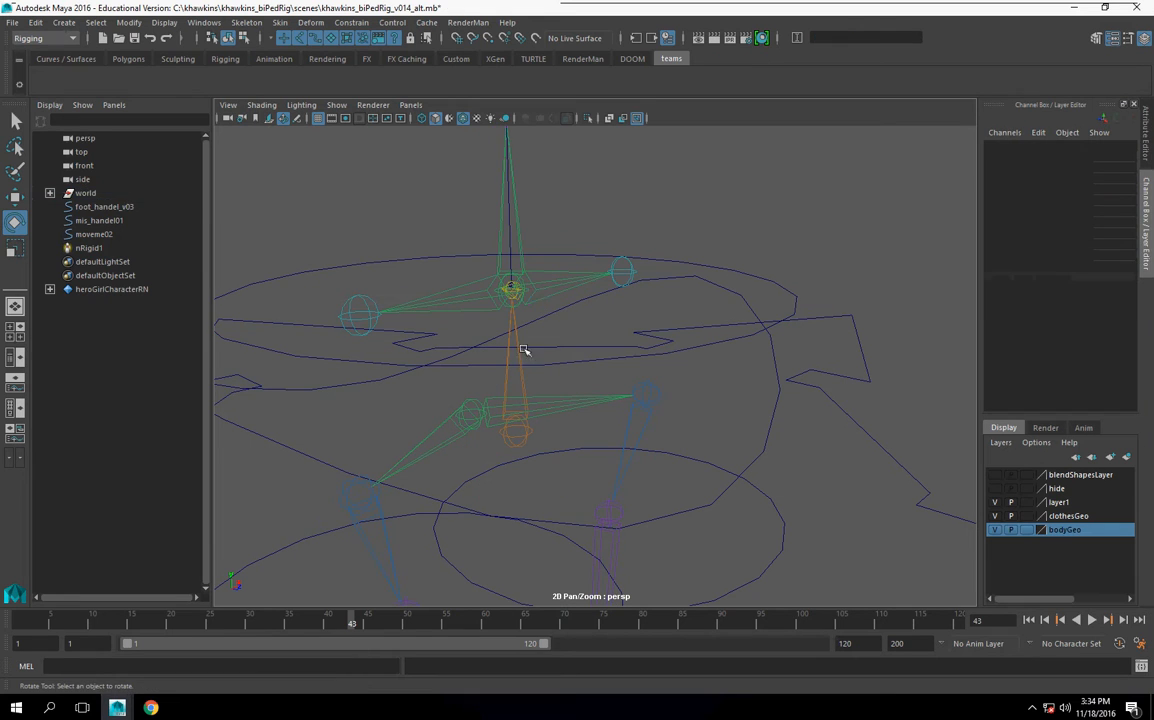
# Select the lower spine joint sp_jnt_ and expand the world, scale and joints_grp groups in the hierarchy.
pyautogui.click(510, 287)
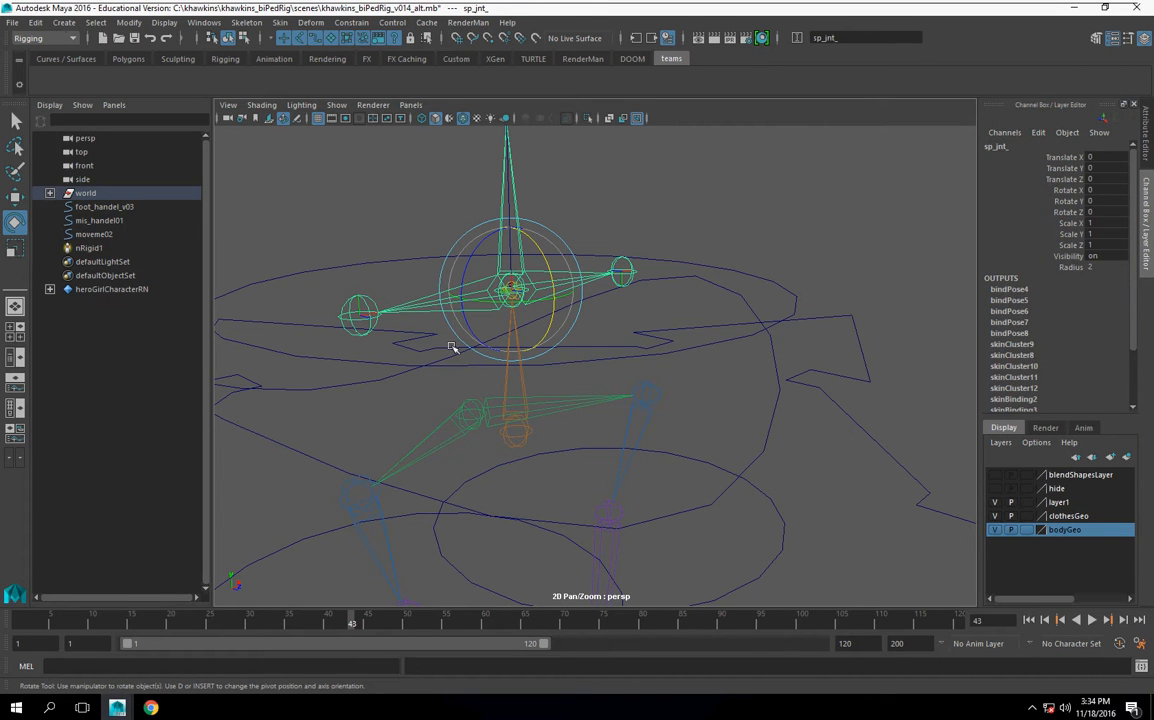
pyautogui.click(352, 192)
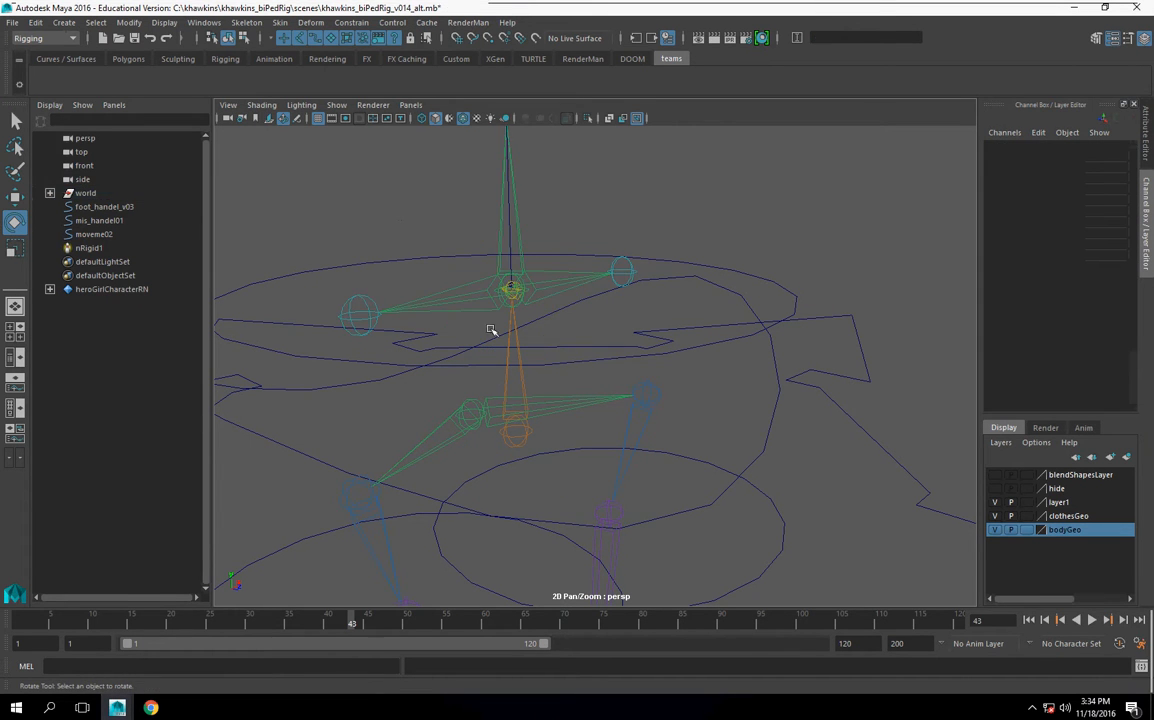
pyautogui.keyDown('alt'); pyautogui.moveTo(387, 291); pyautogui.dragTo(612, 376); pyautogui.keyUp('alt')
pyautogui.click(588, 365)
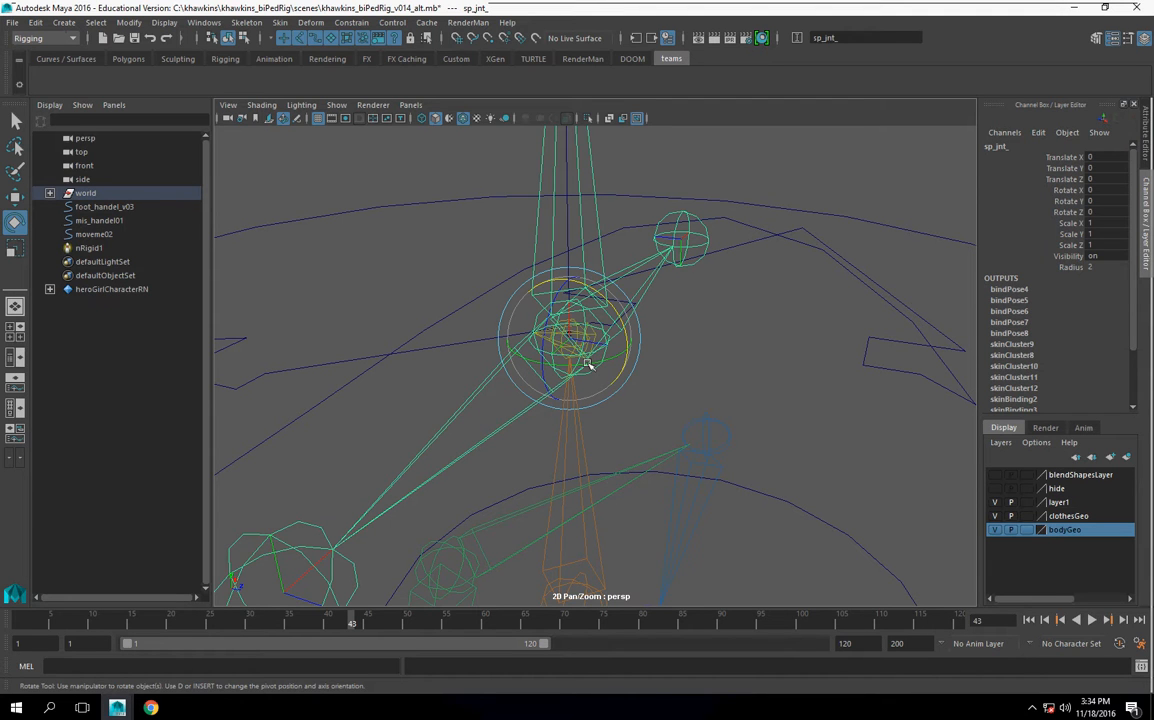
pyautogui.click(50, 193)
pyautogui.click(63, 207)
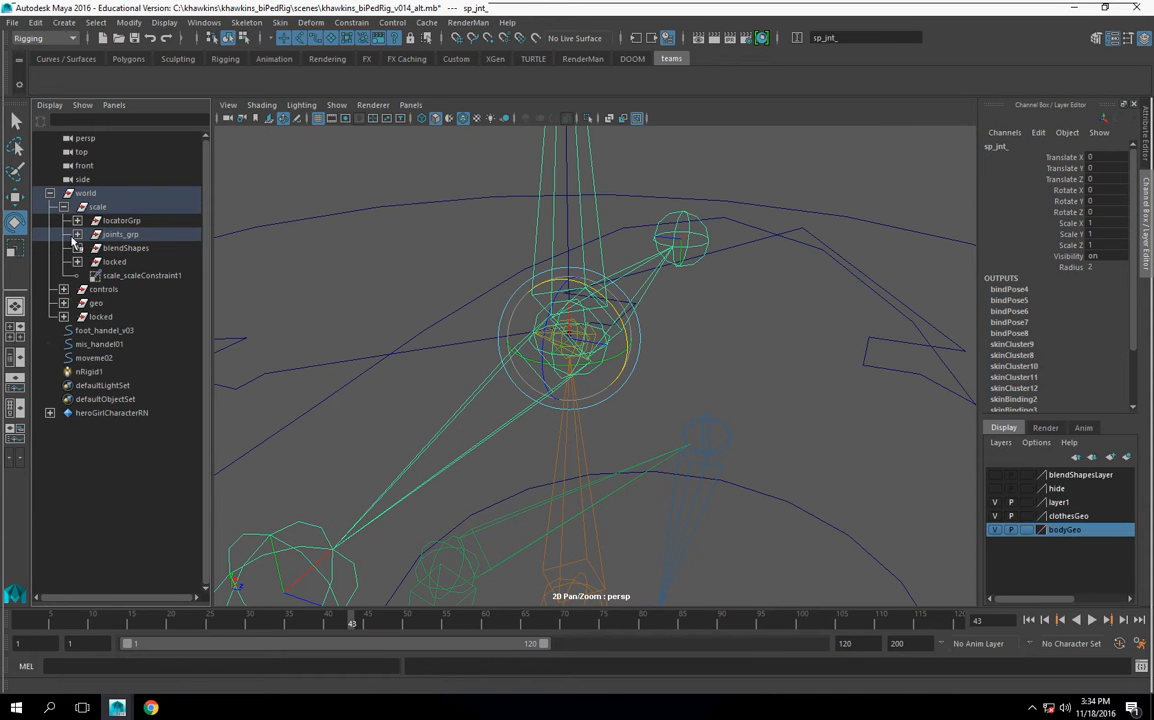
pyautogui.click(77, 234)
# Select lower_toro_con_grp, the parent group of the lower torso control, to inspect its parent constraint and pivot.
pyautogui.keyDown('alt'); pyautogui.moveTo(590, 330); pyautogui.dragTo(375, 302); pyautogui.keyUp('alt')
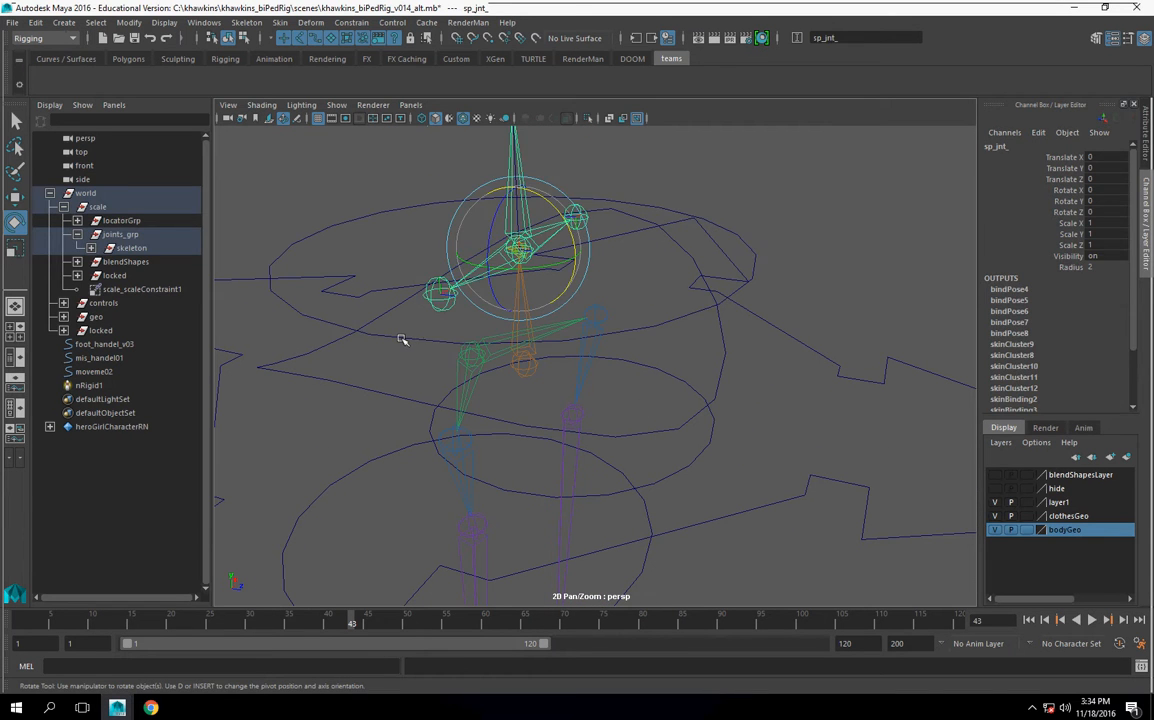
pyautogui.click(401, 339)
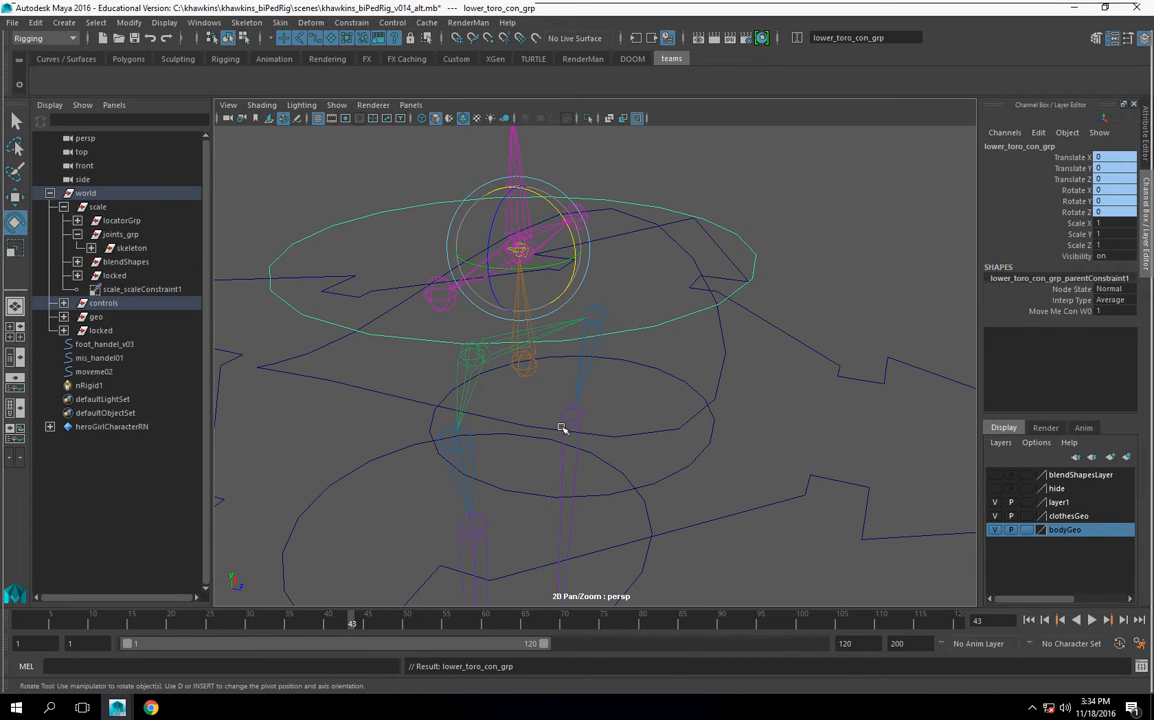
pyautogui.keyDown('alt'); pyautogui.moveTo(703, 352); pyautogui.dragTo(610, 401); pyautogui.keyUp('alt')
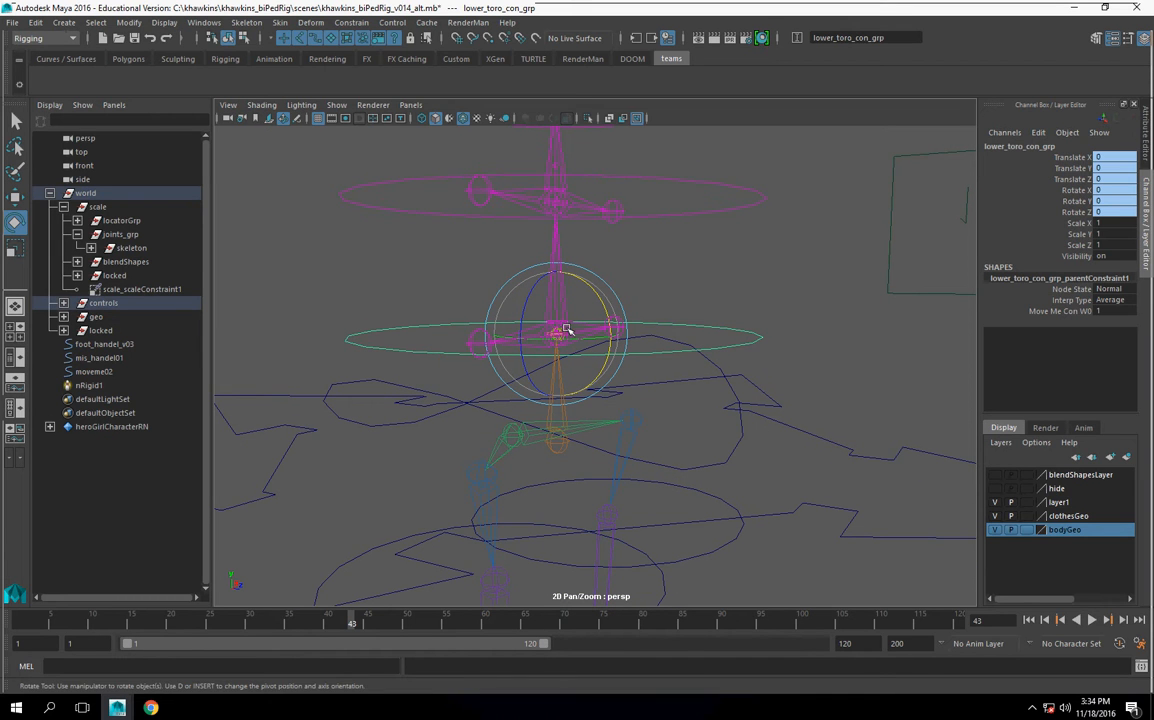
# Look through the contents of the locked and geo groups directly under world.
pyautogui.click(63, 331)
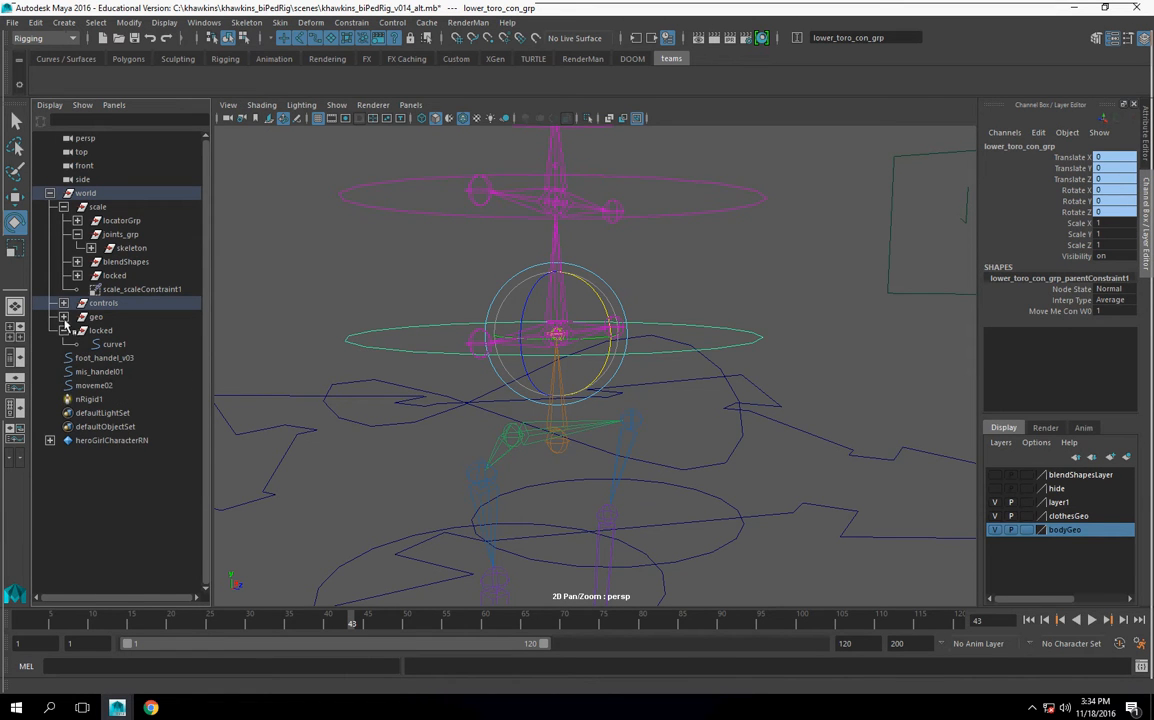
pyautogui.click(63, 316)
pyautogui.scroll(-2, 115, 395)
pyautogui.scroll(2, 110, 411)
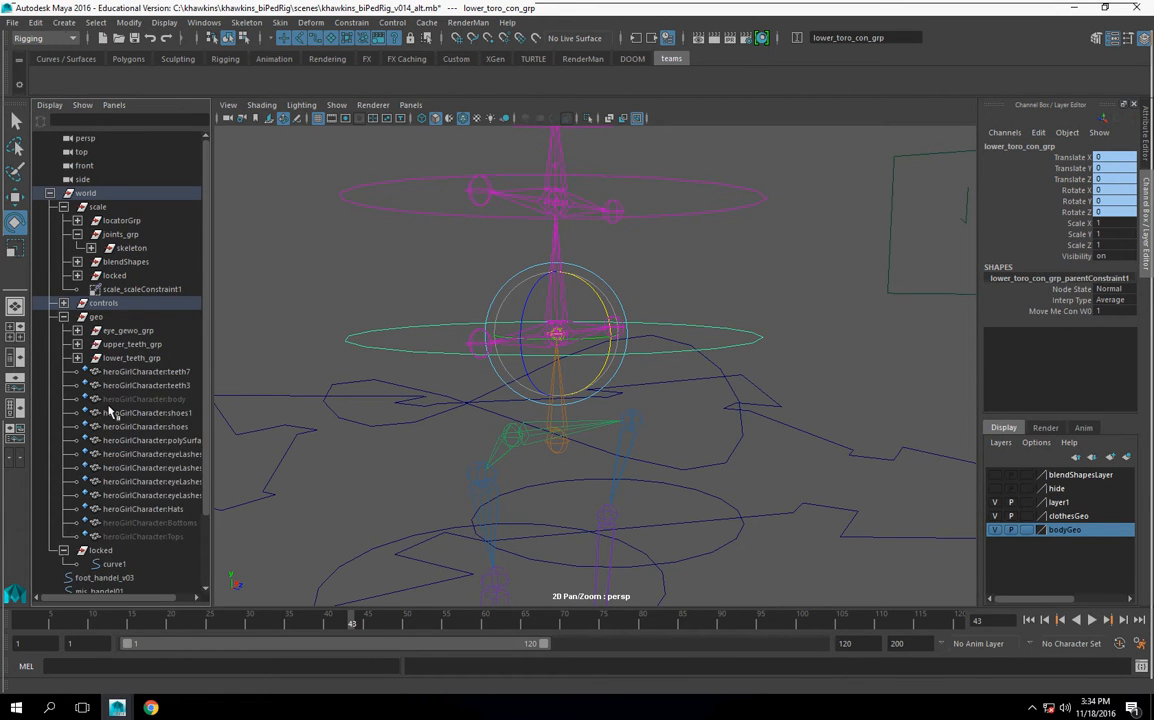
pyautogui.click(63, 317)
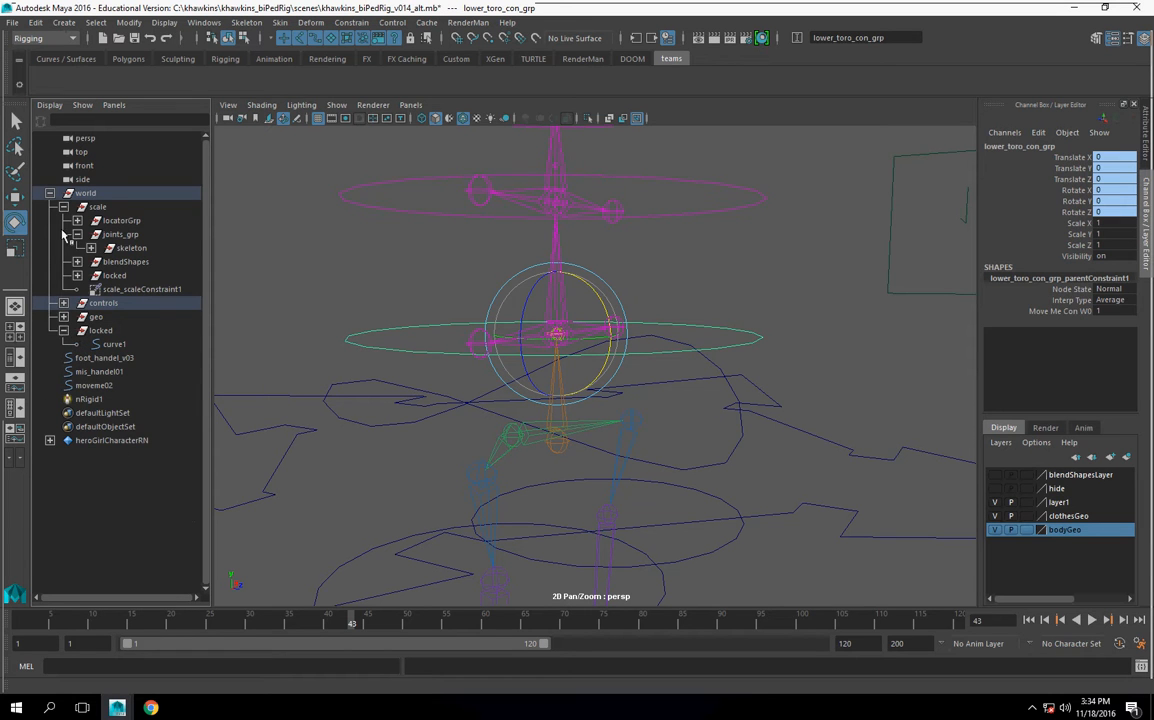
# Expand the locked group under scale and delete lowerCGrp's parent constraint with the MEL command delete.
pyautogui.click(77, 275)
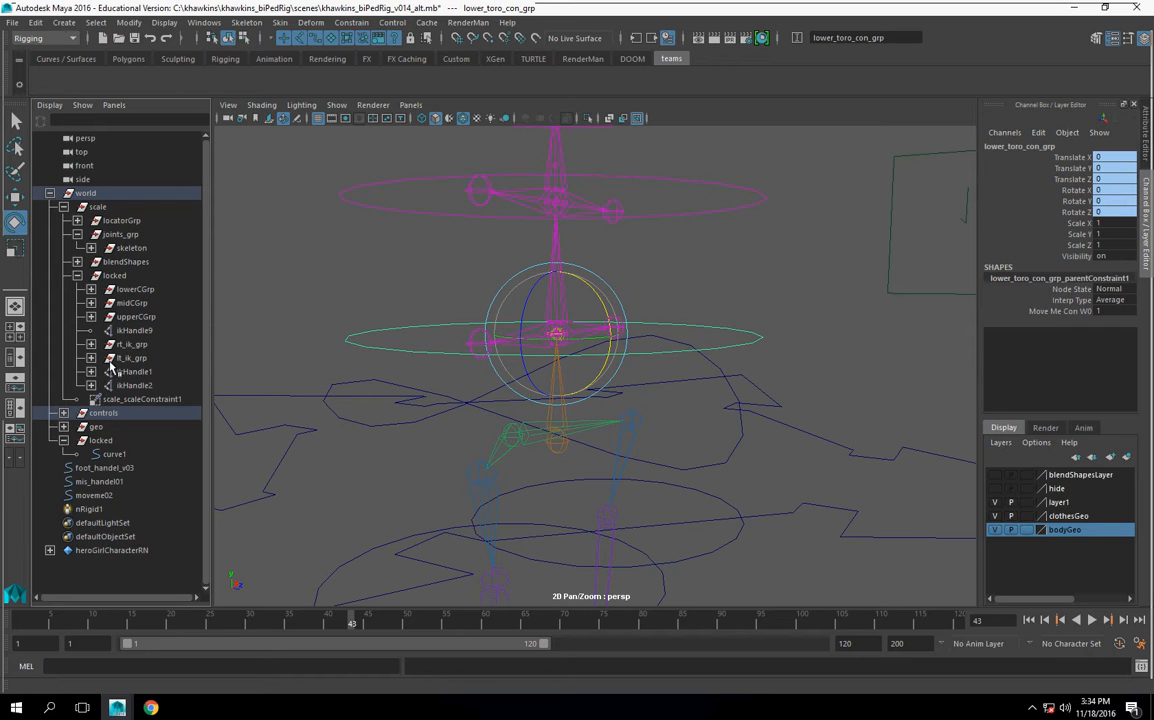
pyautogui.click(135, 290)
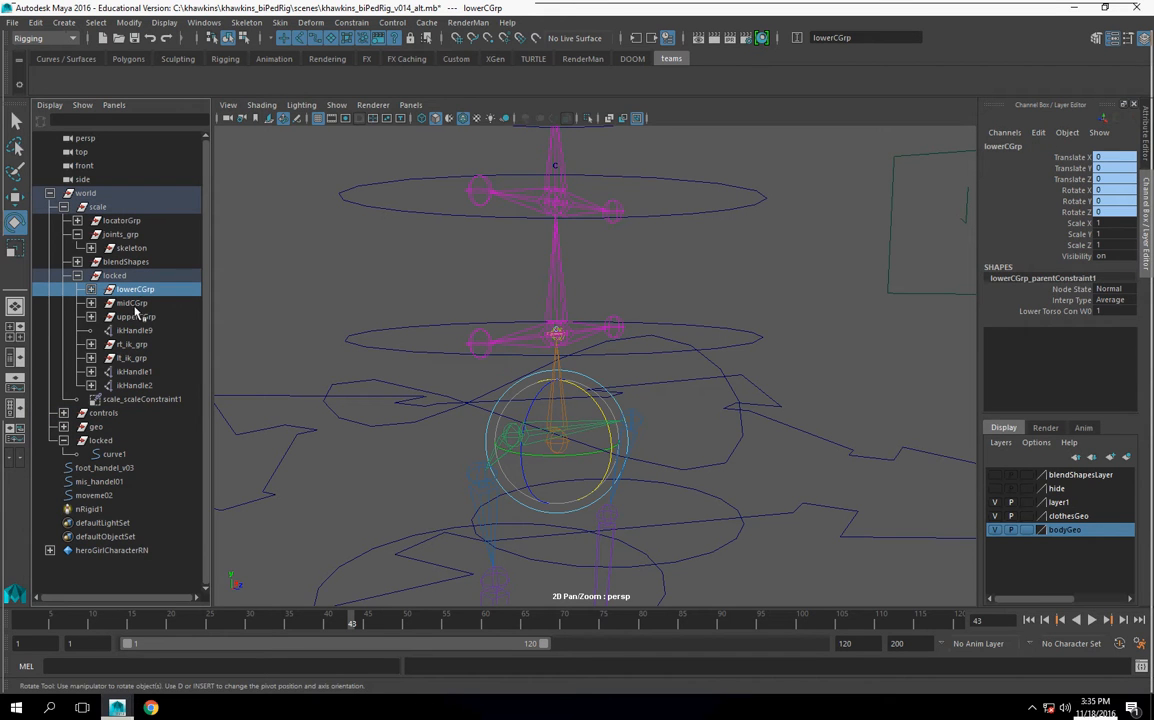
pyautogui.click(237, 668)
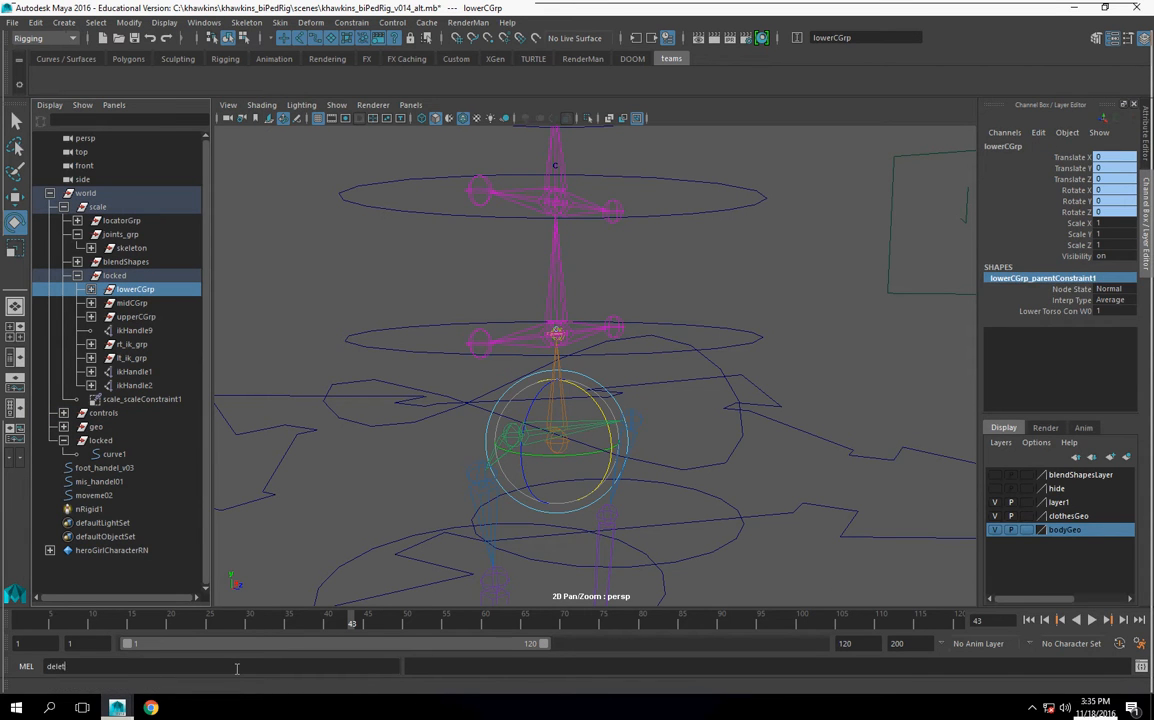
pyautogui.press('Return')
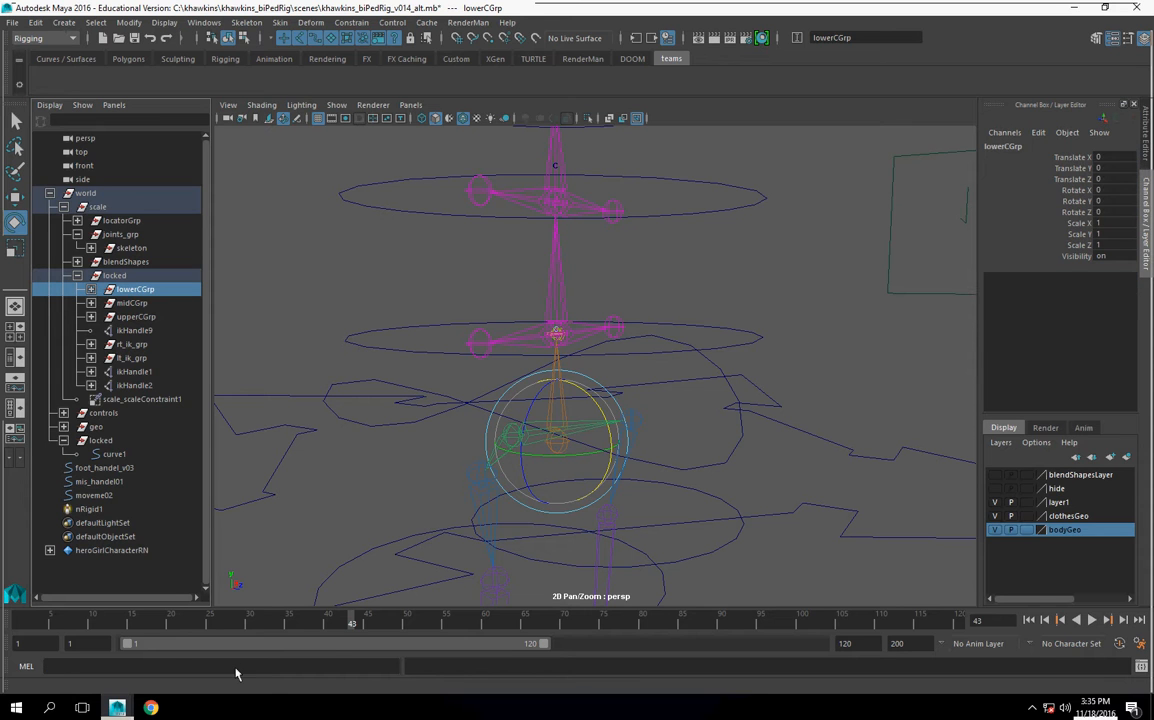
# Test-move the lowerCGrp group and undo the move.
pyautogui.press('w')
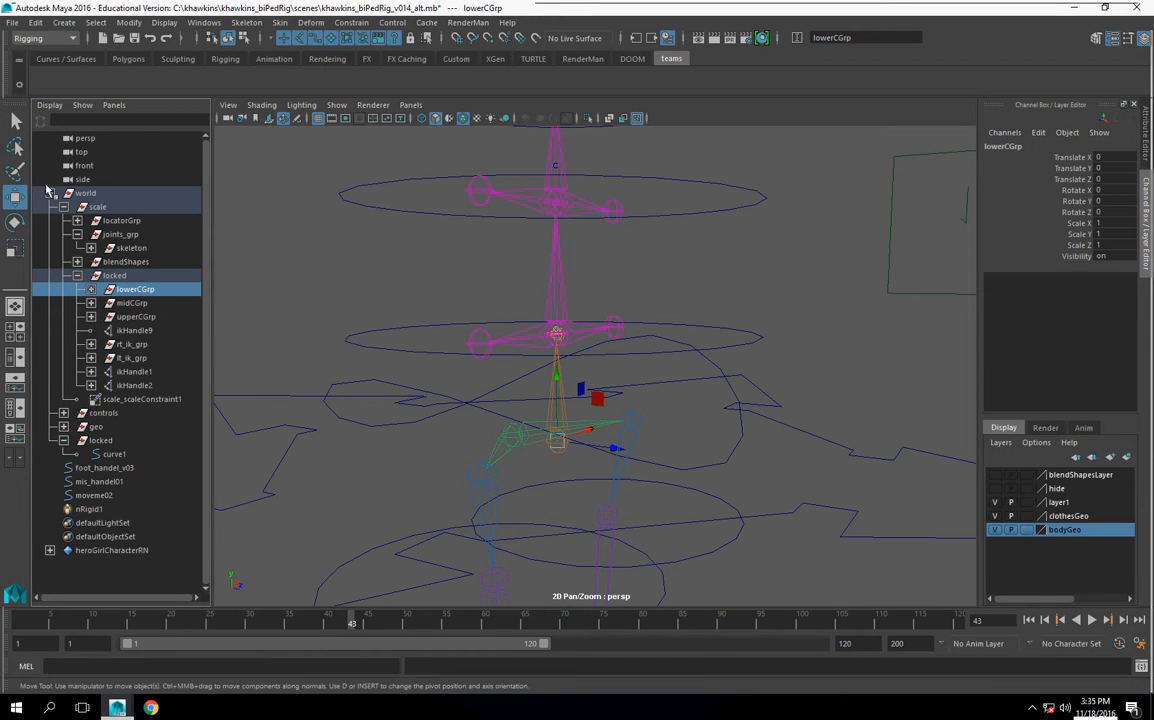
pyautogui.moveTo(556, 440); pyautogui.dragTo(573, 390)
pyautogui.hotkey('ctrl', 'z')
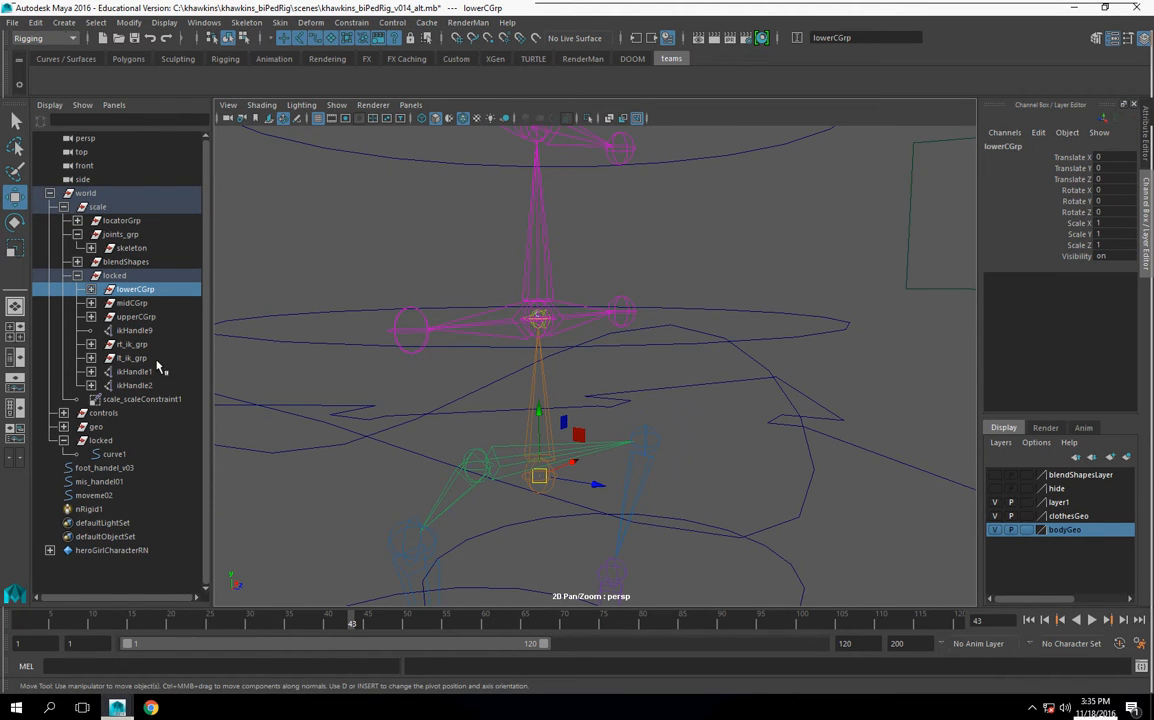
# Expand lowerCGrp and compare the pivot location of its cluster1Handle with that of the group.
pyautogui.click(91, 289)
pyautogui.click(177, 467)
pyautogui.click(165, 304)
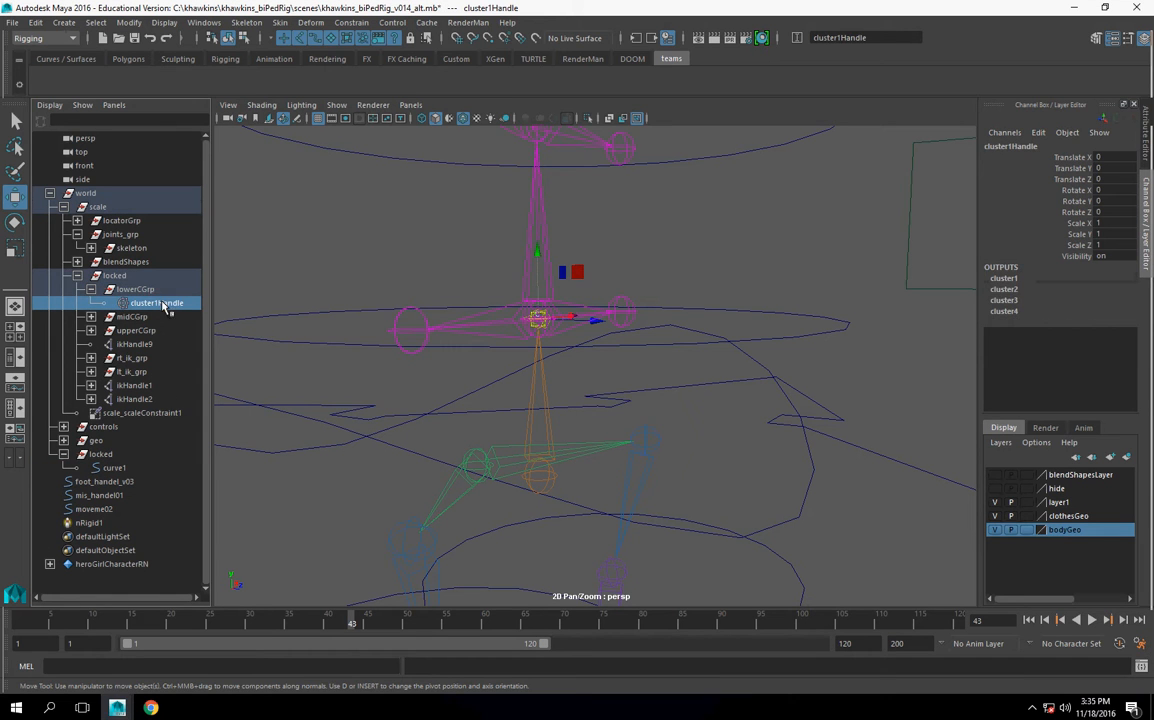
pyautogui.click(151, 290)
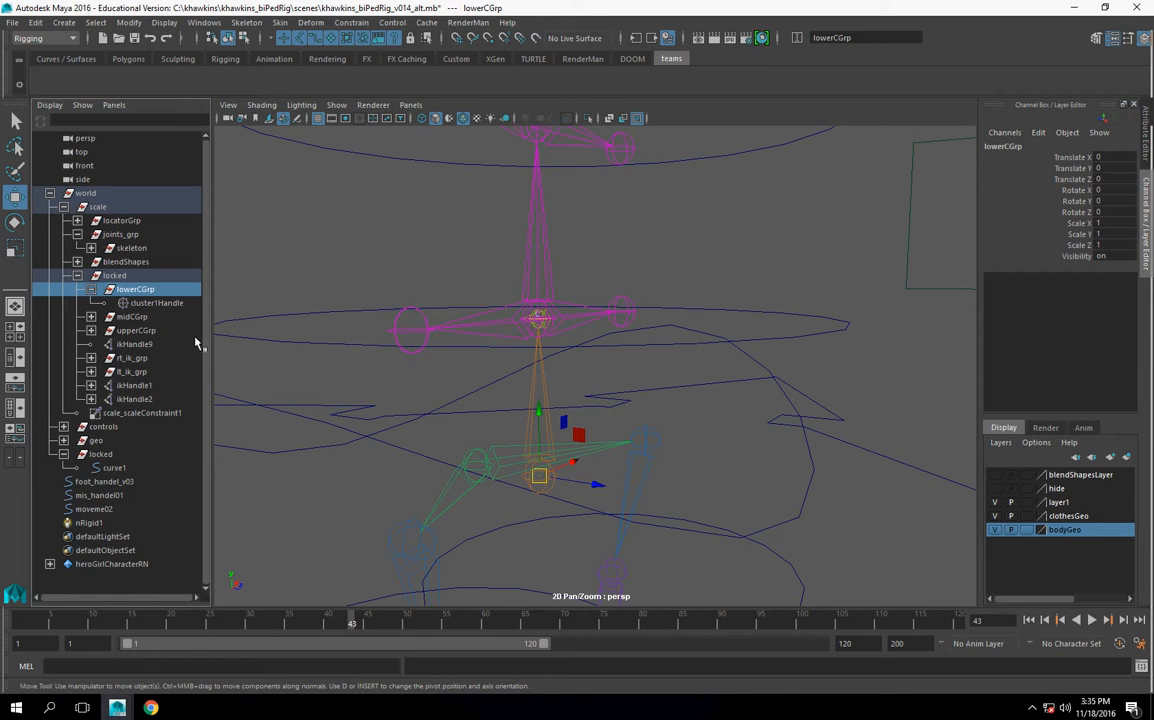
pyautogui.click(893, 367)
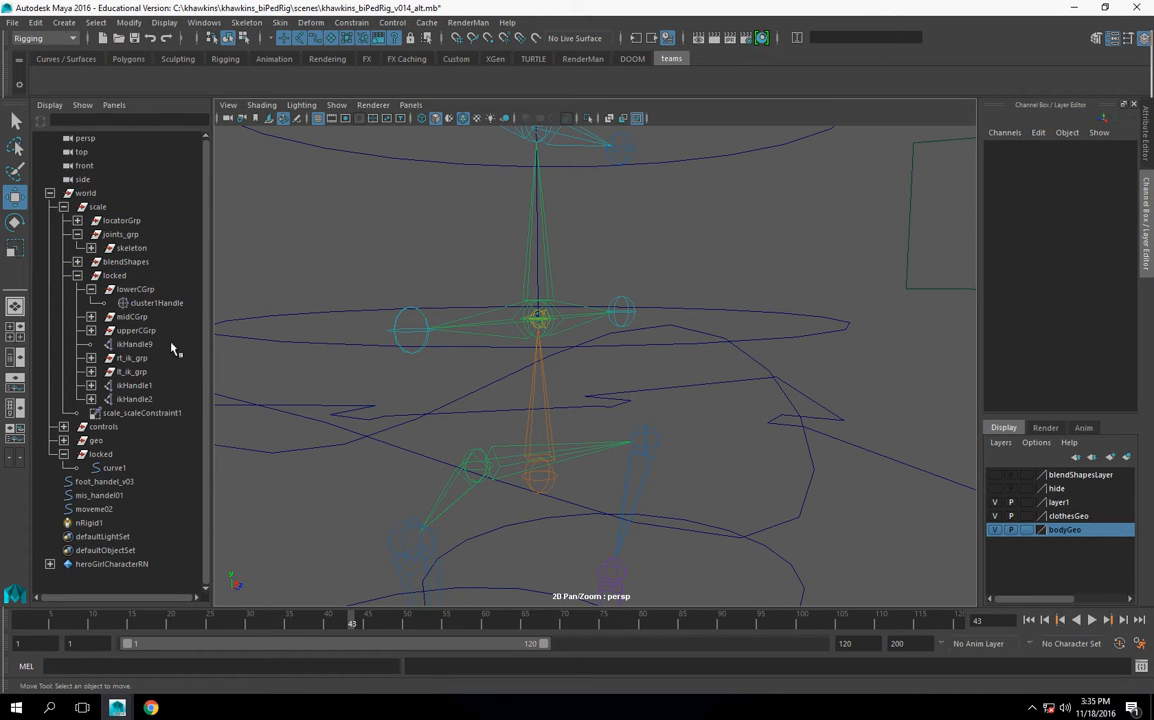
# Move the pivot of lowerCGrp up to the lower spine joint.
pyautogui.click(136, 290)
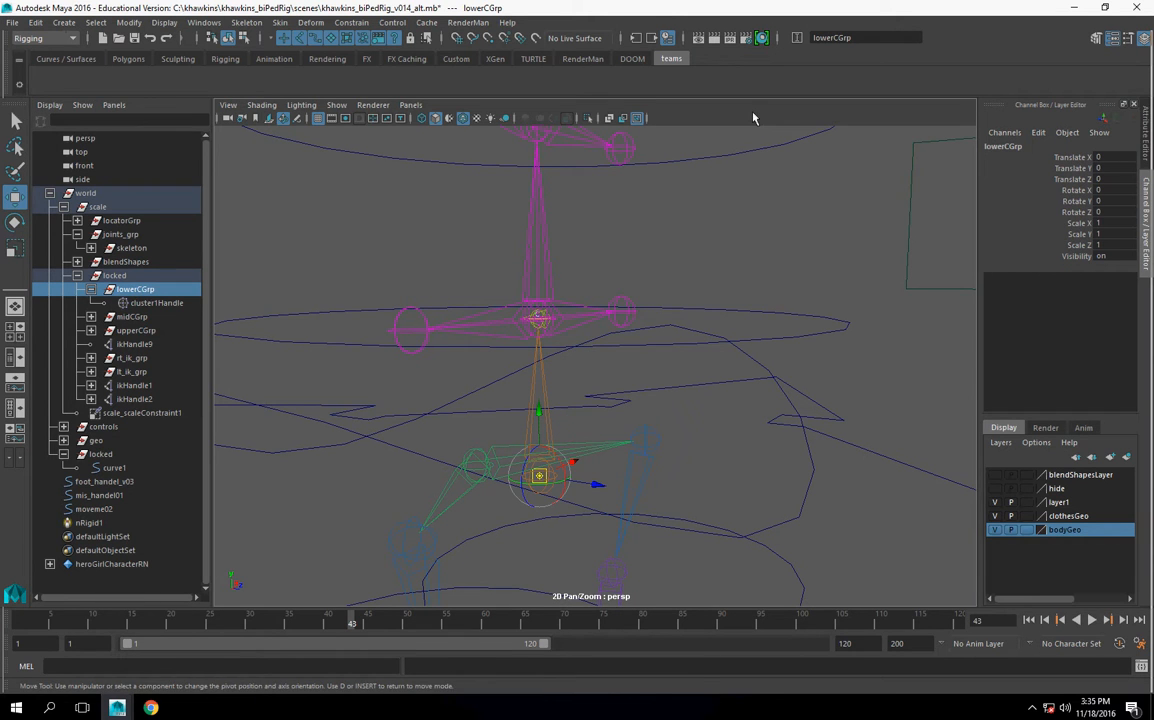
pyautogui.press('d')
pyautogui.moveTo(540, 475); pyautogui.dragTo(541, 320)
pyautogui.scroll(-1, 522, 448)
pyautogui.moveTo(564, 366)
pyautogui.keyDown('alt'); pyautogui.mouseDown()
pyautogui.moveTo(572, 399)
pyautogui.moveTo(578, 382)
pyautogui.mouseUp(); pyautogui.keyUp('alt')
pyautogui.scroll(-2, 563, 382)
# Try snapping the pivot of lower_torso_con up to the lower spine joint and undo the pivot move.
pyautogui.click(440, 345)
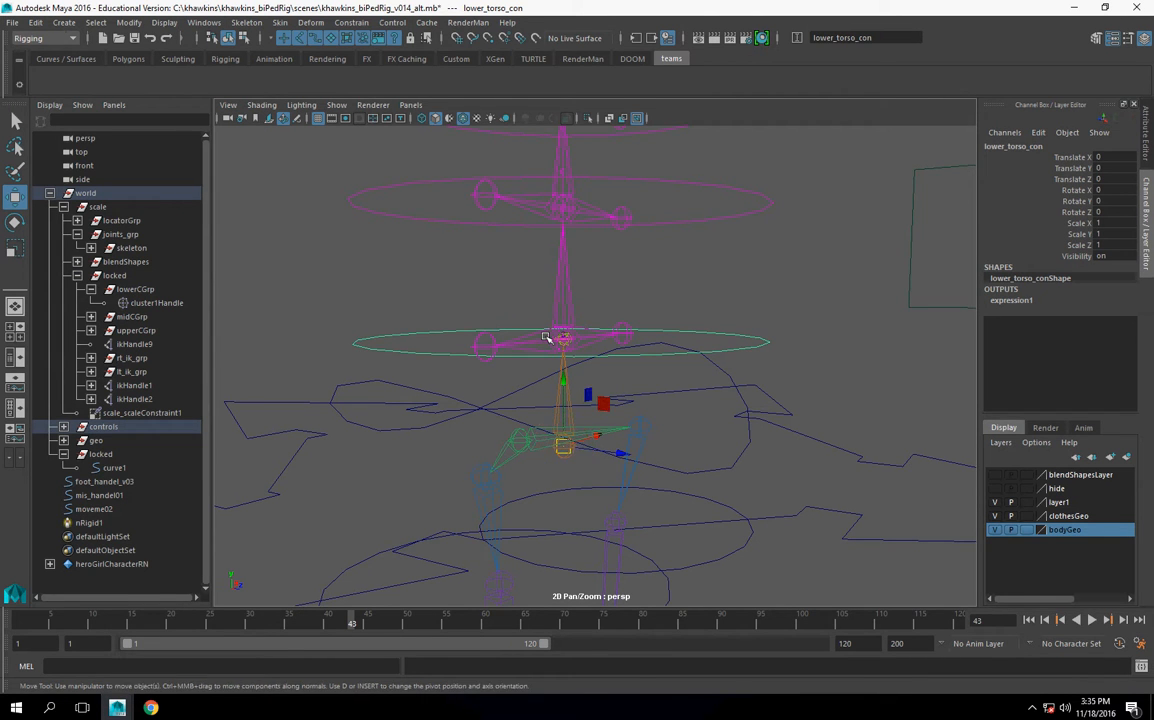
pyautogui.press('v')
pyautogui.moveTo(564, 451); pyautogui.dragTo(569, 340)
pyautogui.scroll(-2, 571, 385)
pyautogui.hotkey('ctrl', 'z')
pyautogui.press('v')
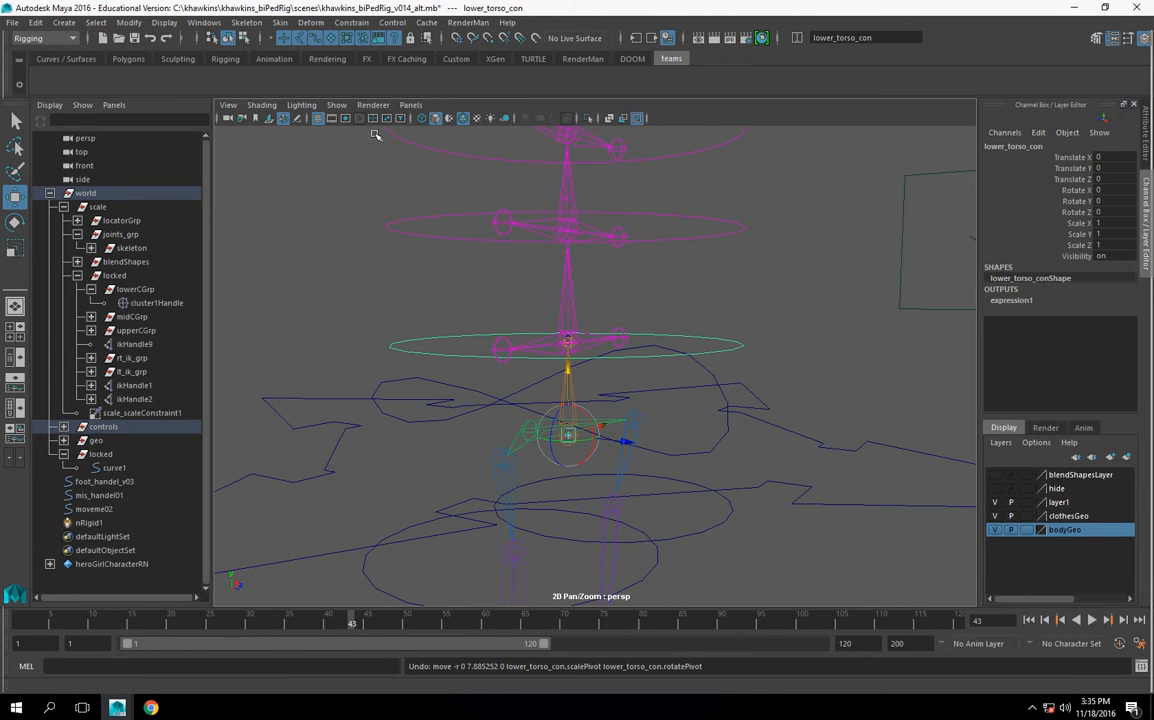
# Delete the parent constraint on mid_toro_con_grp, the parent group of the middle torso control, with the MEL command delete.
pyautogui.click(418, 222)
pyautogui.press('Up')
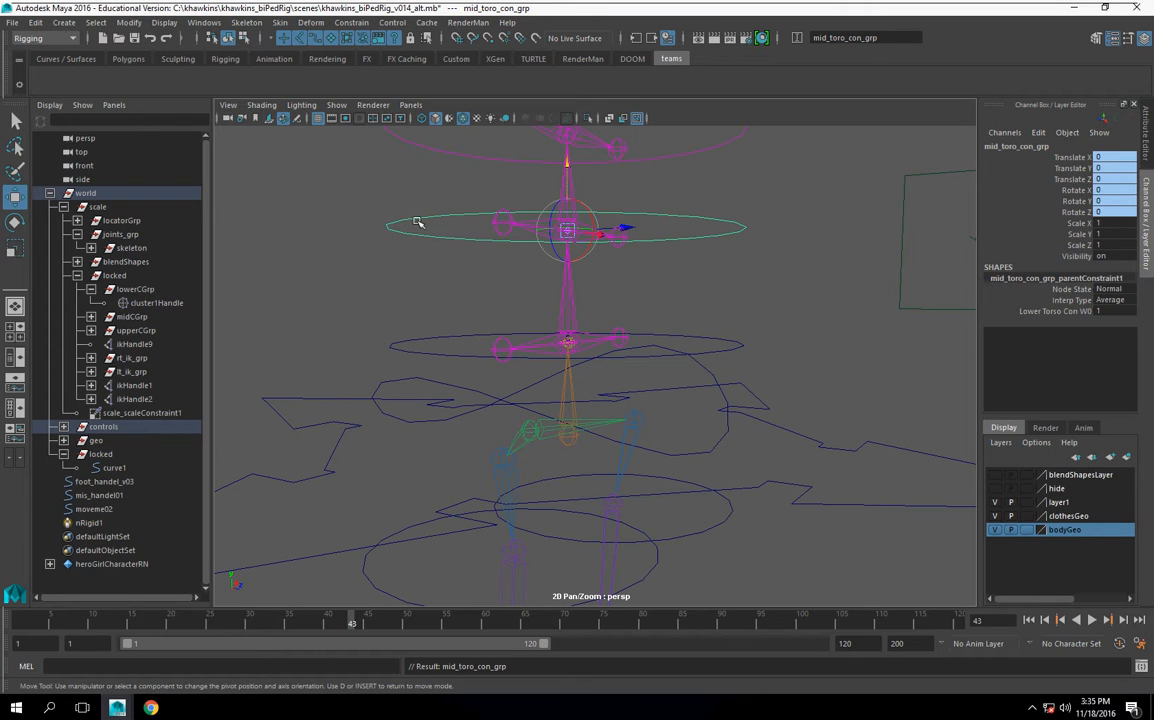
pyautogui.click(1106, 280)
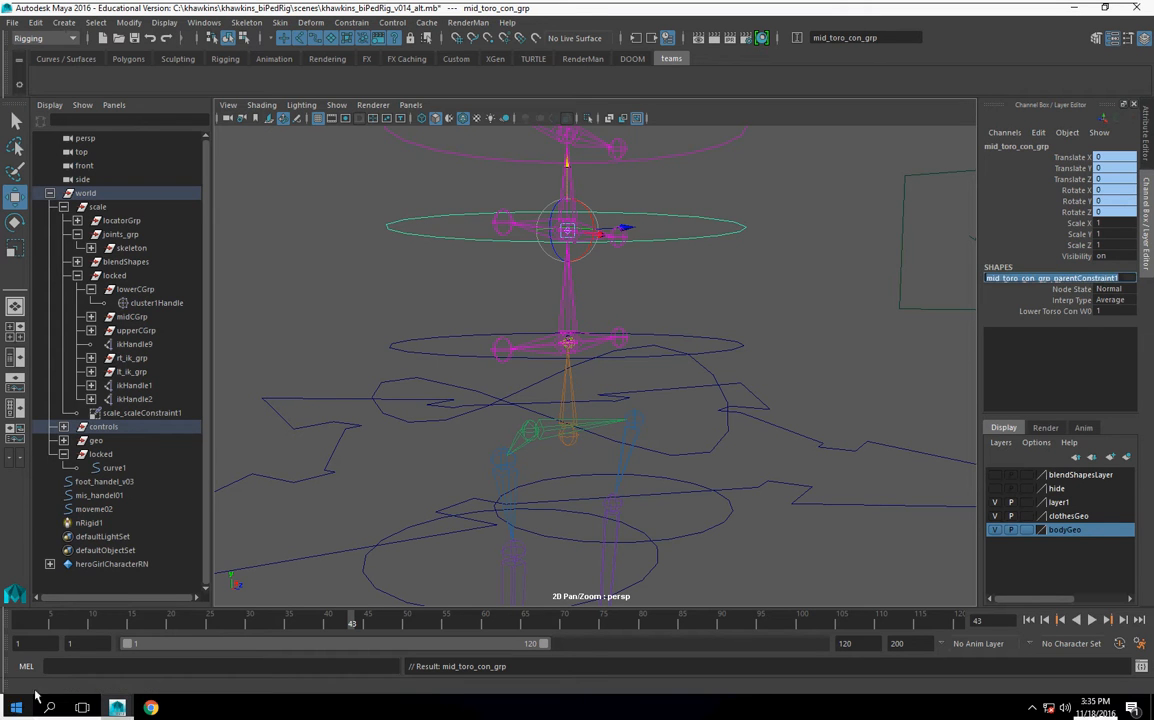
pyautogui.click(91, 666)
pyautogui.write('delete')
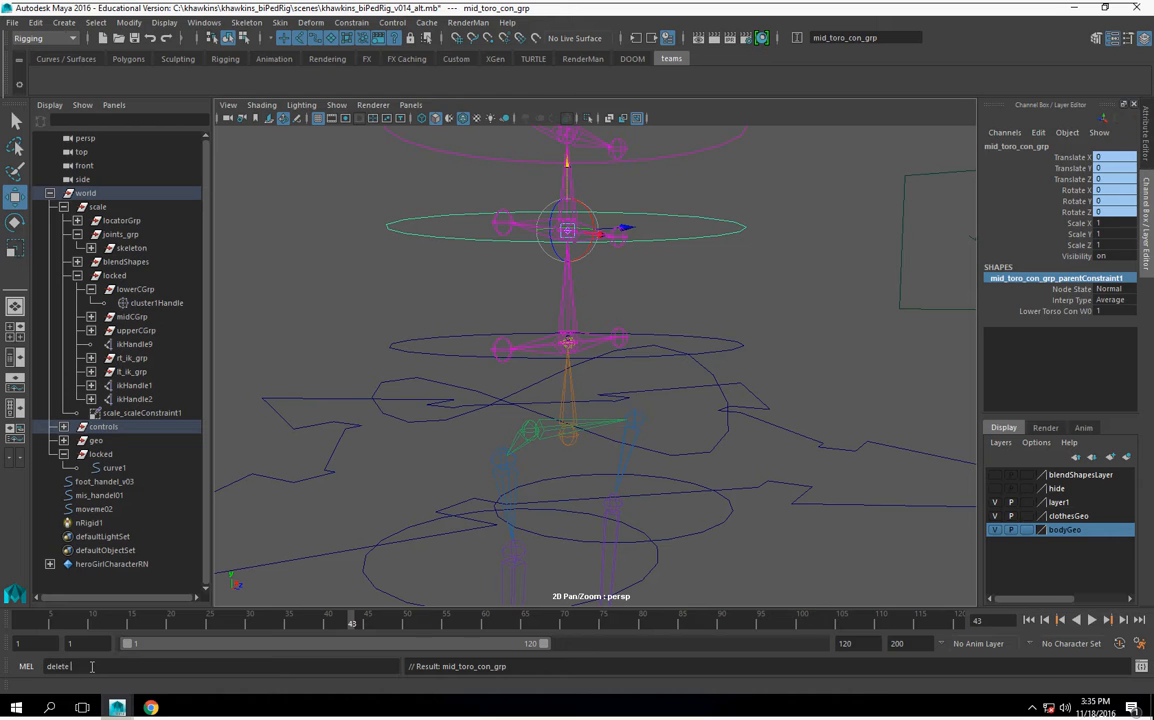
pyautogui.press('Return')
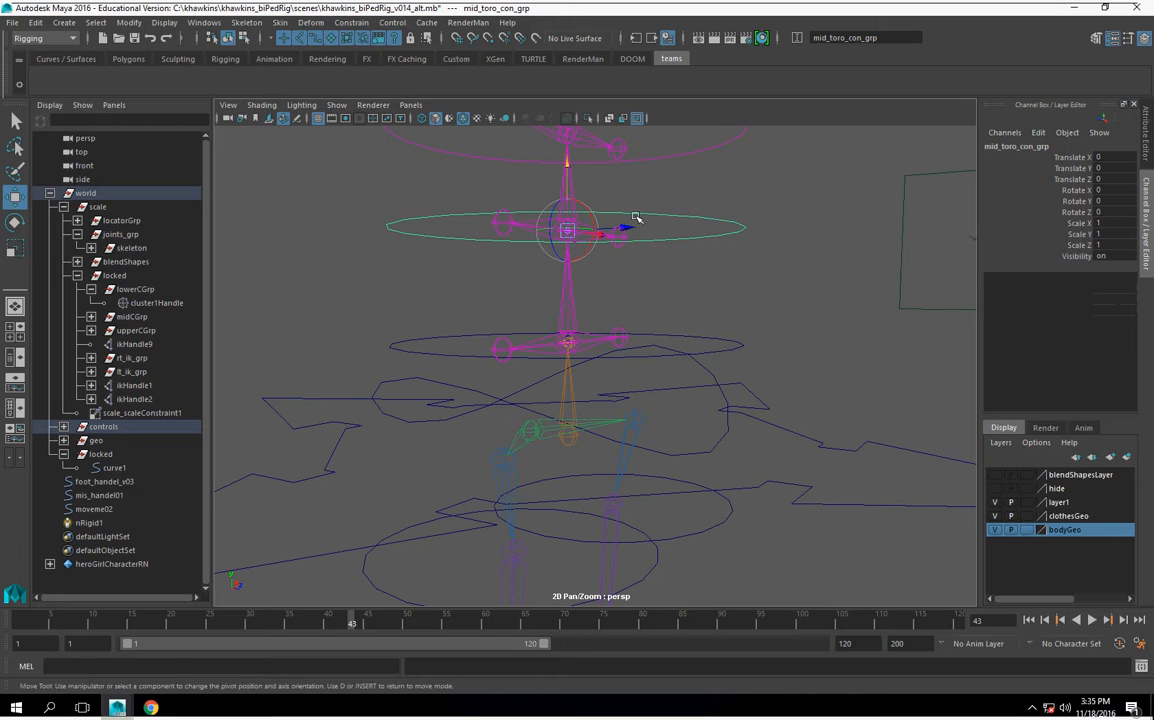
# Delete the parent constraint on upper_toro_con_grp, the parent group of the upper torso control, with the MEL command delete.
pyautogui.click(565, 149)
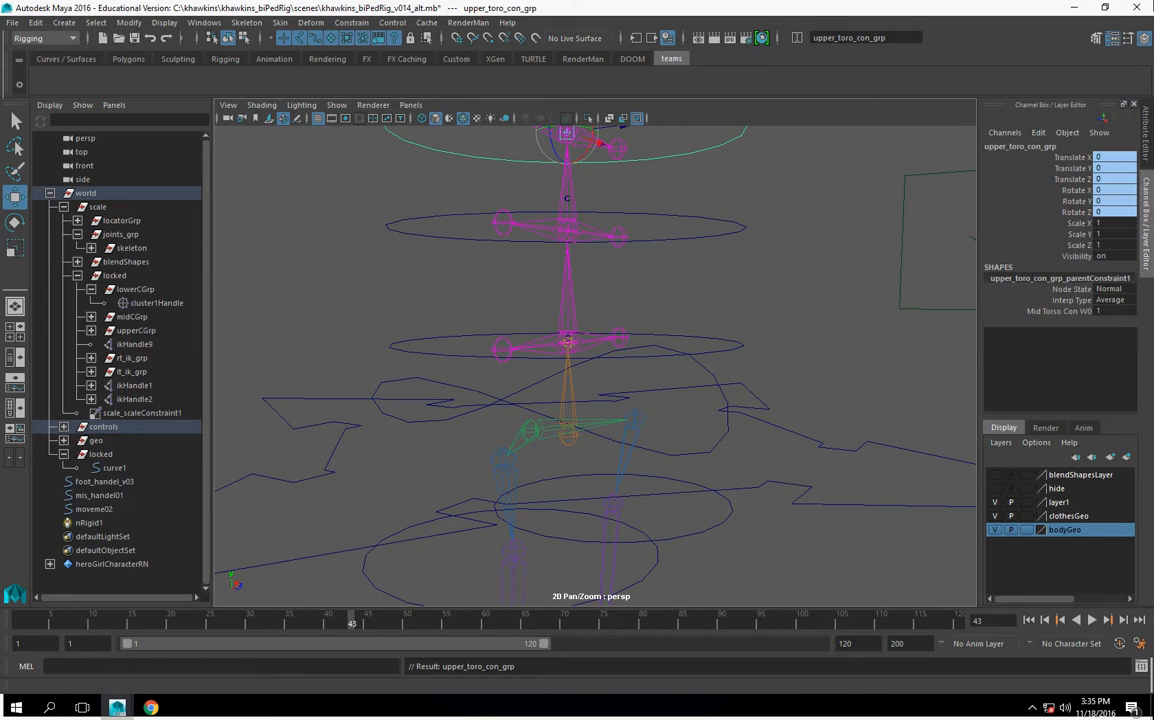
pyautogui.click(1050, 278)
pyautogui.click(115, 665)
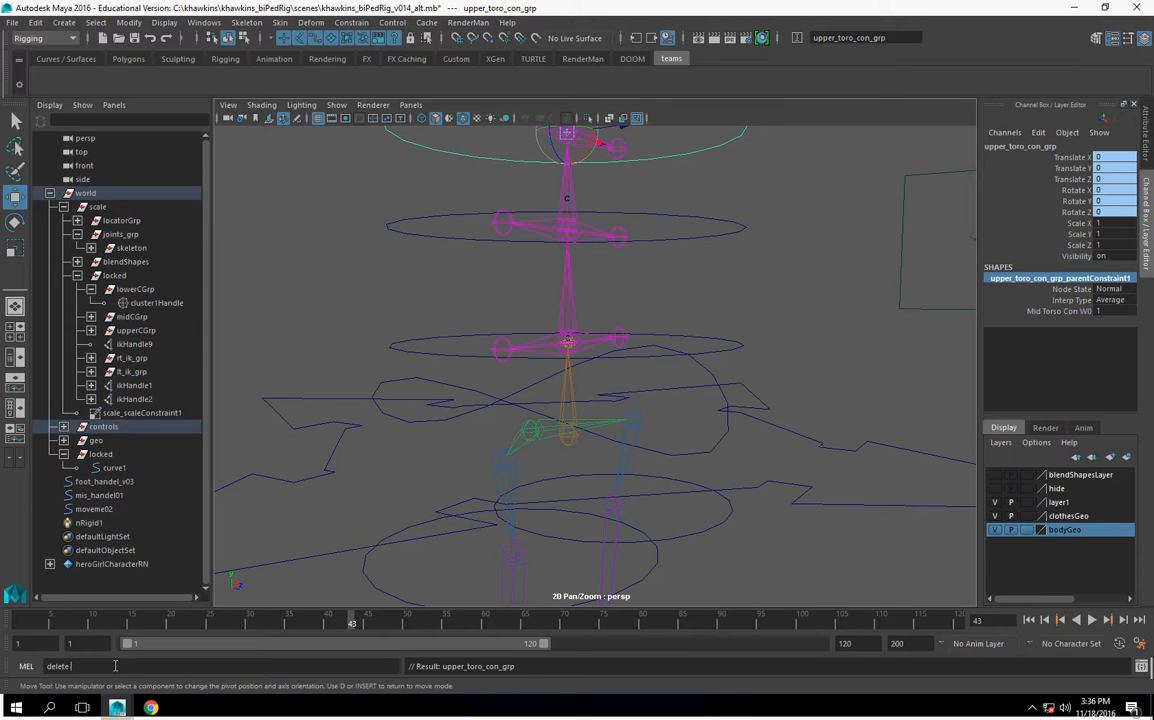
pyautogui.write('delete')
pyautogui.press('Return')
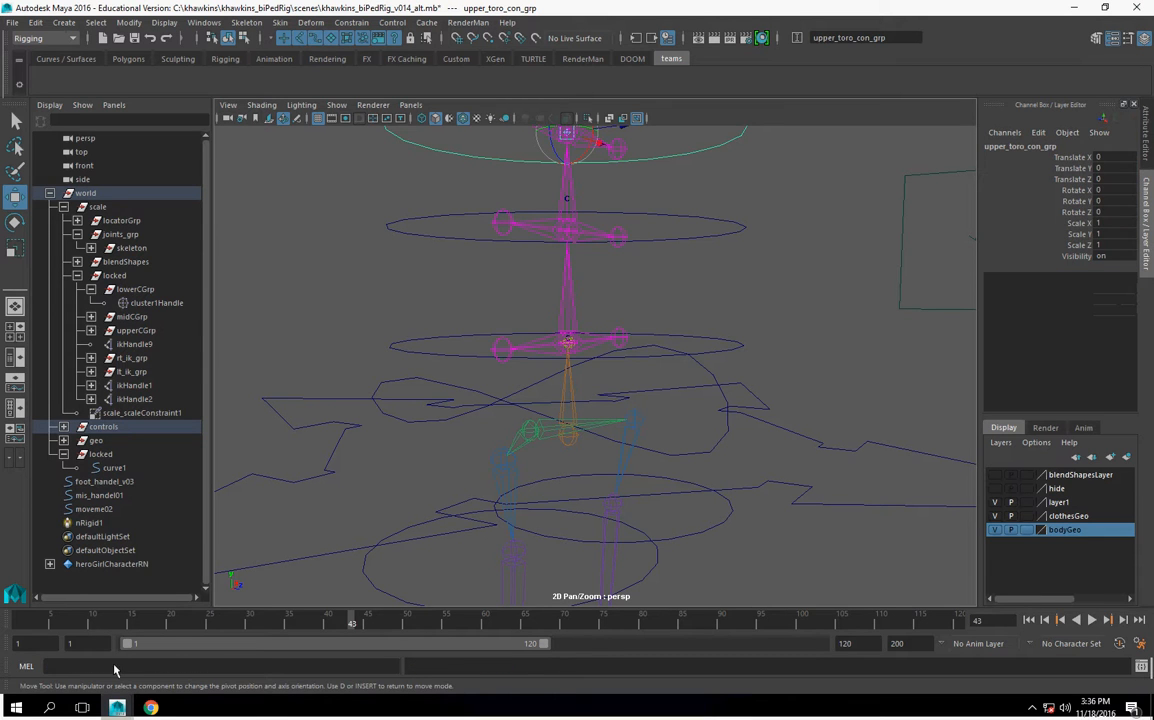
# Snap the pivot of lower_torso_con to the lower spine joint.
pyautogui.click(465, 356)
pyautogui.scroll(1, 465, 356)
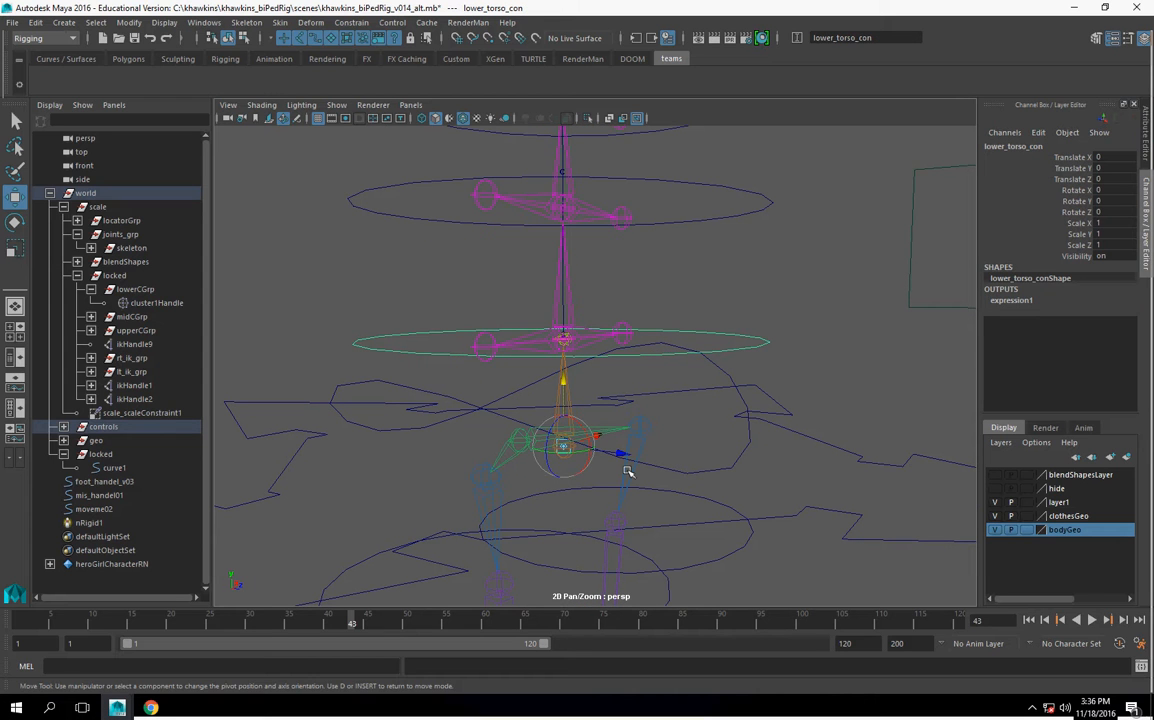
pyautogui.press('d')
pyautogui.press('v')
pyautogui.moveTo(563, 447)
pyautogui.mouseDown()
pyautogui.moveTo(566, 342)
pyautogui.moveTo(594, 419)
pyautogui.moveTo(580, 484)
pyautogui.moveTo(554, 417)
pyautogui.moveTo(528, 430)
pyautogui.moveTo(545, 452)
pyautogui.moveTo(535, 443)
pyautogui.moveTo(575, 420)
pyautogui.moveTo(552, 437)
pyautogui.moveTo(561, 443)
pyautogui.mouseUp()
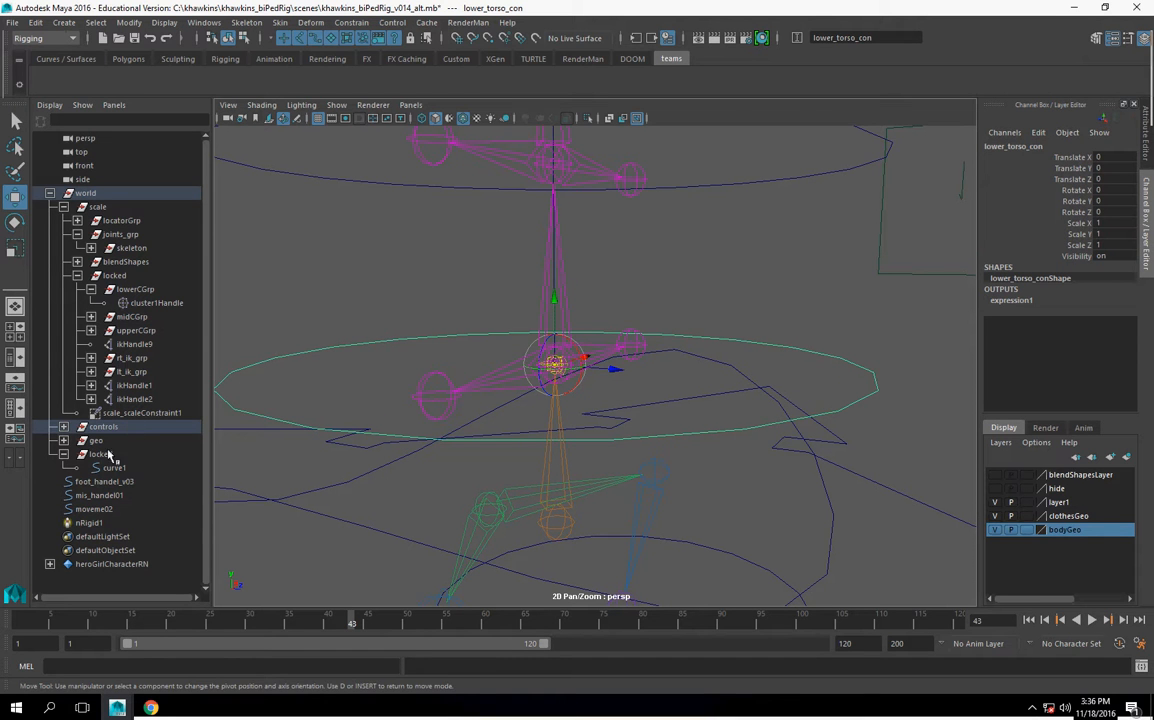
# Parent-constrain lowerCGrp, the locked lower cluster group, to lower_torso_con.
pyautogui.scroll(-4, 598, 412)
pyautogui.keyDown('alt'); pyautogui.moveTo(572, 428); pyautogui.dragTo(564, 427); pyautogui.keyUp('alt')
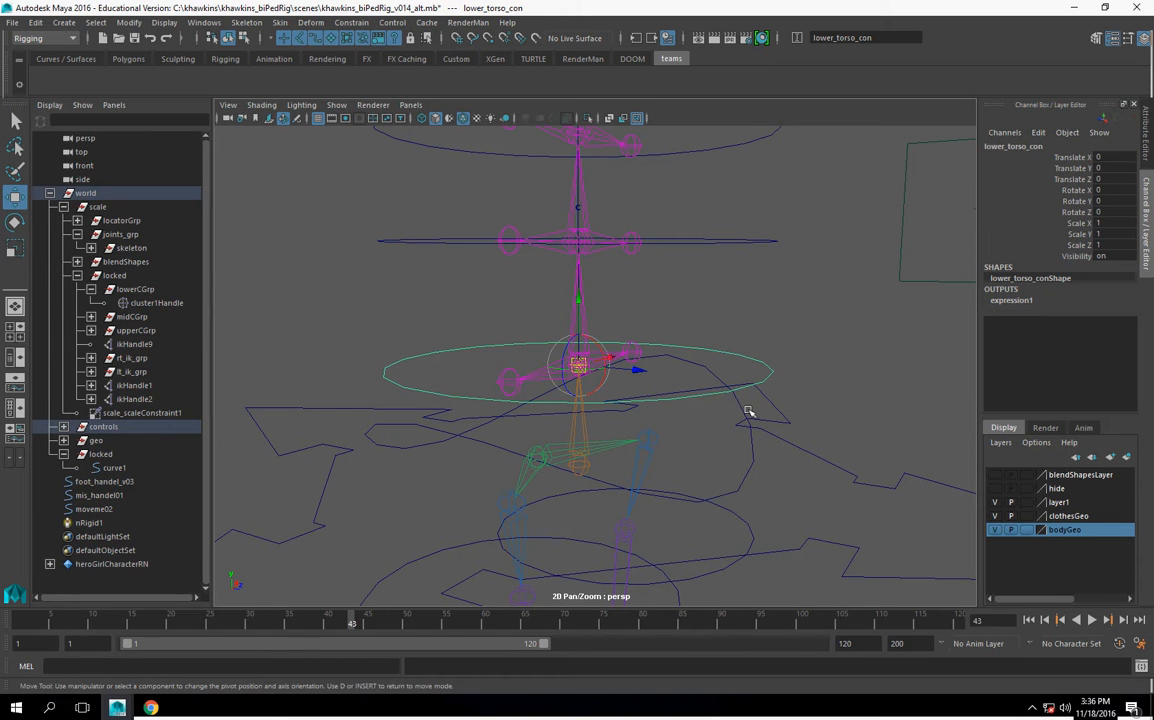
pyautogui.press('q')
pyautogui.keyDown('alt'); pyautogui.moveTo(594, 430); pyautogui.dragTo(495, 451); pyautogui.keyUp('alt')
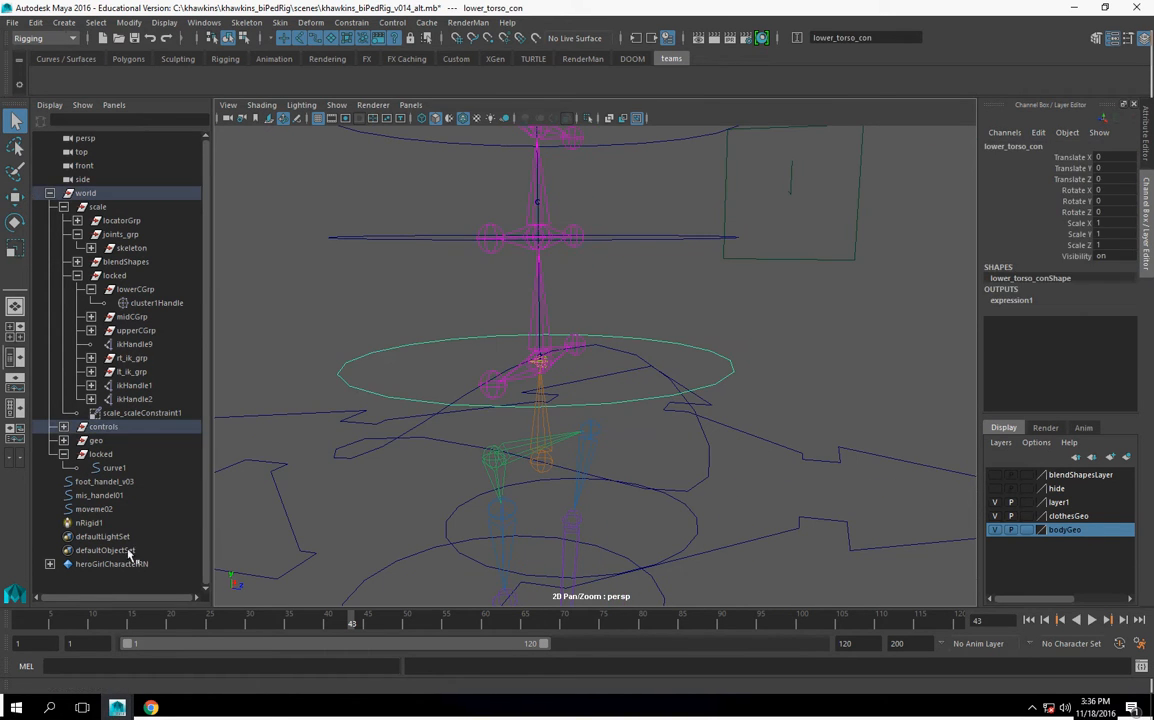
pyautogui.click(63, 427)
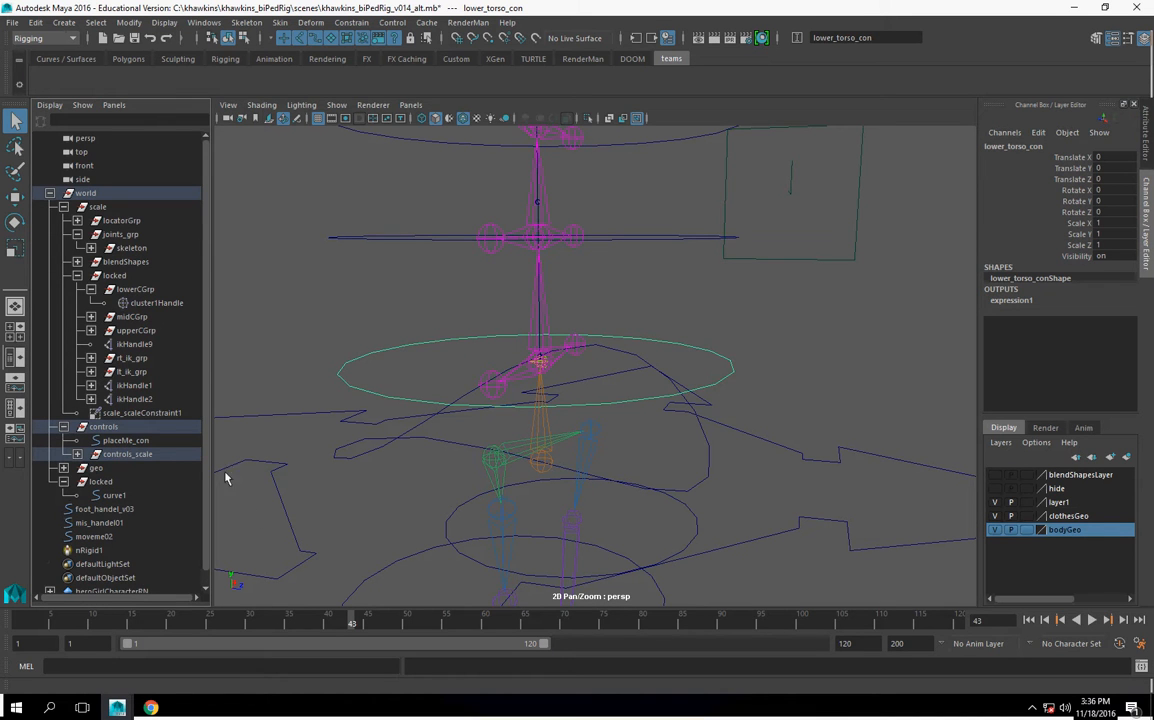
pyautogui.click(135, 289)
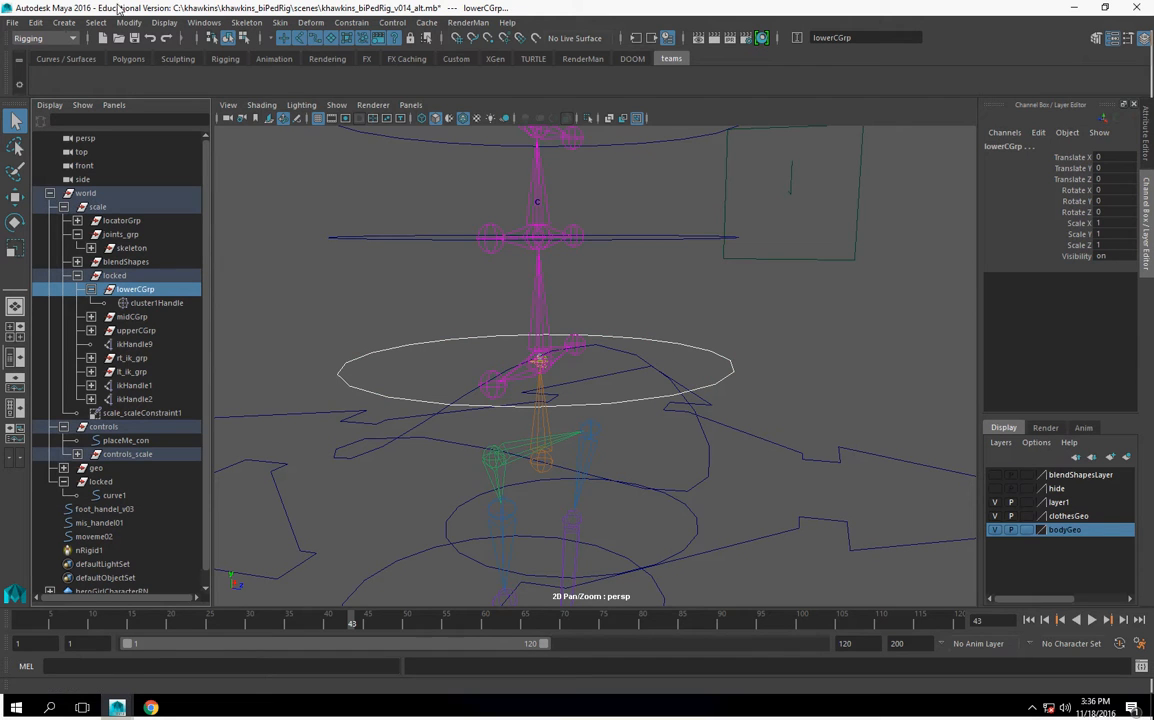
pyautogui.click(350, 22)
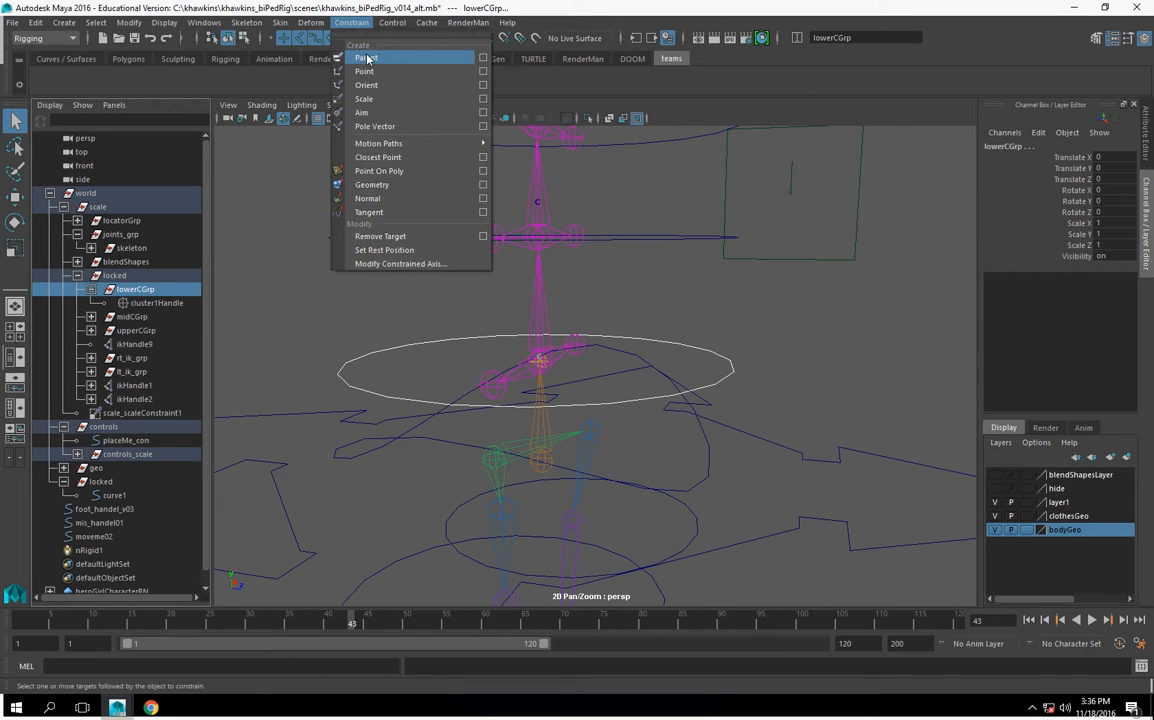
pyautogui.click(367, 58)
# Parent-constrain mid_toro_con_grp, the middle torso control's parent group, to lower_torso_con.
pyautogui.scroll(-5, 660, 355)
pyautogui.keyDown('alt'); pyautogui.moveTo(578, 355); pyautogui.dragTo(566, 382, button='middle'); pyautogui.keyUp('alt')
pyautogui.scroll(2, 566, 382)
pyautogui.keyDown('alt'); pyautogui.moveTo(566, 382); pyautogui.dragTo(476, 366); pyautogui.keyUp('alt')
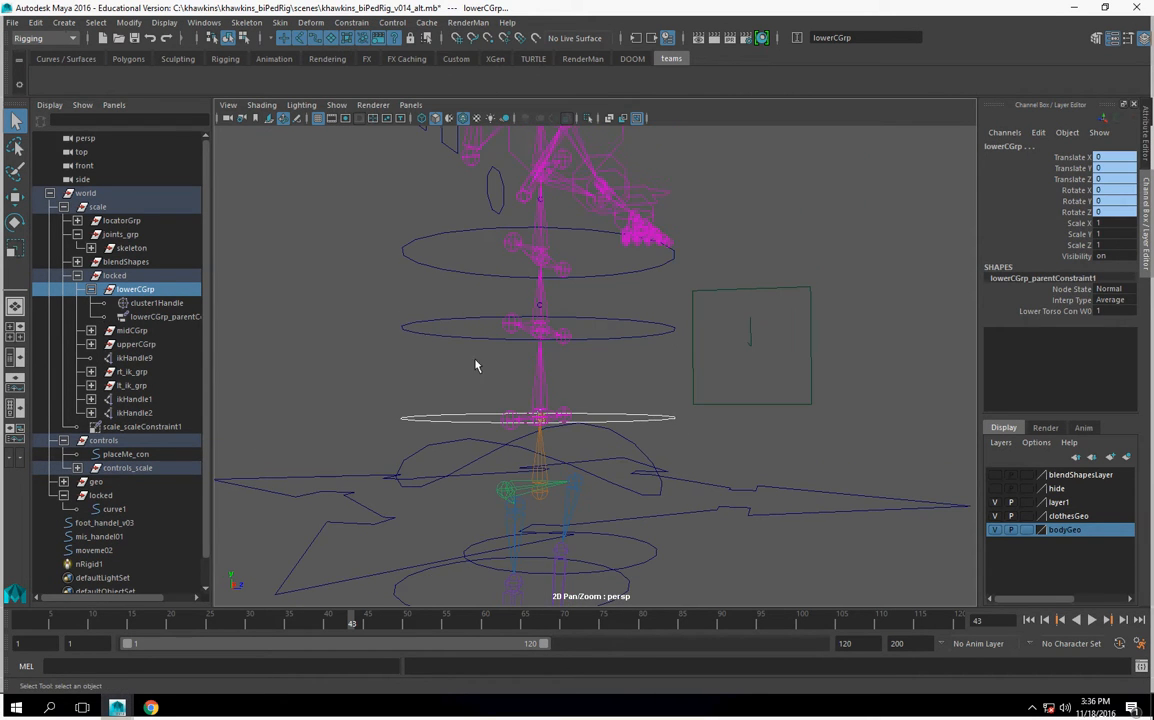
pyautogui.click(396, 329)
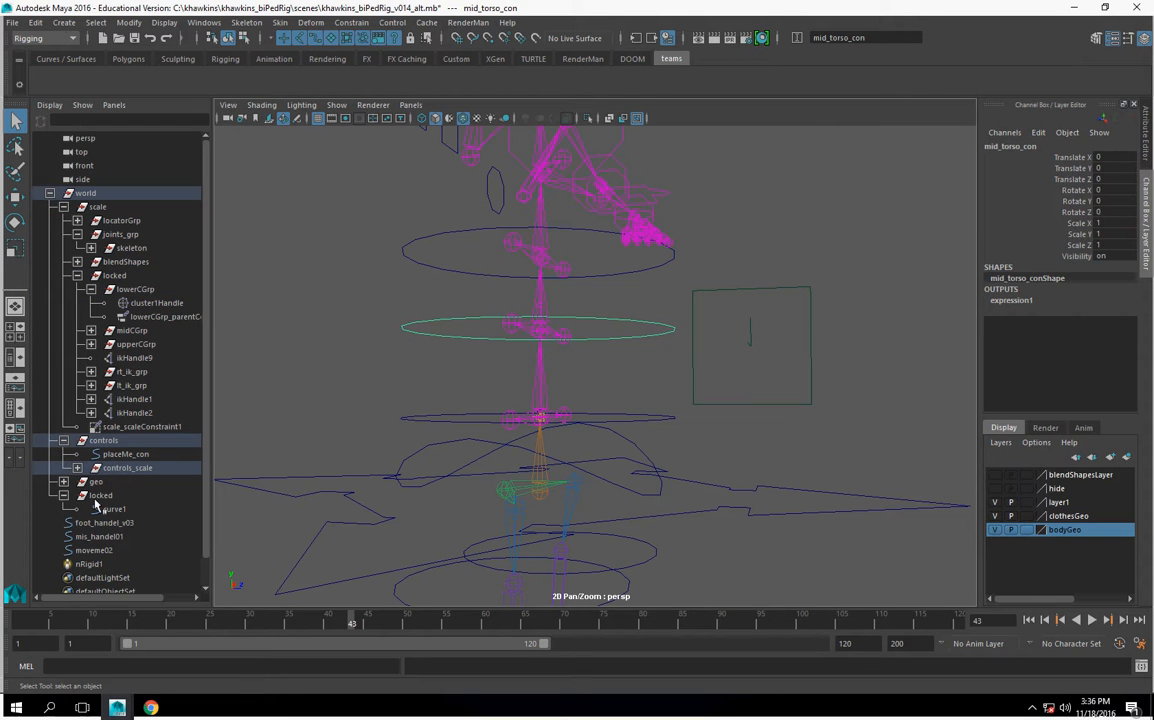
pyautogui.click(78, 468)
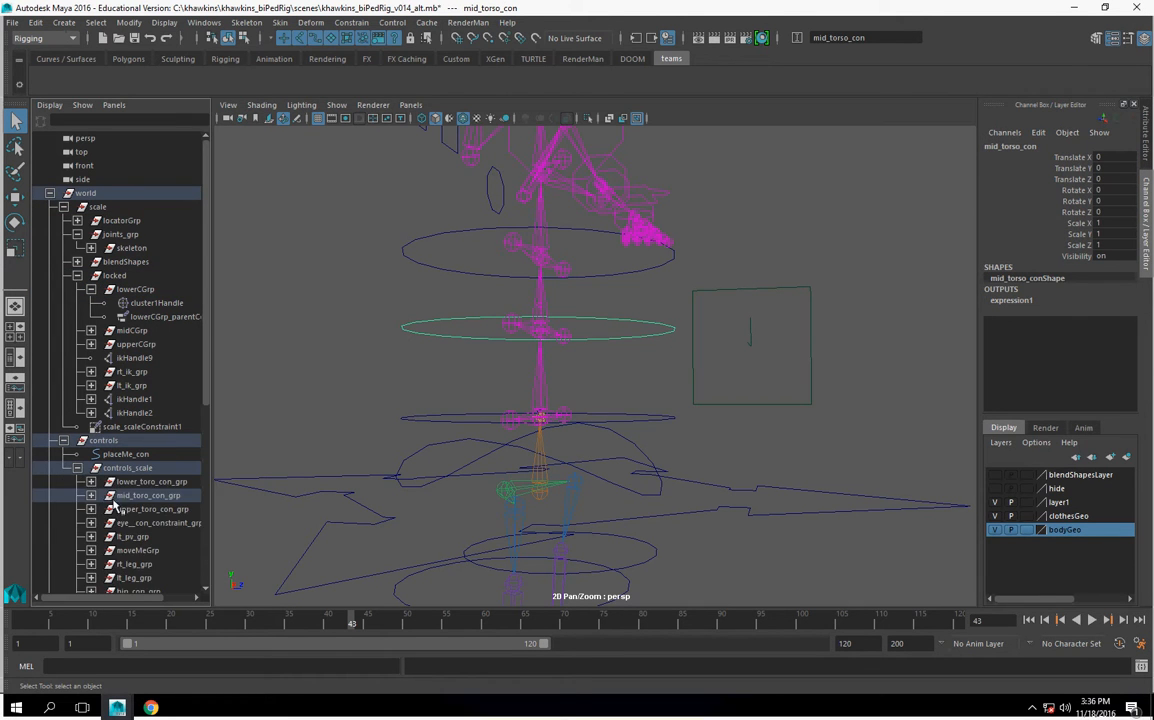
pyautogui.scroll(-5, 110, 510)
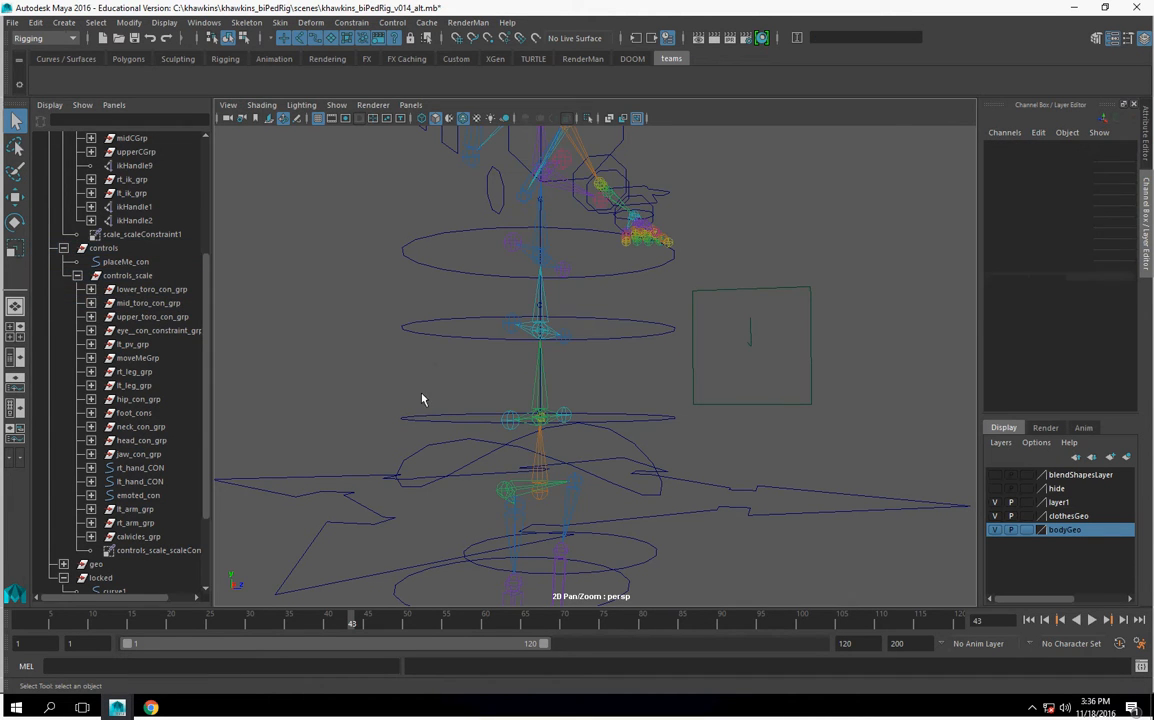
pyautogui.click(416, 424)
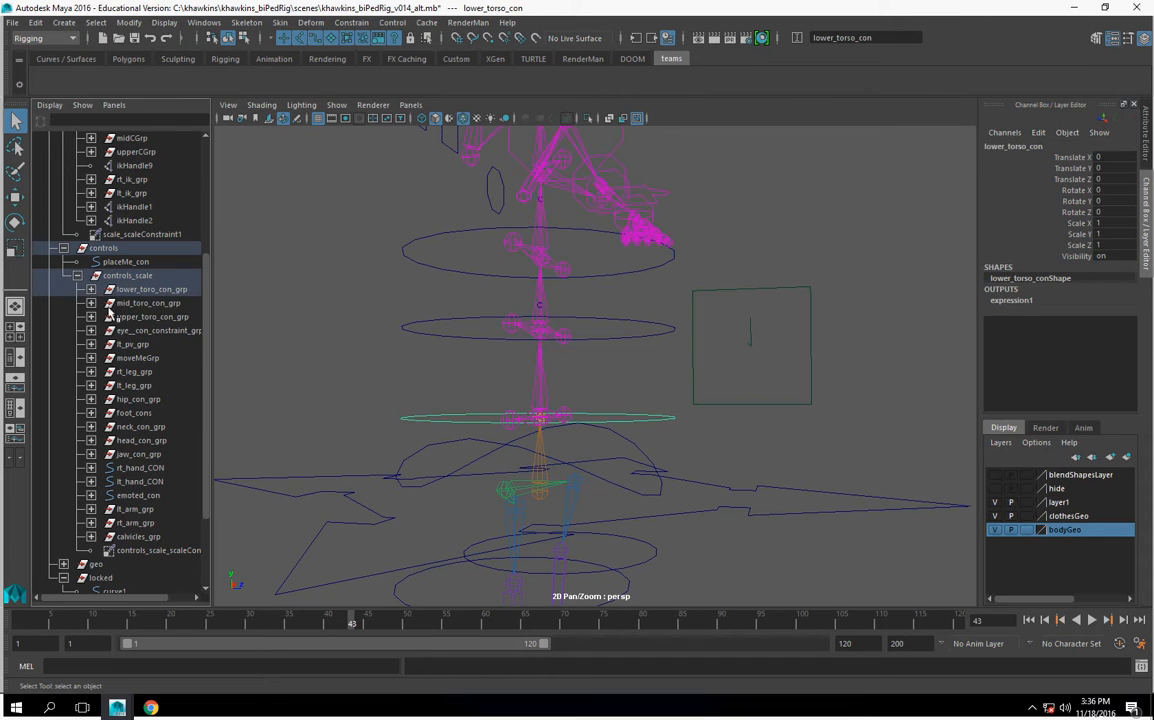
pyautogui.click(148, 302)
pyautogui.click(355, 23)
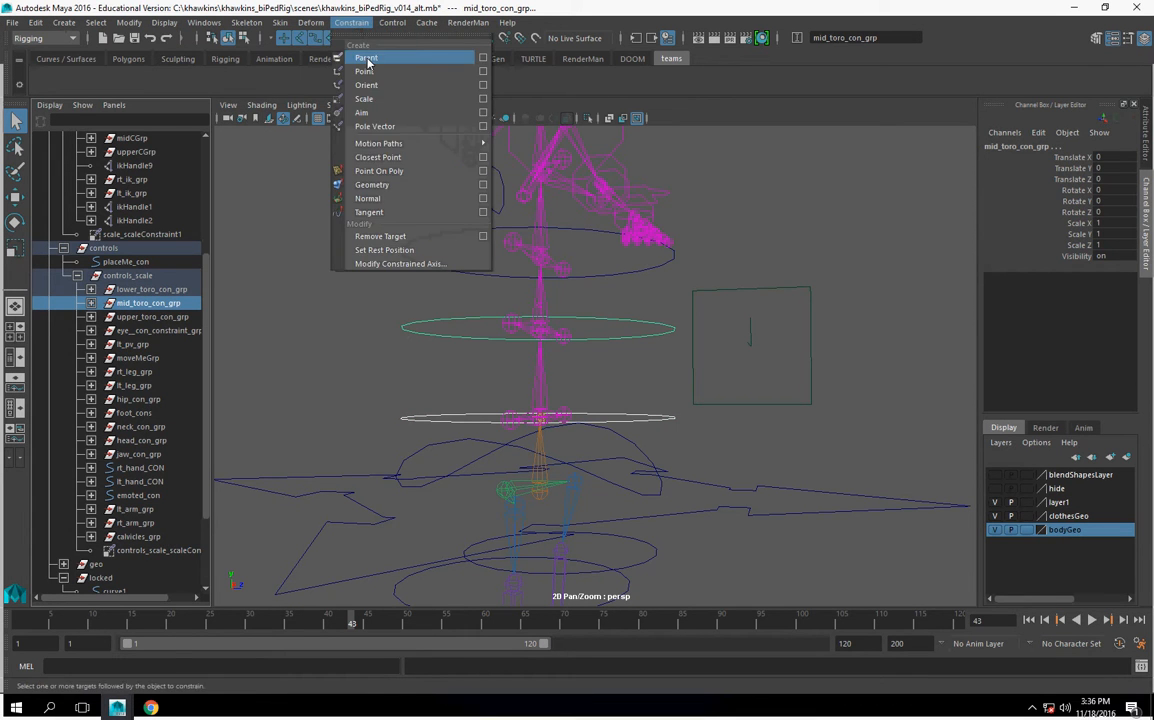
pyautogui.click(362, 57)
# Try parent-constraining lower_toro_con_grp to mid_torso_con and undo the constraint.
pyautogui.click(438, 353)
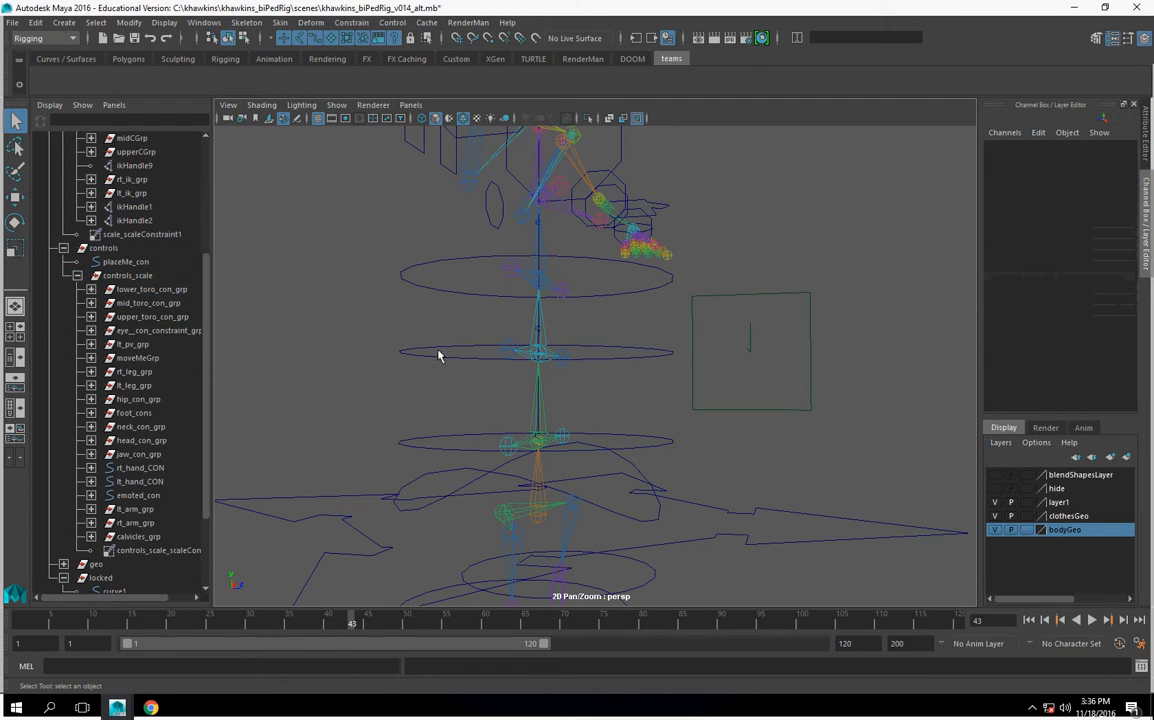
pyautogui.click(423, 353)
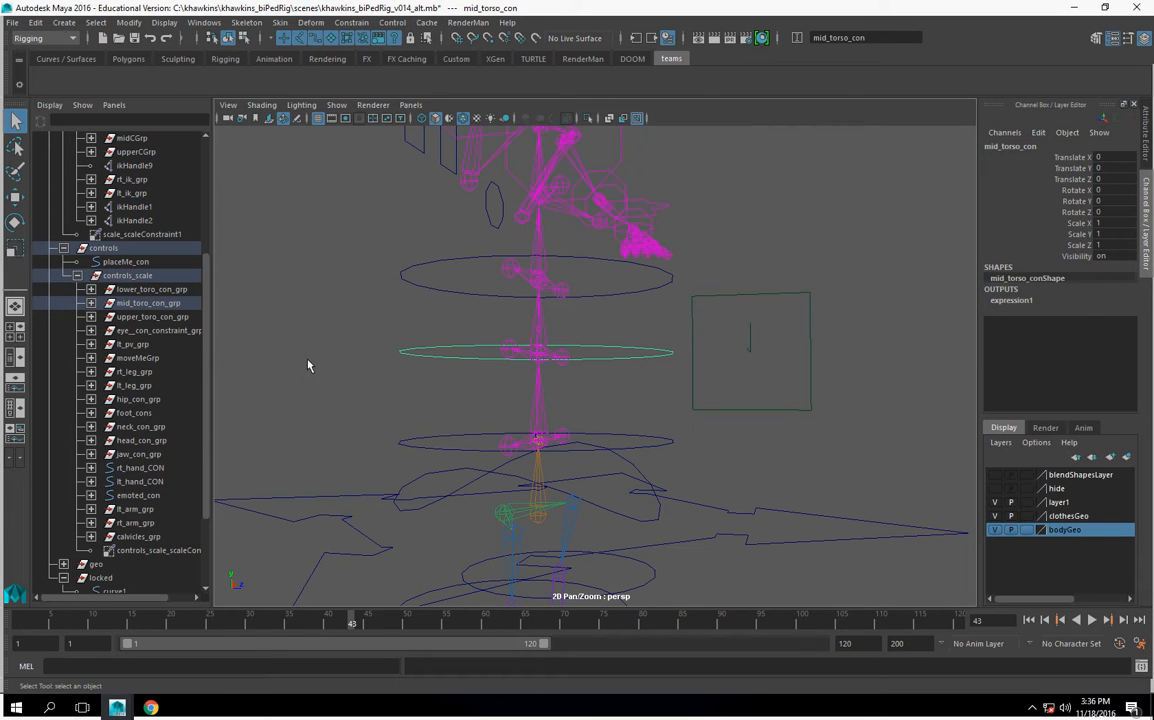
pyautogui.keyDown('ctrl'); pyautogui.click(120, 289); pyautogui.keyUp('ctrl')
pyautogui.click(351, 22)
pyautogui.click(360, 55)
pyautogui.keyDown('alt'); pyautogui.moveTo(529, 259); pyautogui.dragTo(600, 450); pyautogui.keyUp('alt')
pyautogui.hotkey('ctrl', 'z')
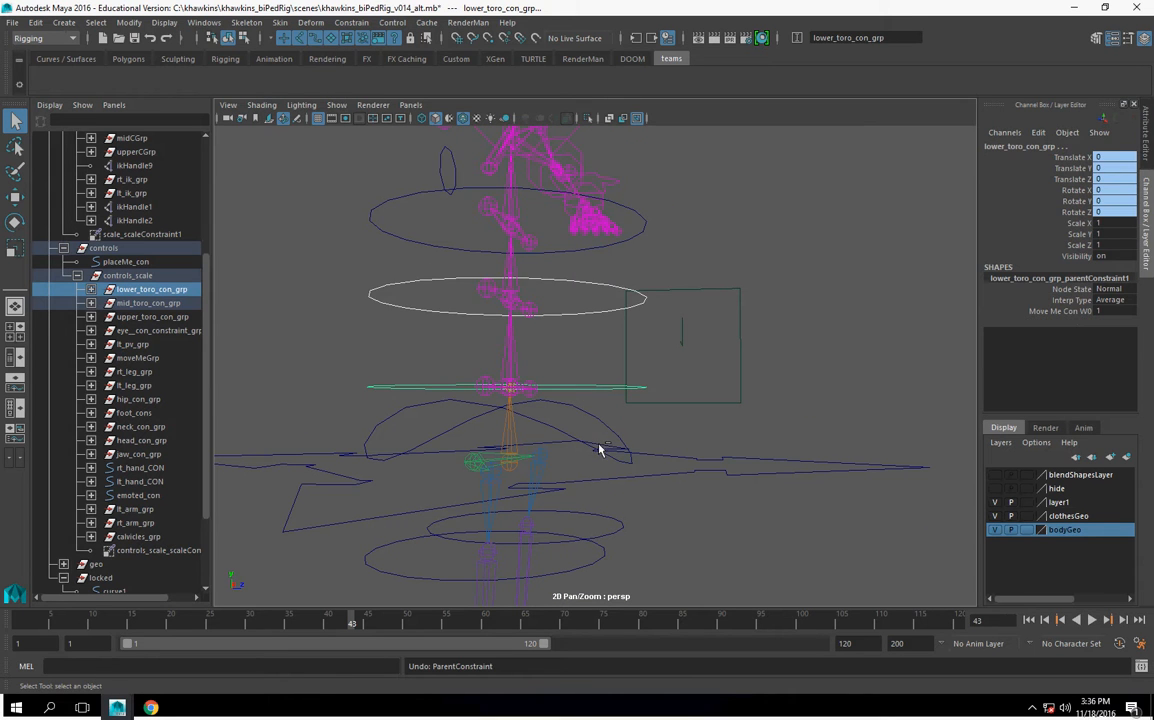
# Parent-constrain upper_toro_con_grp, the upper torso control's parent group, to mid_torso_con.
pyautogui.click(379, 296)
pyautogui.click(375, 297)
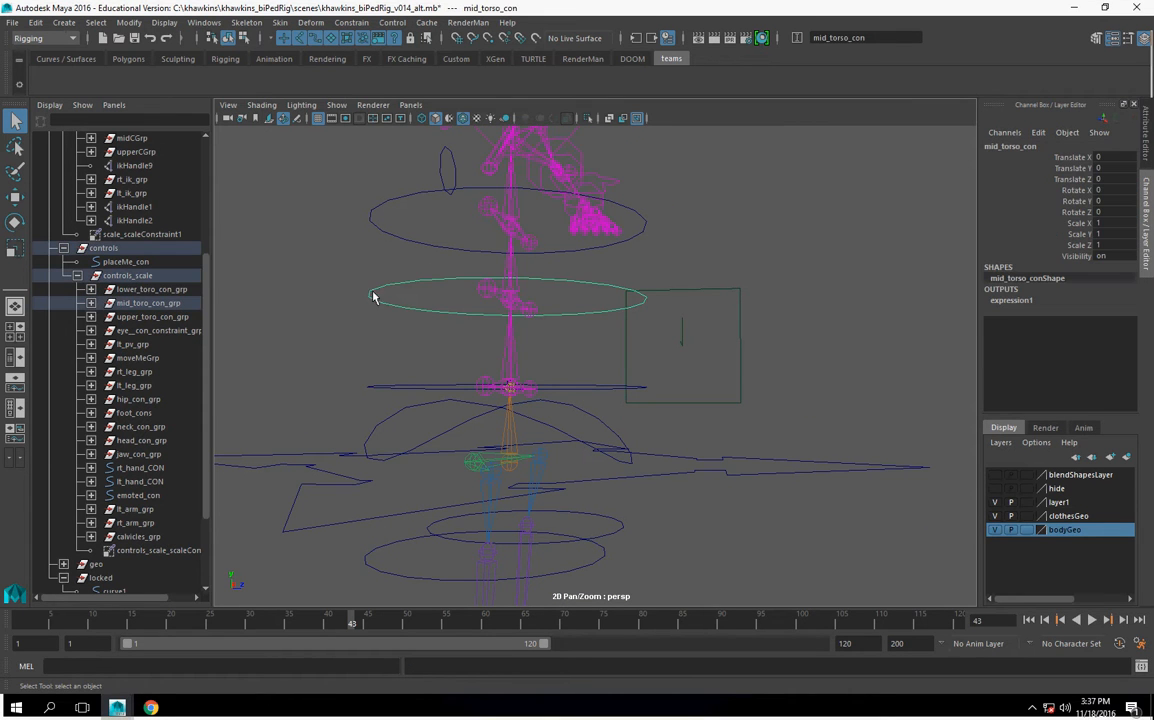
pyautogui.click(150, 316)
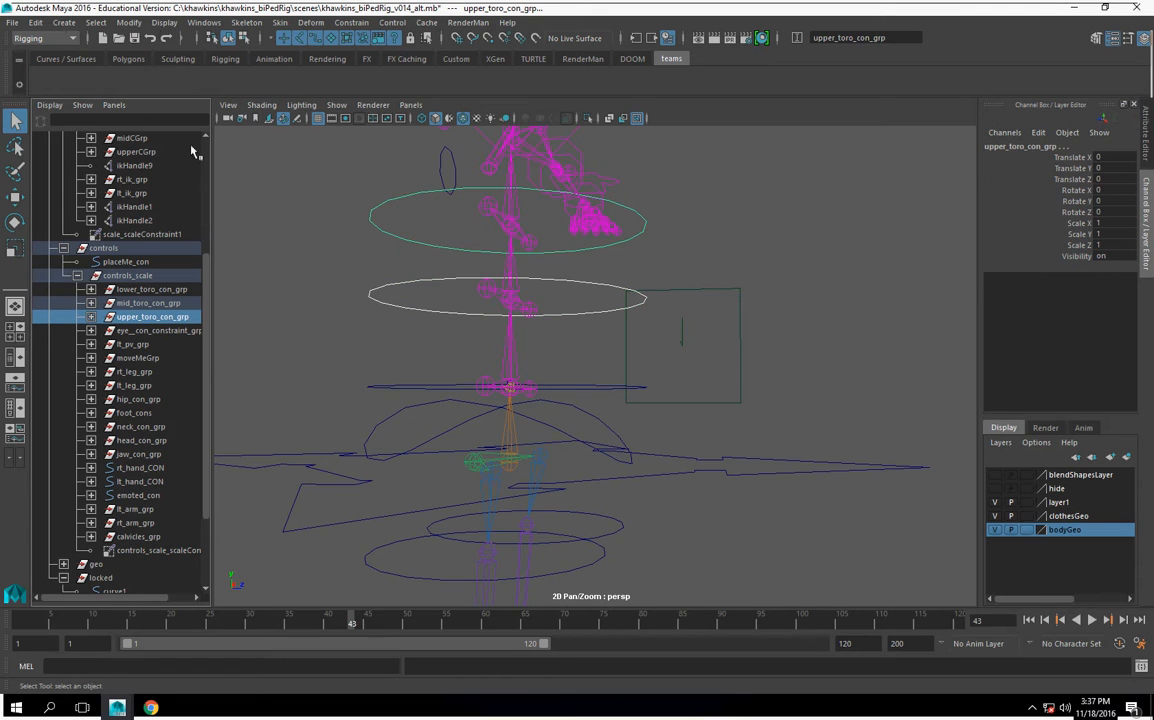
pyautogui.click(351, 22)
pyautogui.click(372, 57)
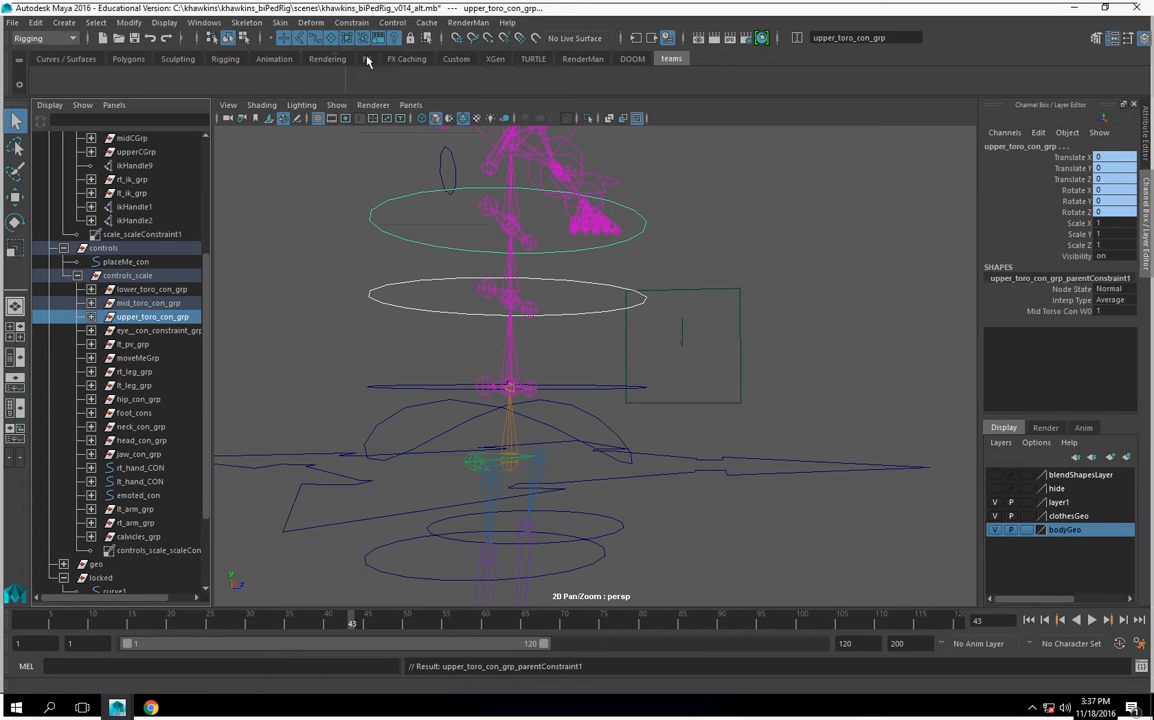
# Test the torso hierarchy by rotating lower_torso_con, the lower torso control.
pyautogui.keyDown('alt'); pyautogui.moveTo(573, 327); pyautogui.dragTo(502, 363); pyautogui.keyUp('alt')
pyautogui.click(450, 346)
pyautogui.scroll(-5, 440, 345)
pyautogui.keyDown('alt'); pyautogui.moveTo(438, 342); pyautogui.dragTo(487, 344); pyautogui.keyUp('alt')
pyautogui.click(612, 381)
pyautogui.keyDown('alt'); pyautogui.moveTo(626, 402); pyautogui.dragTo(592, 422); pyautogui.keyUp('alt')
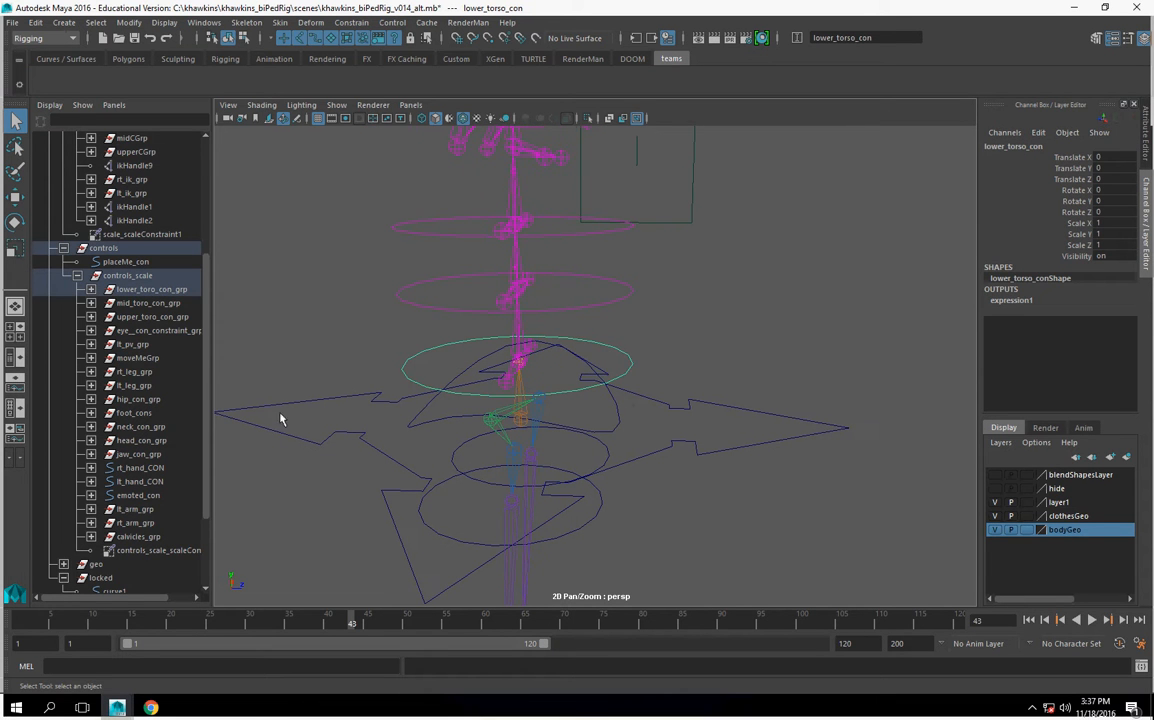
pyautogui.click(15, 222)
pyautogui.moveTo(567, 335); pyautogui.dragTo(624, 300)
pyautogui.click(624, 300)
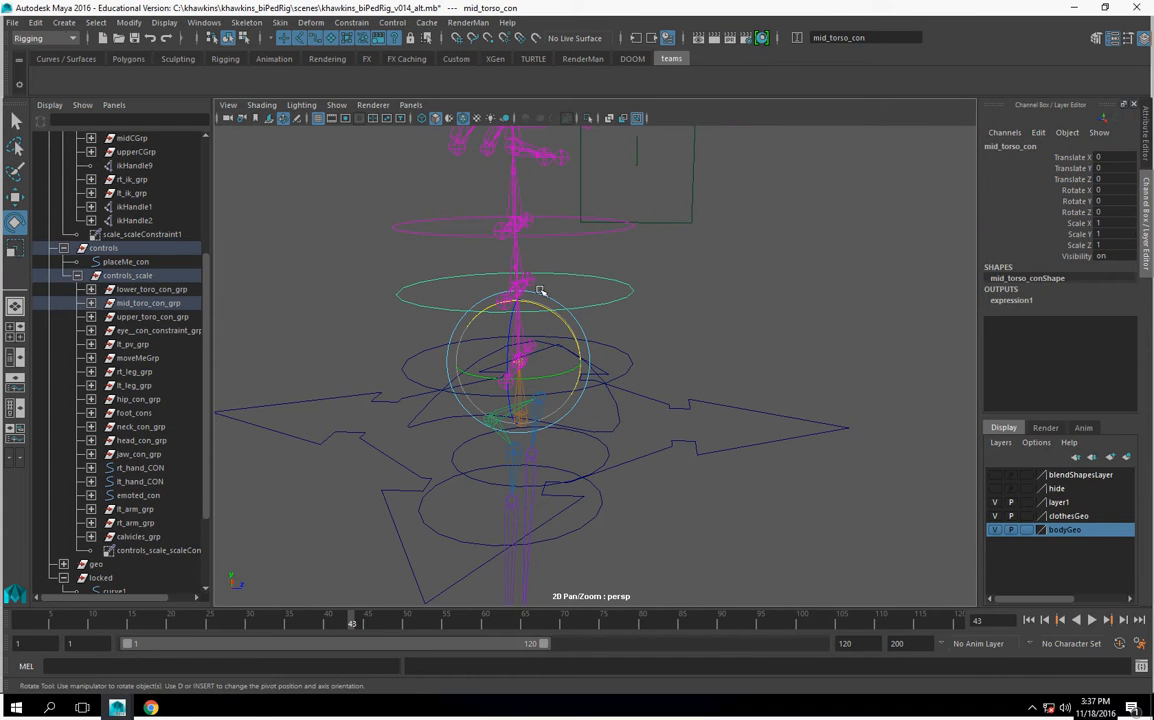
# Test-rotate mid_torso_con, the middle torso control, and undo the rotation.
pyautogui.moveTo(547, 318); pyautogui.dragTo(640, 410)
pyautogui.hotkey('ctrl', 'z')
pyautogui.hotkey('ctrl', 'z')
pyautogui.hotkey('ctrl', 'z')
pyautogui.hotkey('ctrl', 'z')
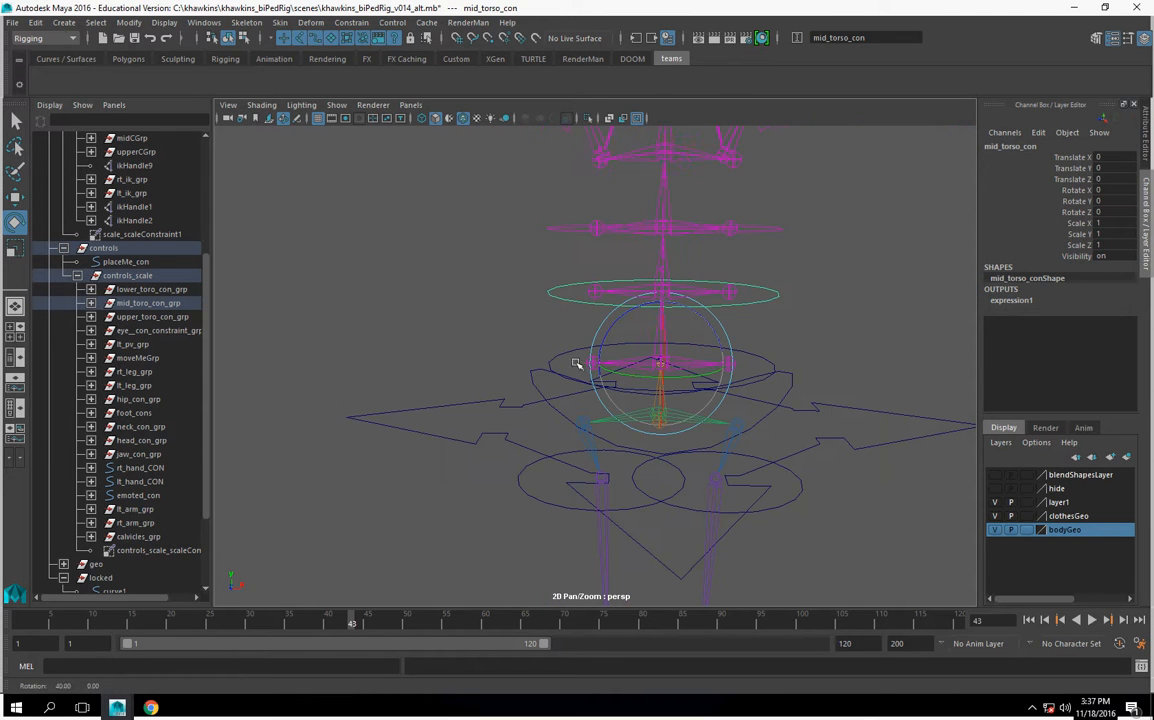
pyautogui.keyDown('alt'); pyautogui.moveTo(675, 344); pyautogui.dragTo(630, 243); pyautogui.keyUp('alt')
pyautogui.hotkey('ctrl', 'z')
# Test-rotate upper_torso_con while viewing the torso from other angles, and undo the rotation.
pyautogui.click(625, 230)
pyautogui.scroll(-4, 659, 289)
pyautogui.hotkey('ctrl', 'z')
pyautogui.keyDown('alt'); pyautogui.moveTo(630, 243); pyautogui.dragTo(647, 379, button='middle'); pyautogui.keyUp('alt')
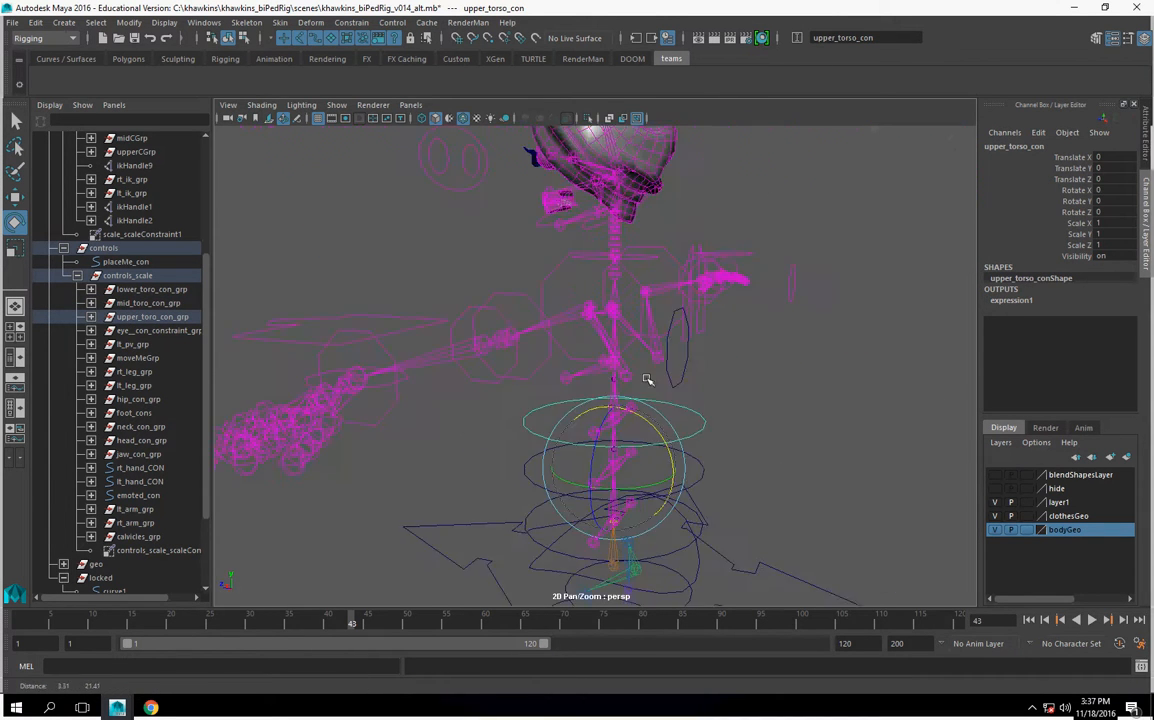
pyautogui.keyDown('alt'); pyautogui.moveTo(647, 379); pyautogui.dragTo(626, 361); pyautogui.keyUp('alt')
pyautogui.keyDown('alt'); pyautogui.moveTo(670, 402); pyautogui.dragTo(646, 450); pyautogui.keyUp('alt')
pyautogui.keyDown('alt'); pyautogui.moveTo(646, 450); pyautogui.dragTo(650, 312, button='middle'); pyautogui.keyUp('alt')
pyautogui.moveTo(650, 312); pyautogui.dragTo(639, 265)
pyautogui.hotkey('ctrl', 'z')
# Try rotating the middle torso control once more and undo the rotation.
pyautogui.click(668, 305)
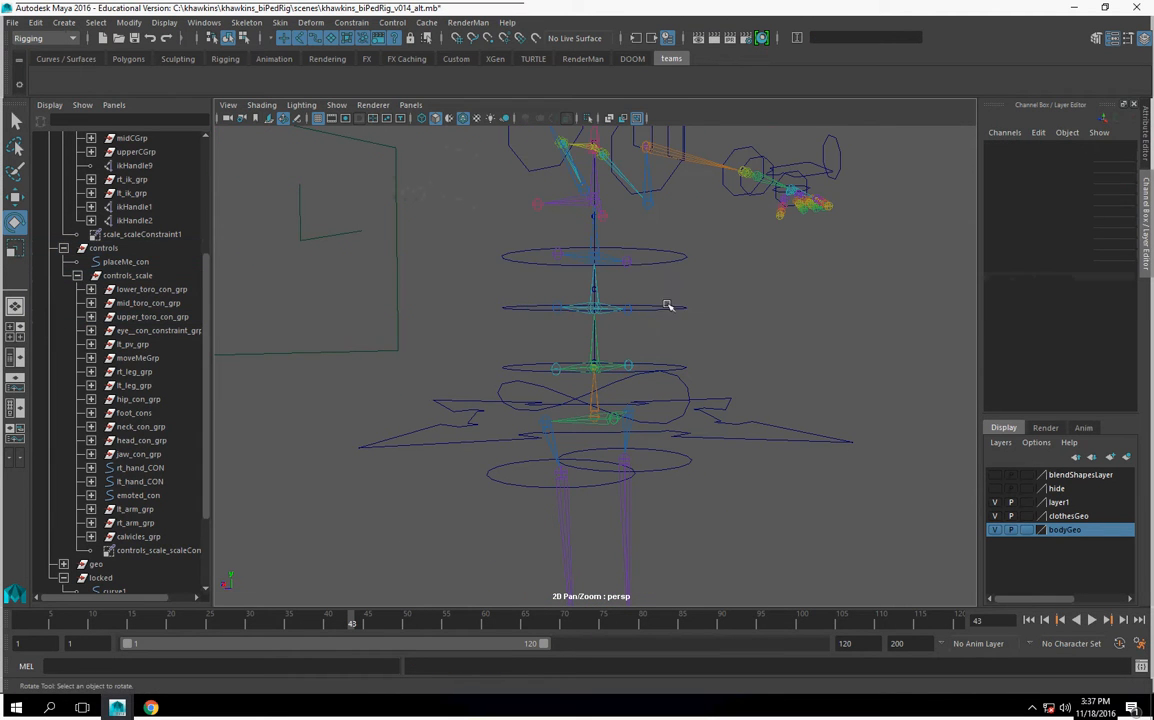
pyautogui.click(645, 307)
pyautogui.moveTo(628, 324); pyautogui.dragTo(655, 326)
pyautogui.hotkey('ctrl', 'z')
pyautogui.keyDown('alt'); pyautogui.moveTo(650, 396); pyautogui.dragTo(680, 415); pyautogui.keyUp('alt')
pyautogui.scroll(4, 680, 415)
# Try another torso control rotation from different view angles, undo it, and reselect mid_torso_con.
pyautogui.click(538, 381)
pyautogui.keyDown('alt'); pyautogui.moveTo(538, 381); pyautogui.dragTo(651, 193); pyautogui.keyUp('alt')
pyautogui.click(669, 246)
pyautogui.moveTo(727, 343); pyautogui.dragTo(860, 345)
pyautogui.hotkey('ctrl', 'z')
pyautogui.keyDown('alt'); pyautogui.moveTo(860, 345); pyautogui.dragTo(767, 420, button='middle'); pyautogui.keyUp('alt')
pyautogui.keyDown('alt'); pyautogui.moveTo(767, 420); pyautogui.dragTo(755, 388); pyautogui.keyUp('alt')
pyautogui.hotkey('ctrl', 'z')
pyautogui.hotkey('ctrl', 'z')
pyautogui.keyDown('alt'); pyautogui.moveTo(620, 403); pyautogui.dragTo(513, 406); pyautogui.keyUp('alt')
pyautogui.click(462, 349)
pyautogui.keyDown('alt'); pyautogui.moveTo(502, 373); pyautogui.dragTo(520, 429, button='middle'); pyautogui.keyUp('alt')
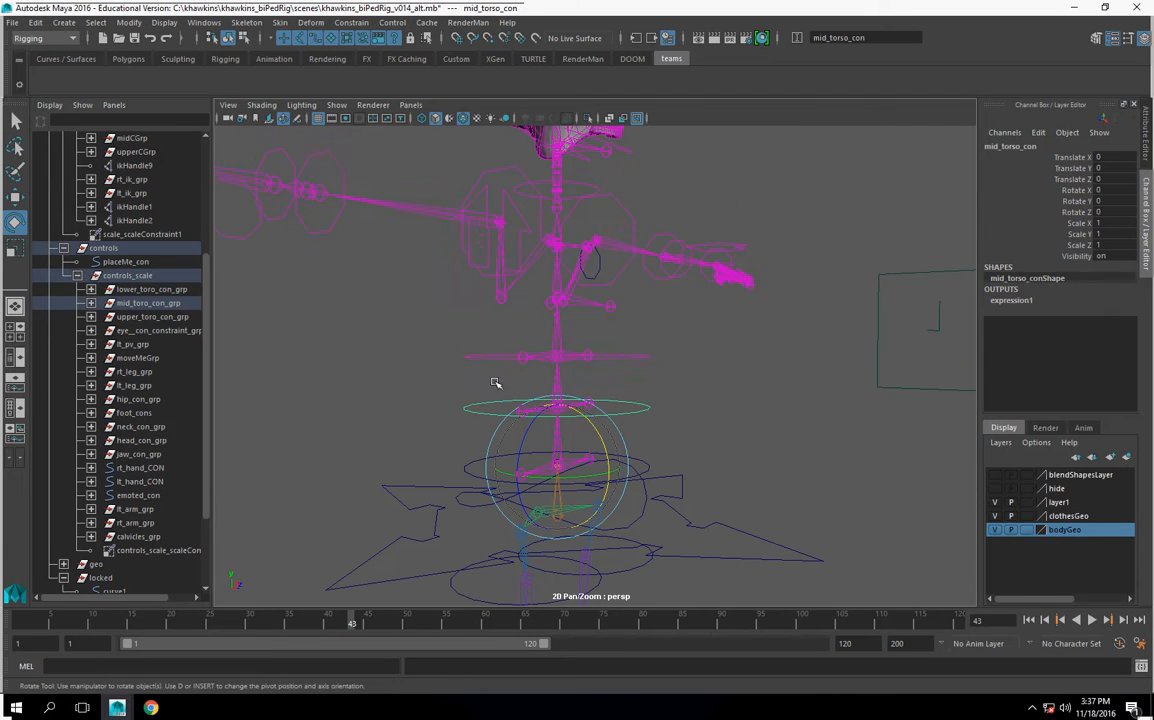
# Delete the parent constraint on upper_toro_con_grp with the MEL command delete.
pyautogui.click(479, 355)
pyautogui.press('Up')
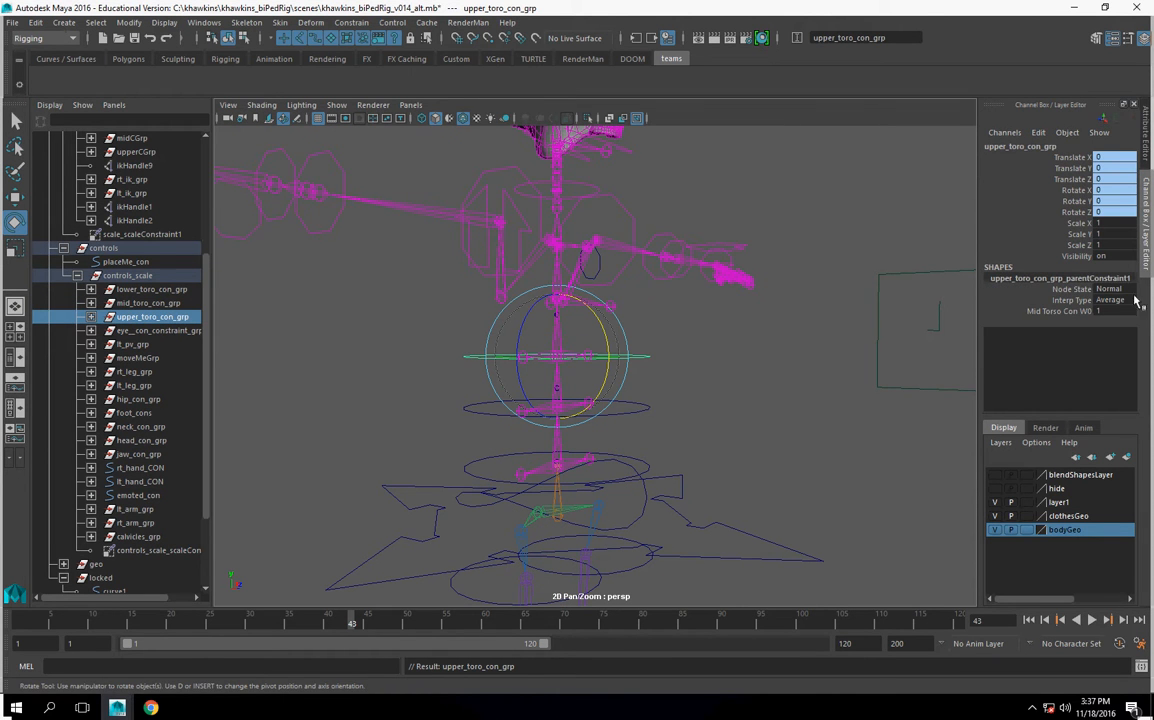
pyautogui.click(1100, 280)
pyautogui.click(165, 665)
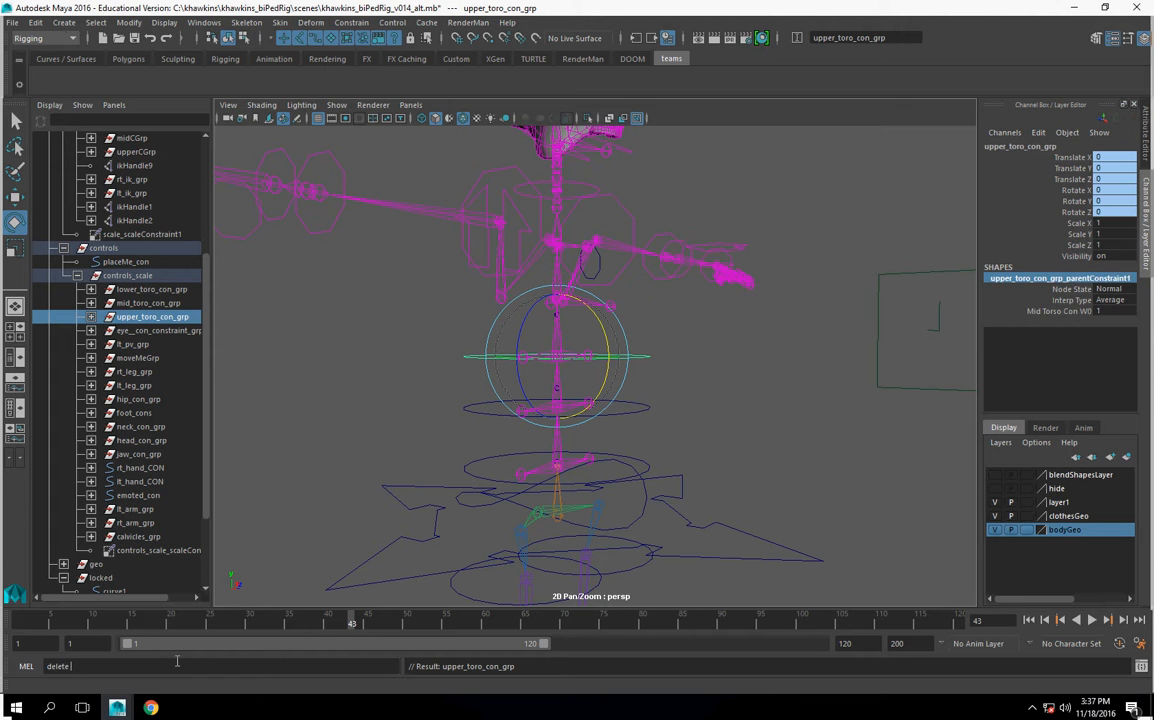
pyautogui.write('delete')
pyautogui.press('Return')
# Delete the parent constraint on midCGrp, the locked middle cluster group, with the MEL command delete.
pyautogui.scroll(-3, 126, 455)
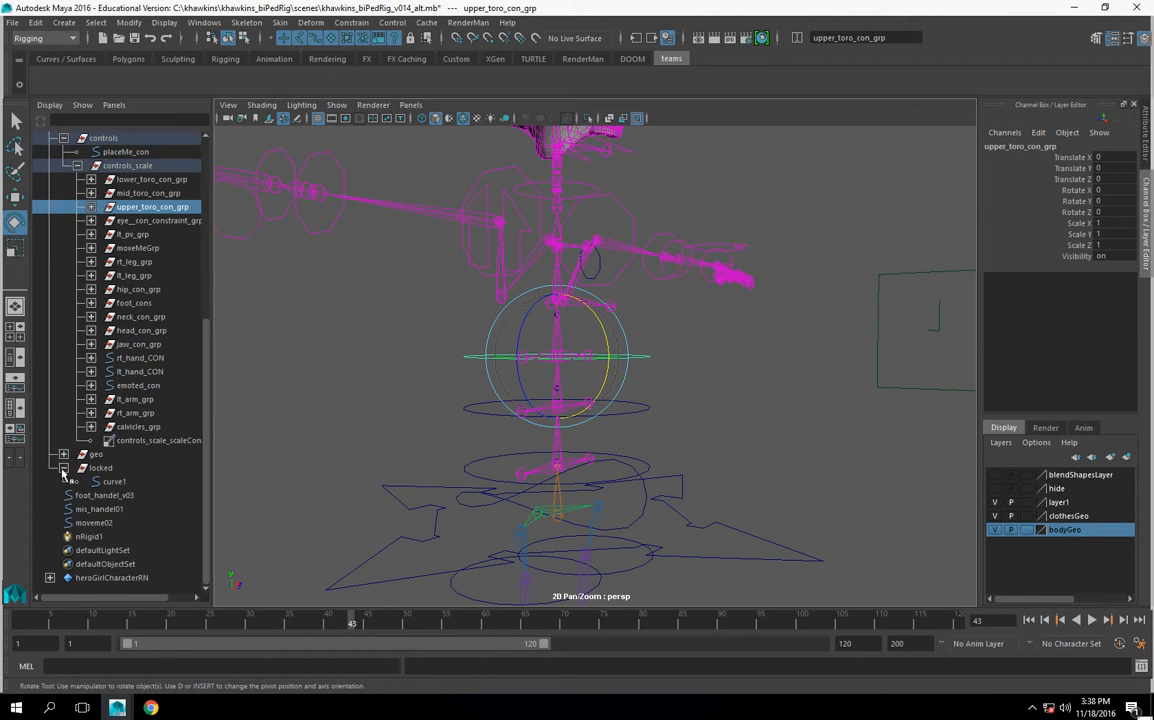
pyautogui.scroll(6, 64, 470)
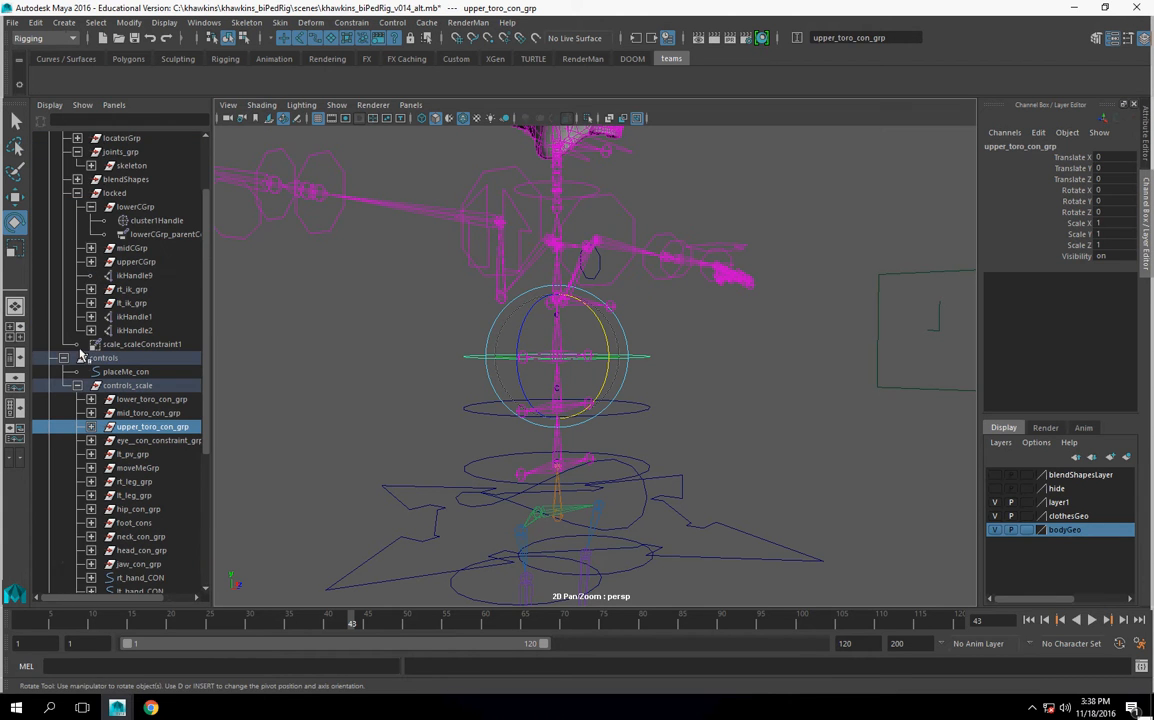
pyautogui.click(140, 248)
pyautogui.moveTo(1040, 212); pyautogui.dragTo(1055, 160)
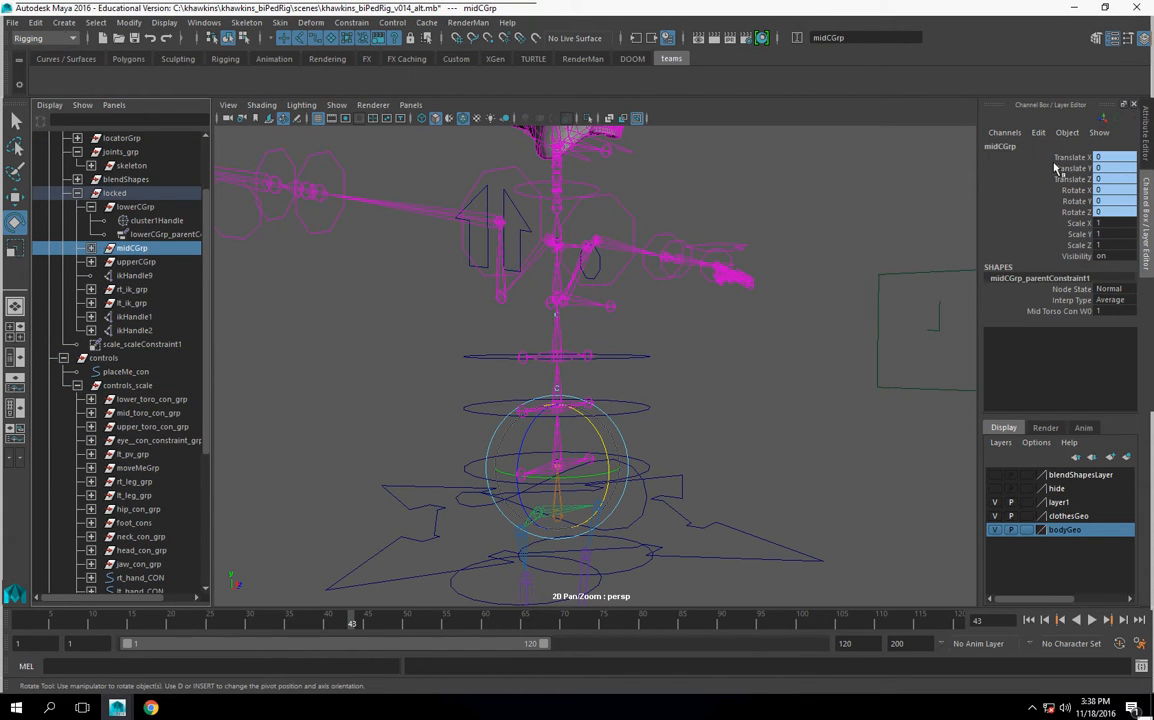
pyautogui.doubleClick(1049, 278)
pyautogui.hotkey('ctrl', 'c')
pyautogui.click(86, 666)
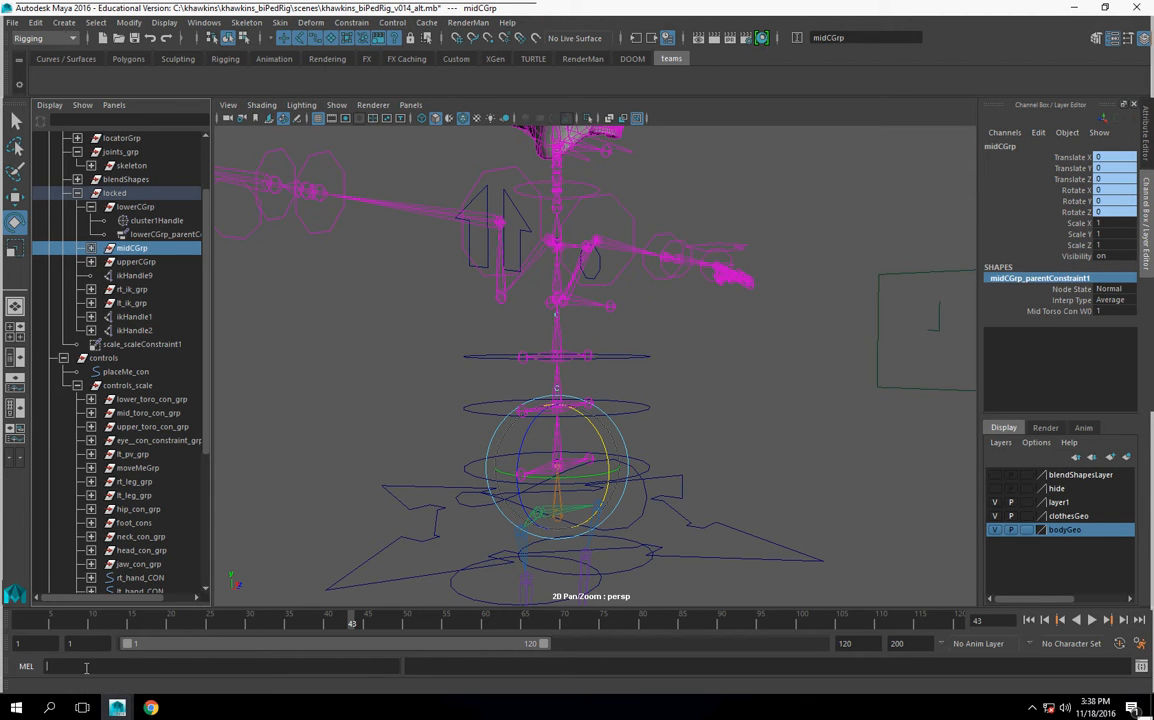
pyautogui.write('delete')
pyautogui.hotkey('ctrl', 'v')
pyautogui.press('Return')
# Snap the pivot of midCGrp up to the middle spine joint along the vertical axis.
pyautogui.scroll(5, 640, 350)
pyautogui.keyDown('alt'); pyautogui.moveTo(582, 314); pyautogui.dragTo(595, 299, button='middle'); pyautogui.keyUp('alt')
pyautogui.press('d')
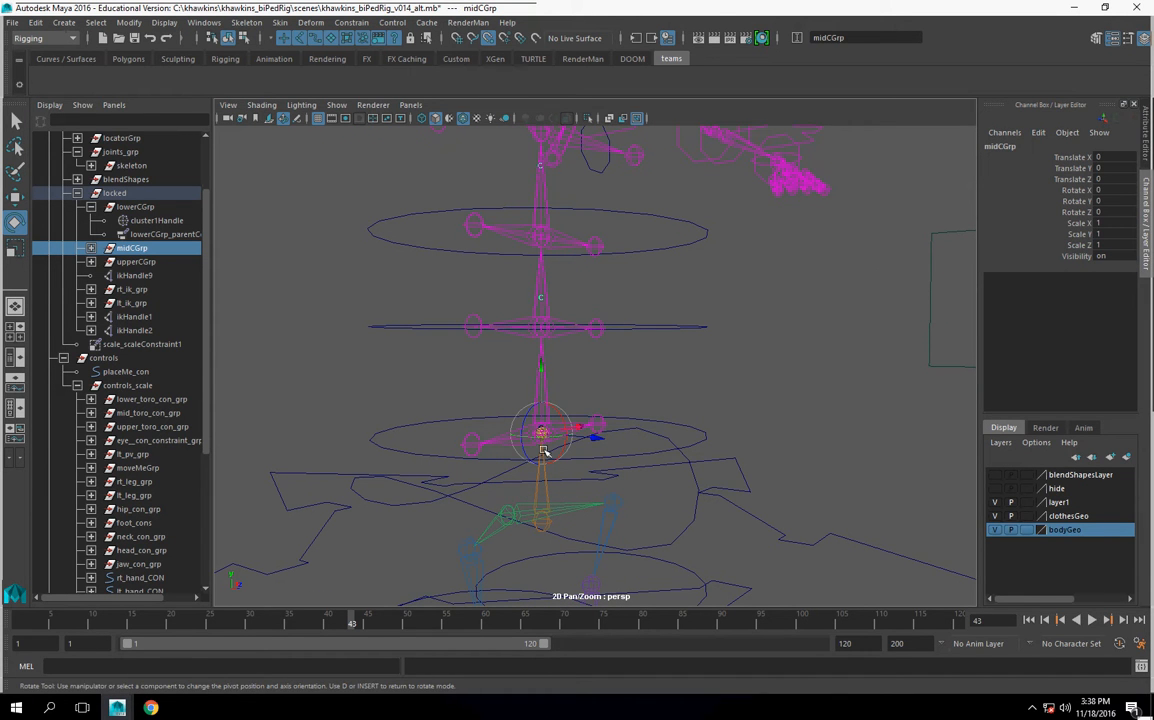
pyautogui.moveTo(541, 437); pyautogui.dragTo(549, 324)
pyautogui.hotkey('ctrl', 'z')
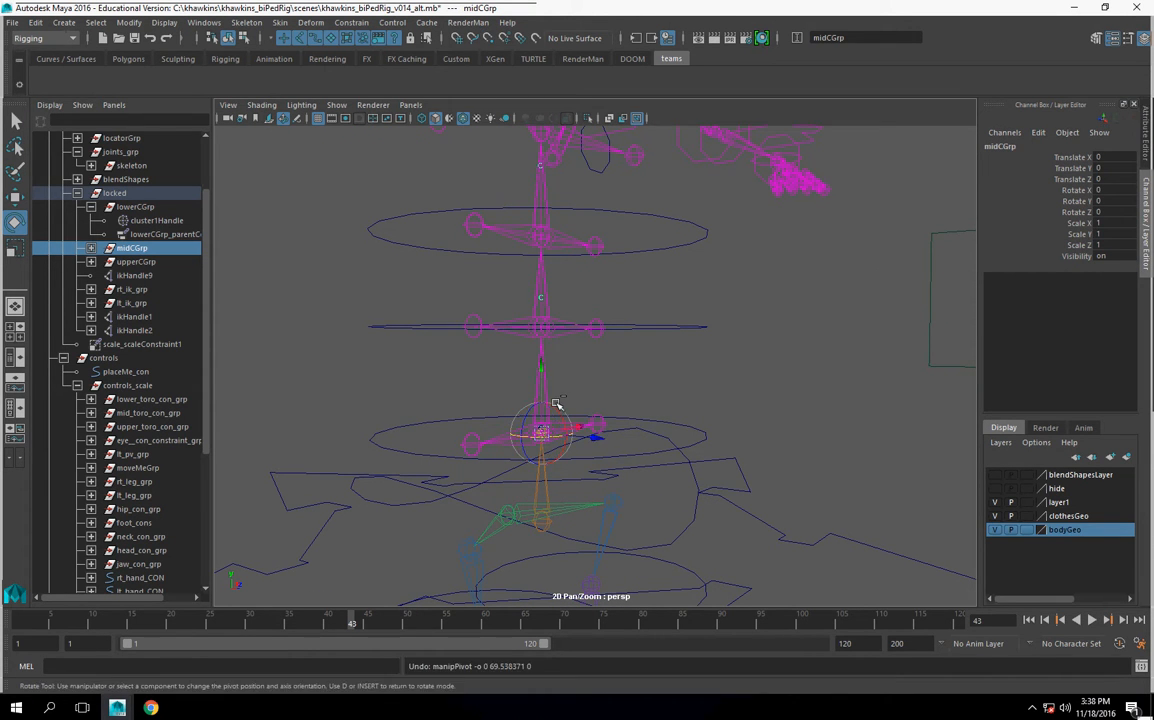
pyautogui.moveTo(543, 370); pyautogui.dragTo(545, 320)
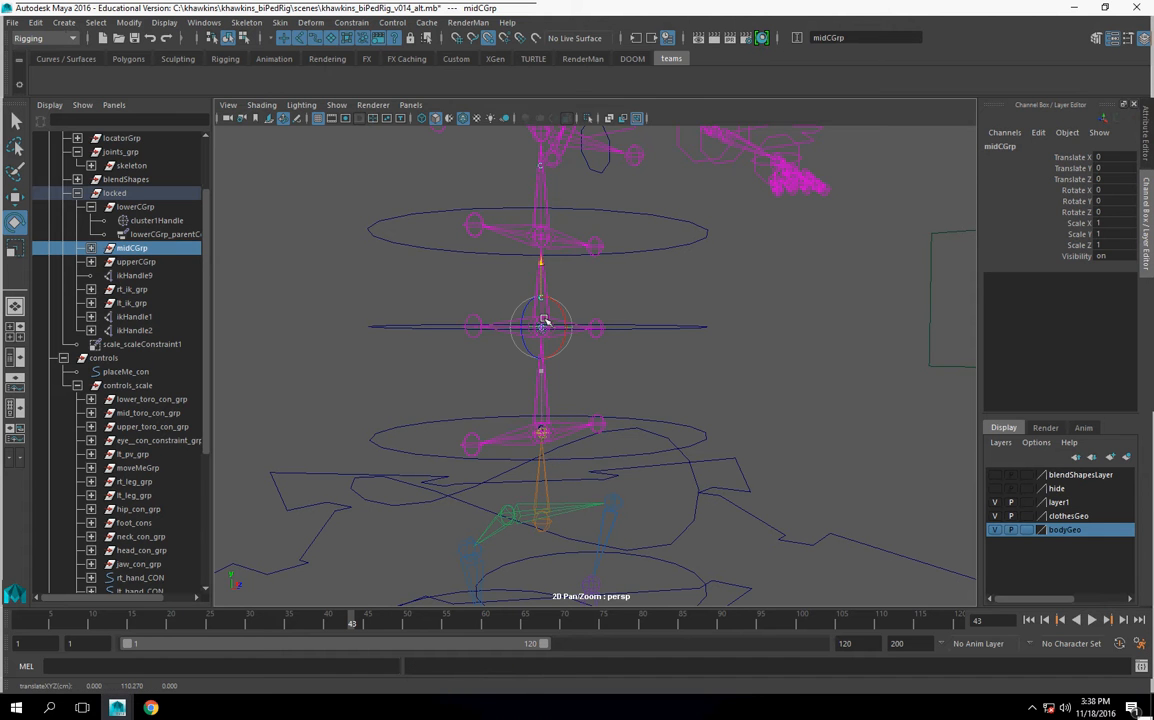
pyautogui.scroll(-4, 576, 447)
pyautogui.keyDown('alt'); pyautogui.moveTo(576, 447); pyautogui.dragTo(567, 457); pyautogui.keyUp('alt')
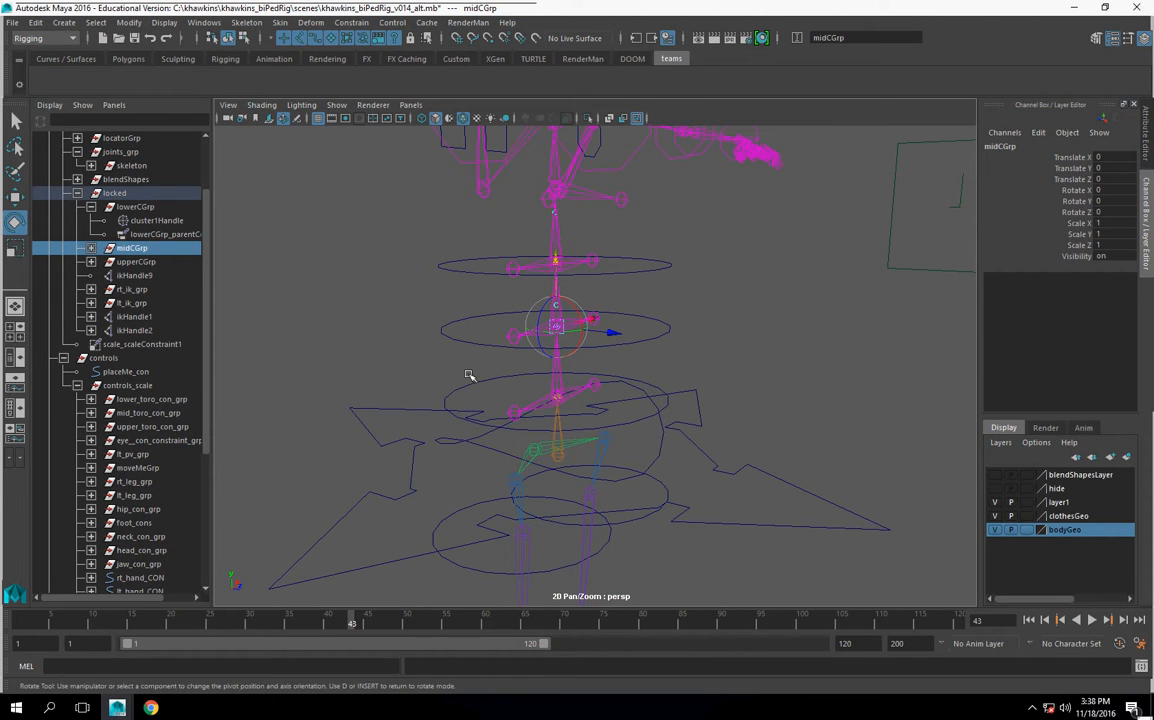
pyautogui.keyDown('alt'); pyautogui.moveTo(489, 388); pyautogui.dragTo(486, 402); pyautogui.keyUp('alt')
pyautogui.press('Insert')
# Snap the pivot of mid_torso_con up to the middle spine joint along the vertical axis.
pyautogui.keyDown('alt'); pyautogui.moveTo(417, 353); pyautogui.dragTo(445, 368); pyautogui.keyUp('alt')
pyautogui.click(439, 341)
pyautogui.click(448, 332)
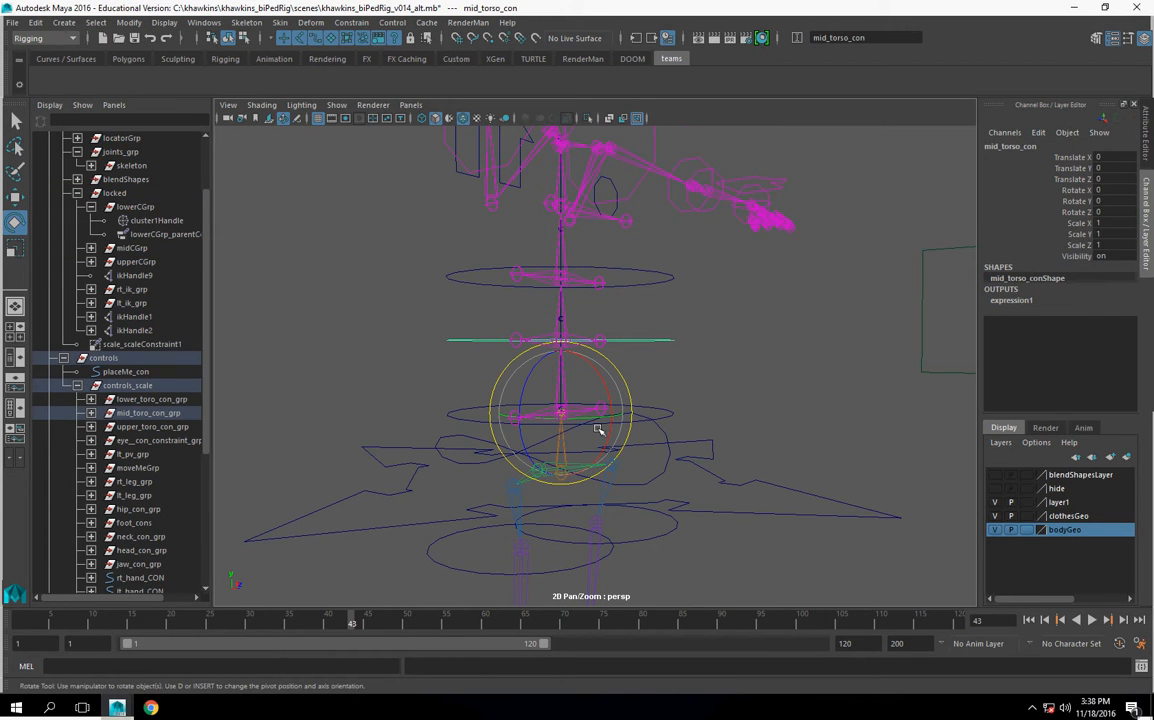
pyautogui.press('Insert')
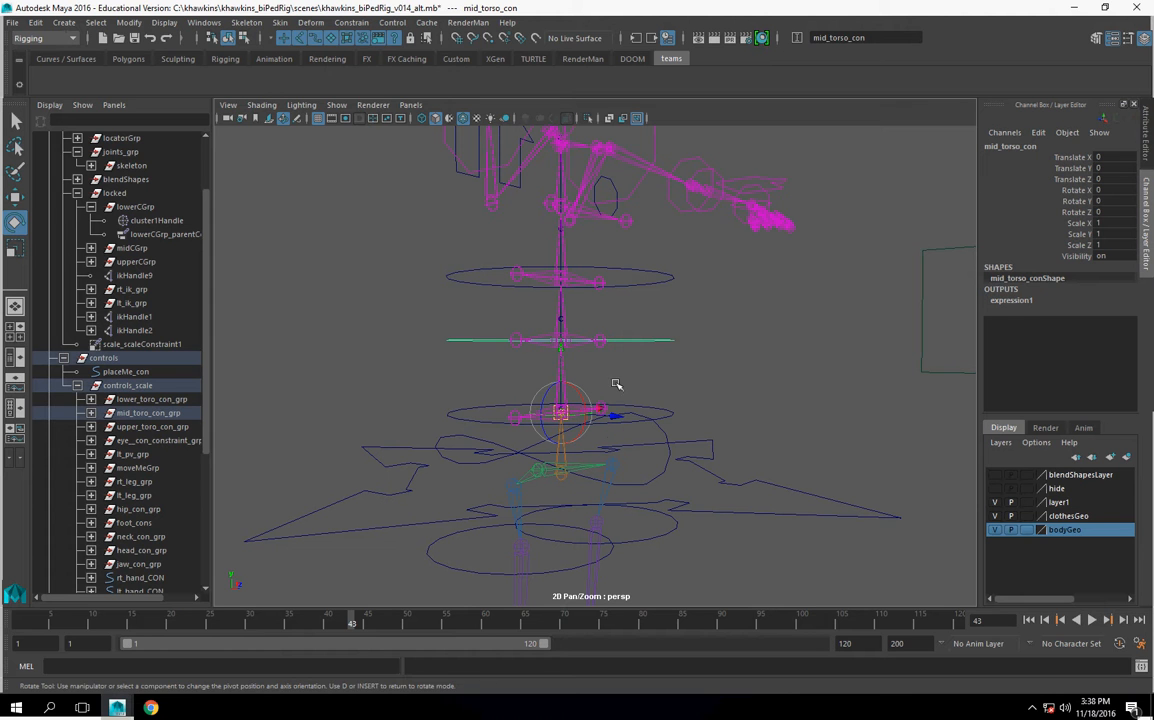
pyautogui.moveTo(563, 354); pyautogui.dragTo(563, 345)
pyautogui.scroll(4, 614, 391)
pyautogui.keyDown('alt'); pyautogui.moveTo(600, 392); pyautogui.dragTo(587, 413); pyautogui.keyUp('alt')
pyautogui.press('Insert')
pyautogui.scroll(-2, 646, 433)
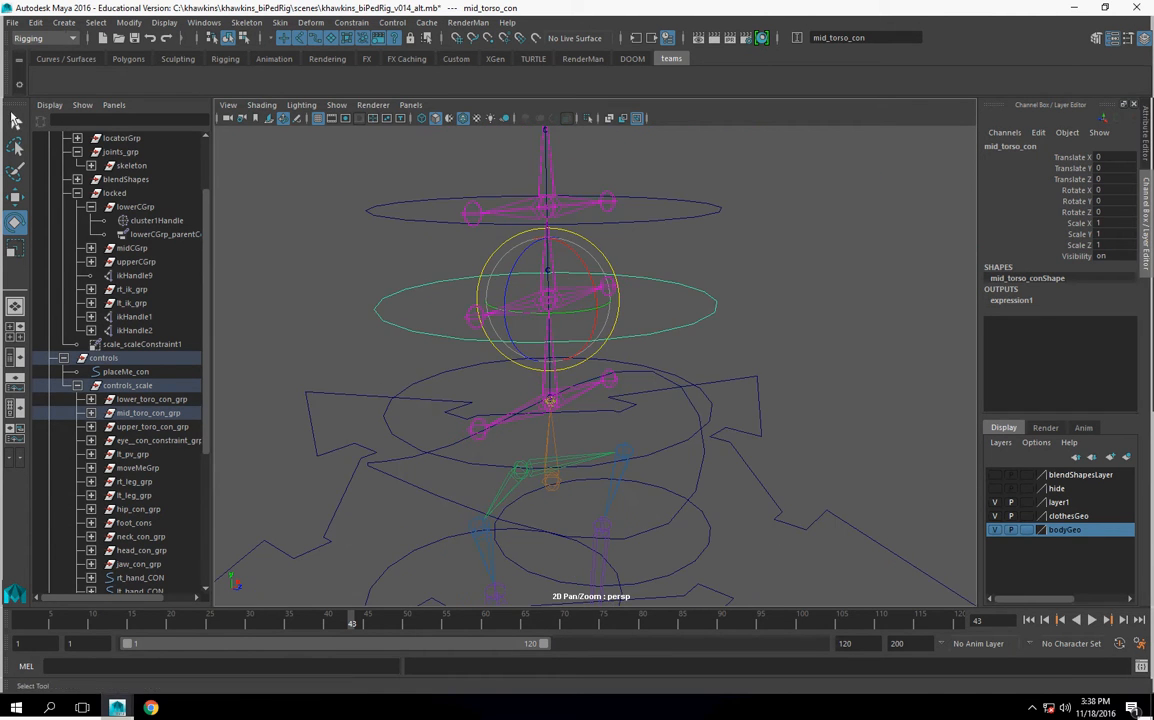
# Parent-constrain the locked cluster group midCGrp to the mid_torso_con control.
pyautogui.click(14, 121)
pyautogui.keyDown('alt'); pyautogui.moveTo(455, 392); pyautogui.dragTo(457, 365); pyautogui.keyUp('alt')
pyautogui.click(393, 331)
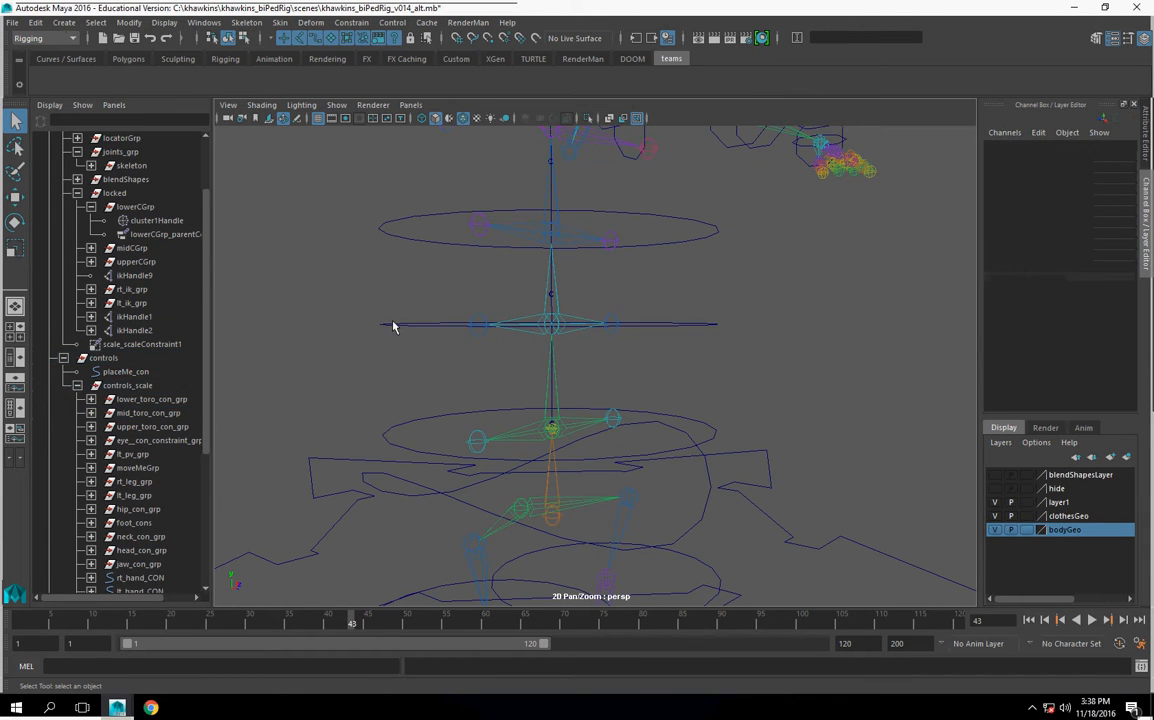
pyautogui.click(393, 326)
pyautogui.keyDown('alt'); pyautogui.moveTo(373, 366); pyautogui.dragTo(340, 342); pyautogui.keyUp('alt')
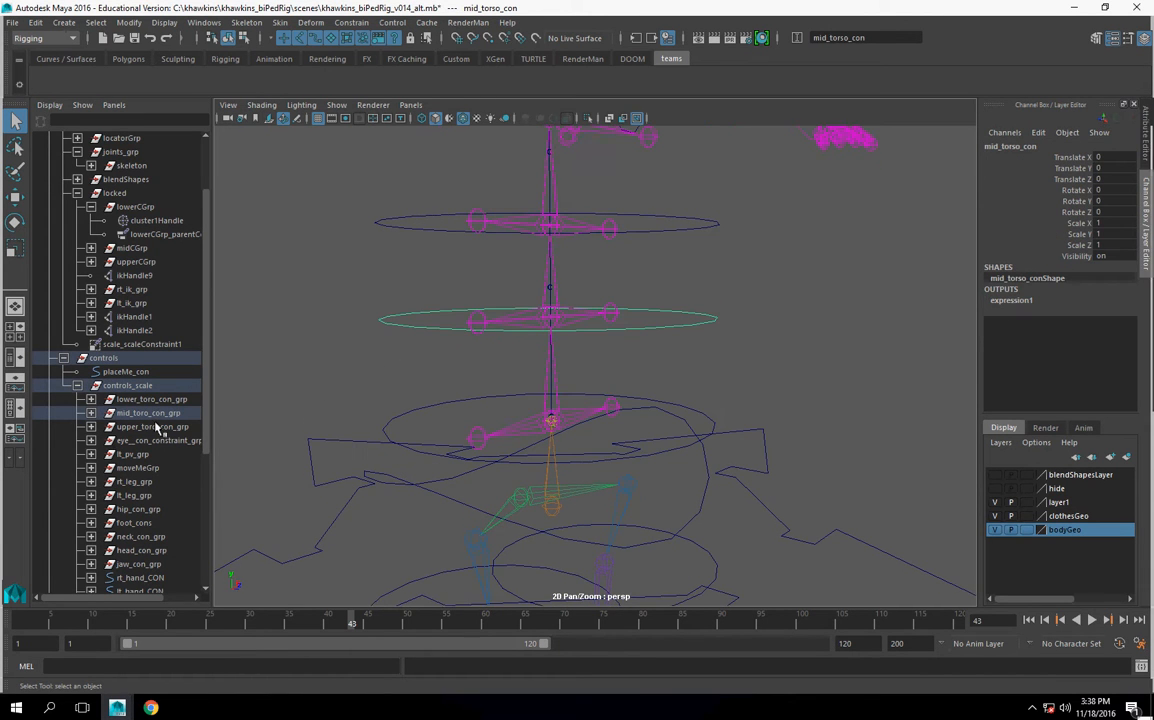
pyautogui.click(145, 412)
pyautogui.click(399, 381)
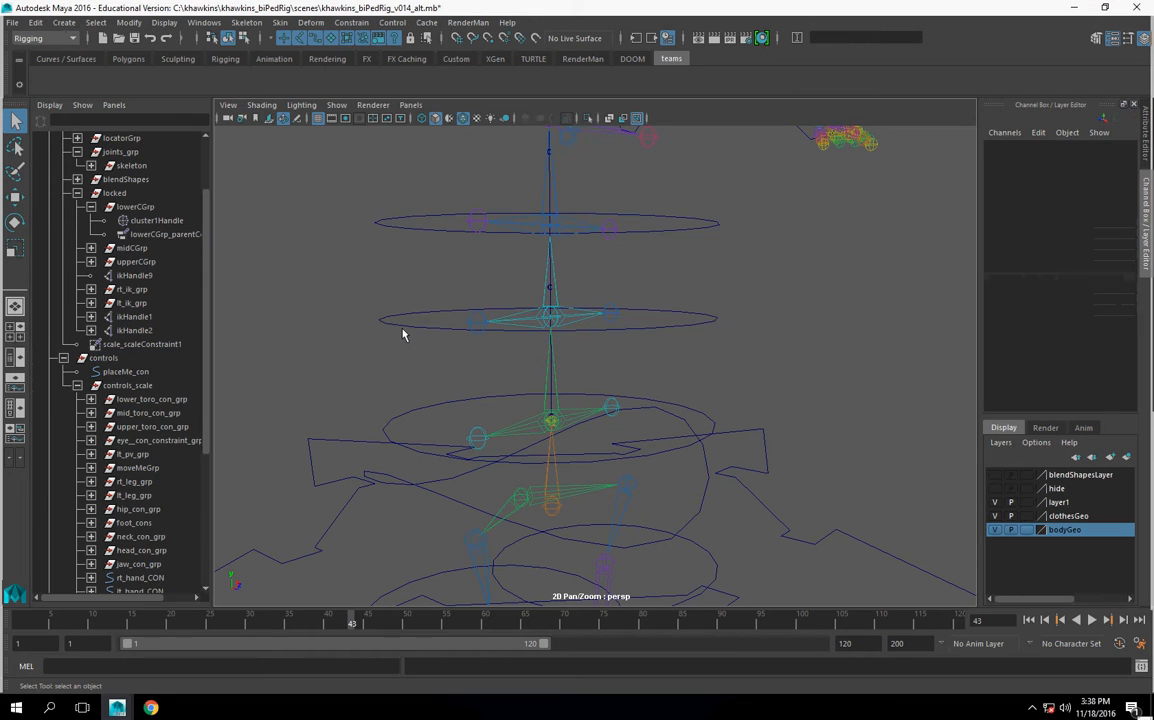
pyautogui.click(404, 331)
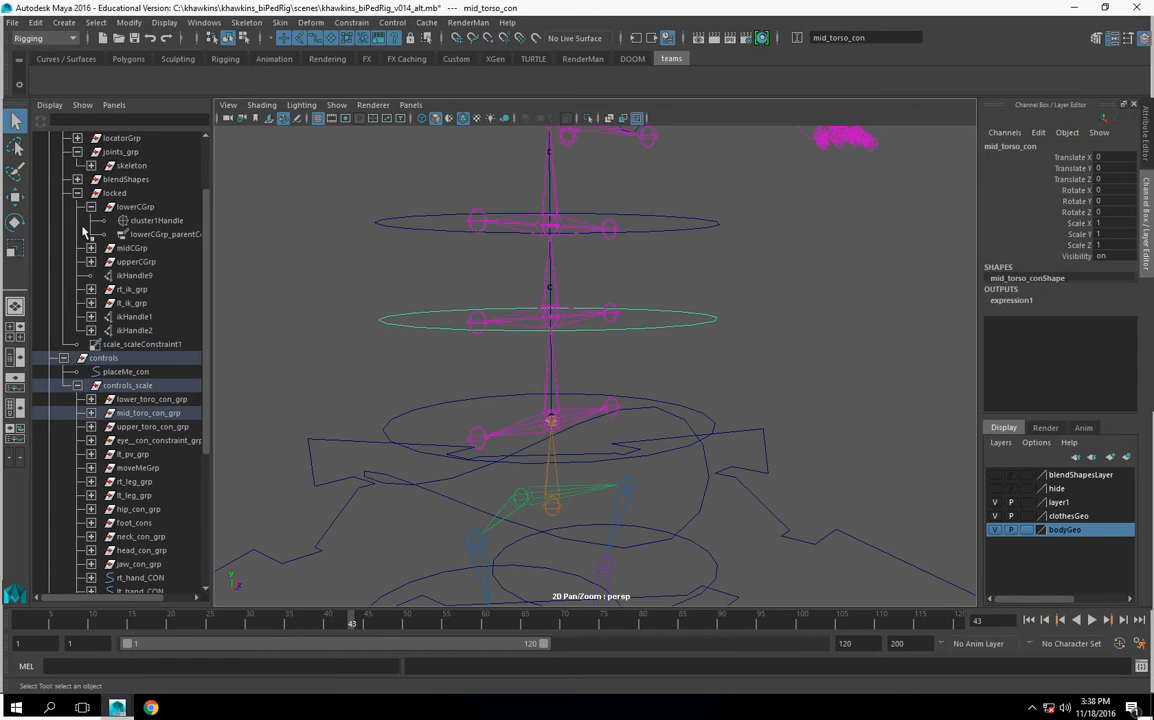
pyautogui.scroll(2, 84, 231)
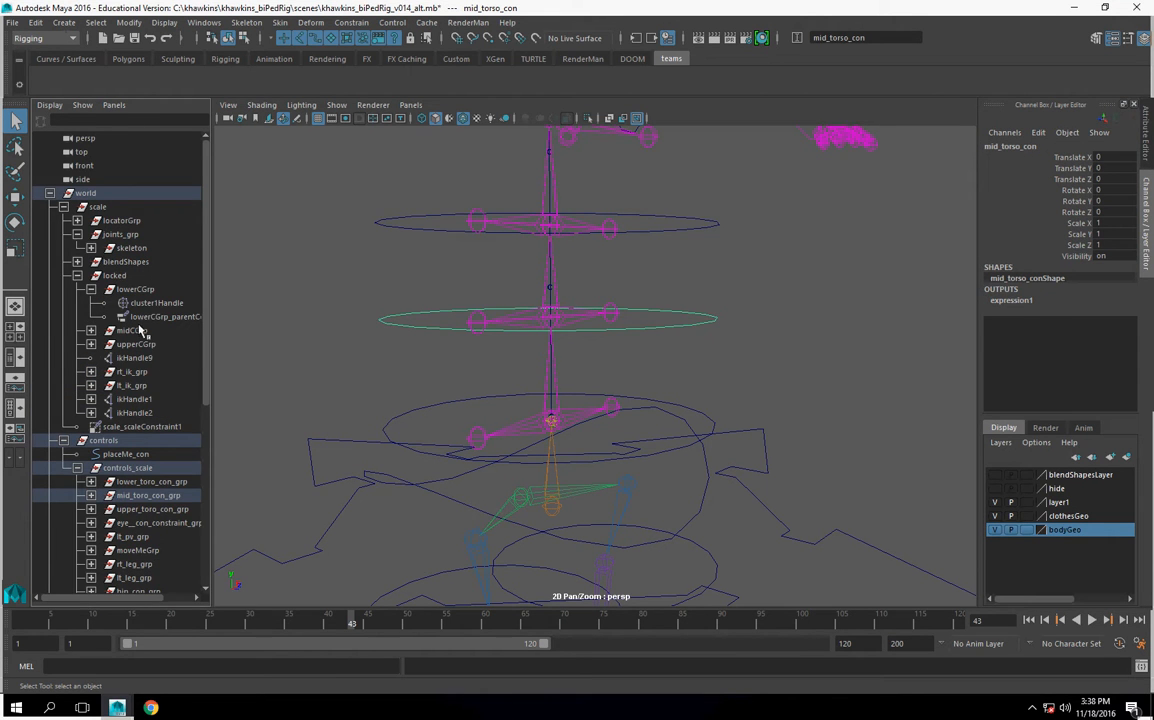
pyautogui.keyDown('ctrl'); pyautogui.click(138, 331); pyautogui.keyUp('ctrl')
pyautogui.click(352, 22)
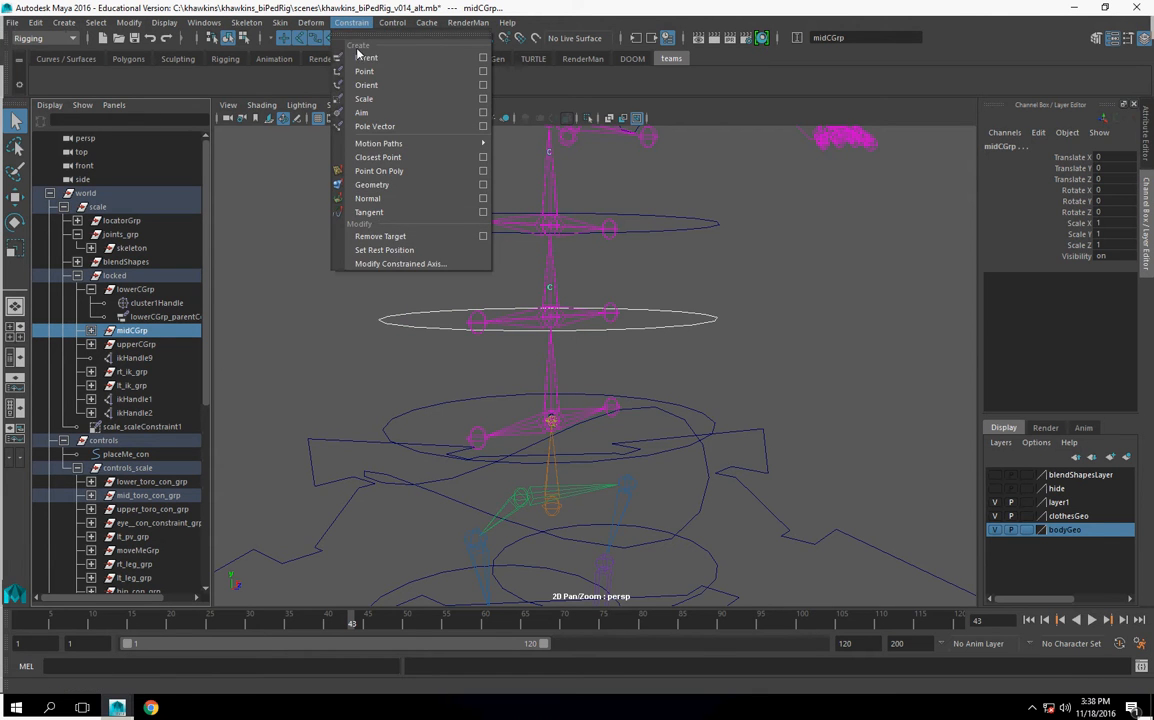
pyautogui.click(361, 62)
# Parent-constrain upper_toro_con_grp to the mid_torso_con control.
pyautogui.scroll(-3, 513, 314)
pyautogui.keyDown('alt'); pyautogui.moveTo(502, 366); pyautogui.dragTo(497, 341); pyautogui.keyUp('alt')
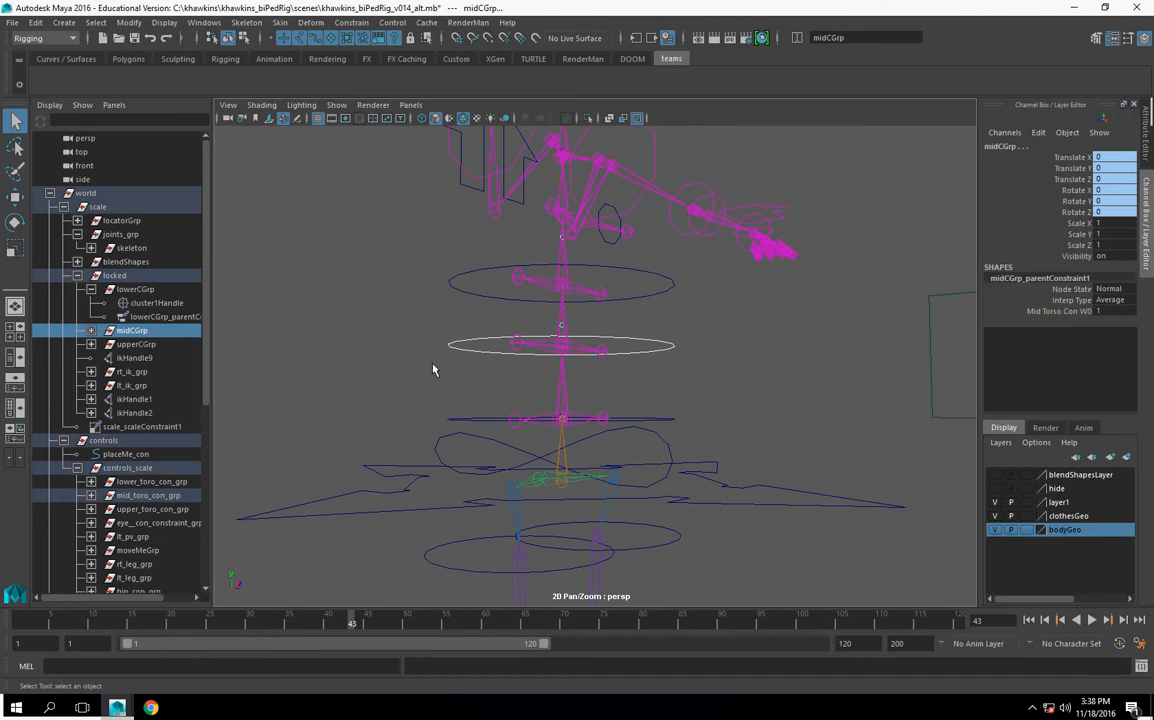
pyautogui.click(437, 366)
pyautogui.click(450, 347)
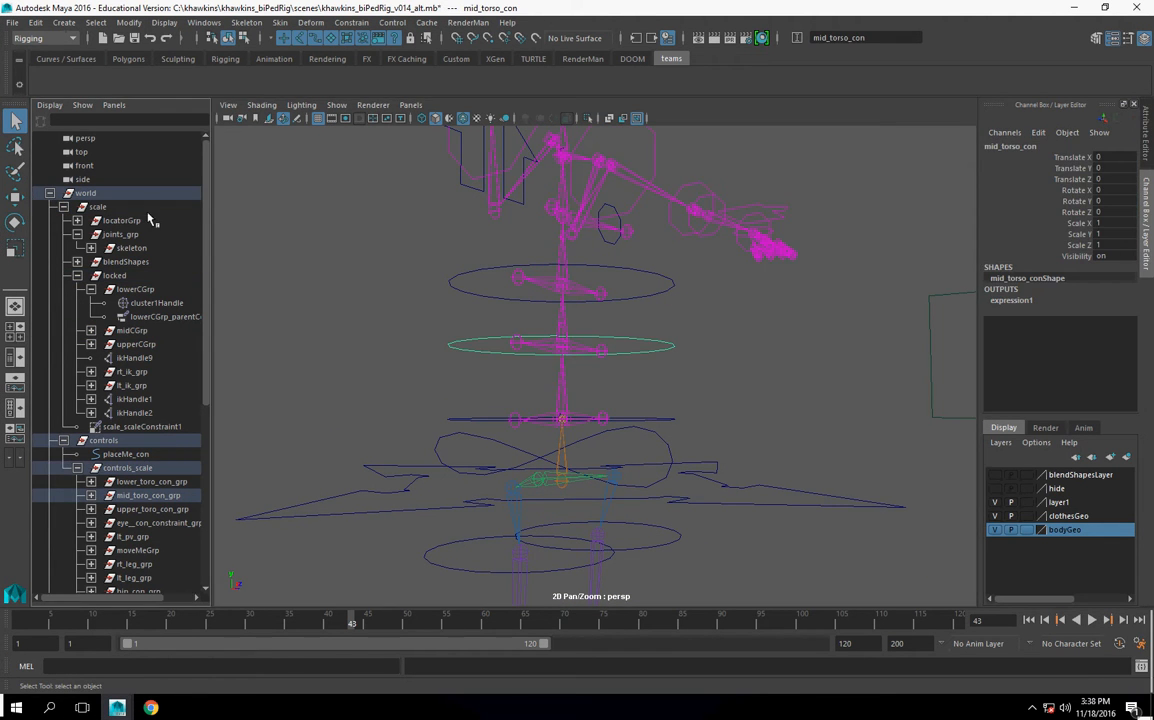
pyautogui.scroll(-7, 142, 458)
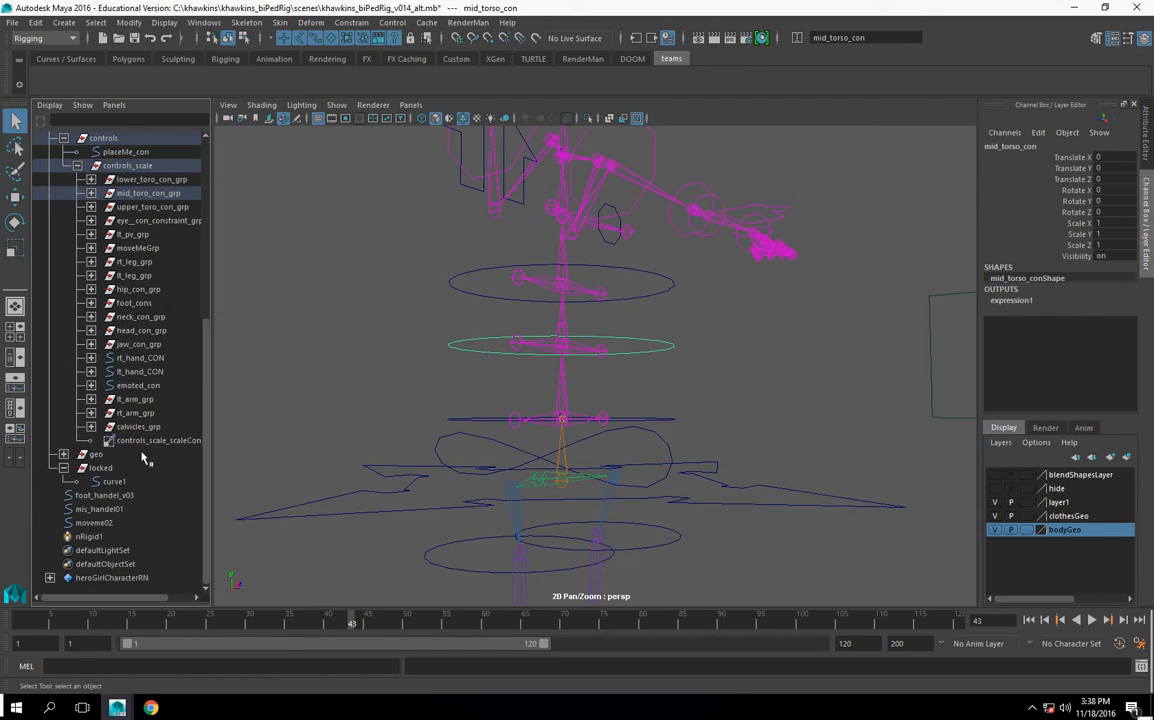
pyautogui.keyDown('ctrl'); pyautogui.click(152, 207); pyautogui.keyUp('ctrl')
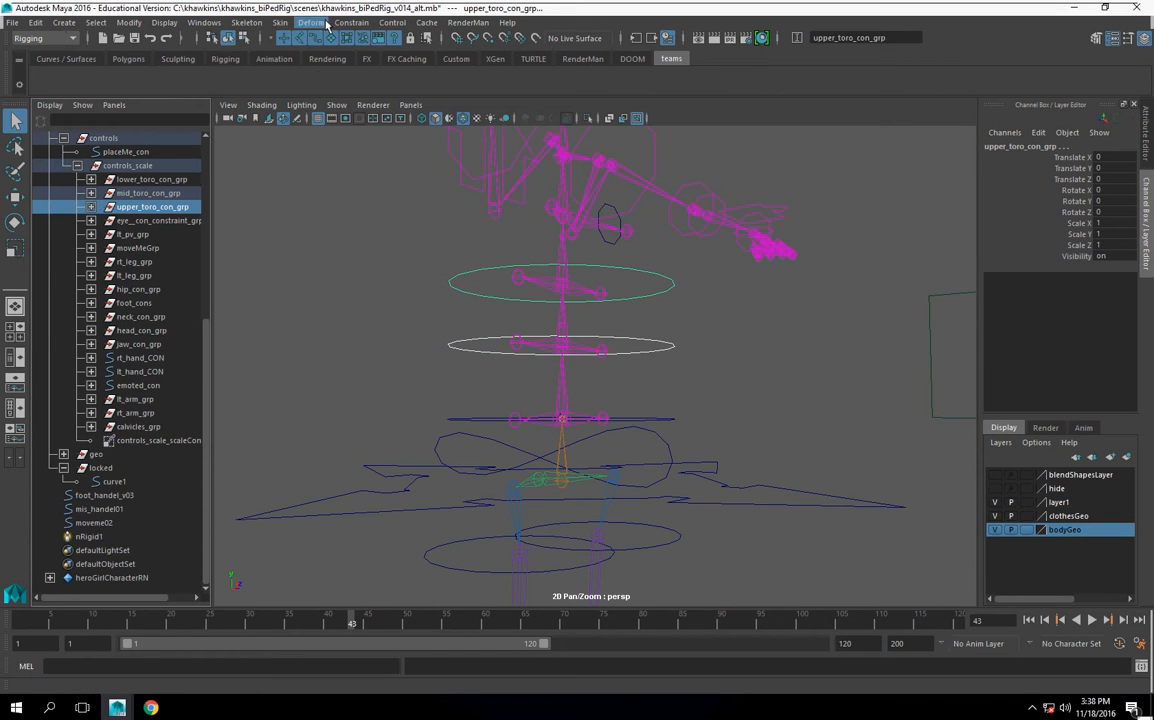
pyautogui.click(355, 22)
pyautogui.click(367, 58)
# Try rotating the lower, middle and upper torso controls one at a time, undoing each rotation.
pyautogui.scroll(-4, 554, 345)
pyautogui.keyDown('alt'); pyautogui.moveTo(556, 347); pyautogui.dragTo(654, 407); pyautogui.keyUp('alt')
pyautogui.click(627, 397)
pyautogui.press('e')
pyautogui.hotkey('ctrl', 'z')
pyautogui.click(655, 338)
pyautogui.hotkey('ctrl', 'z')
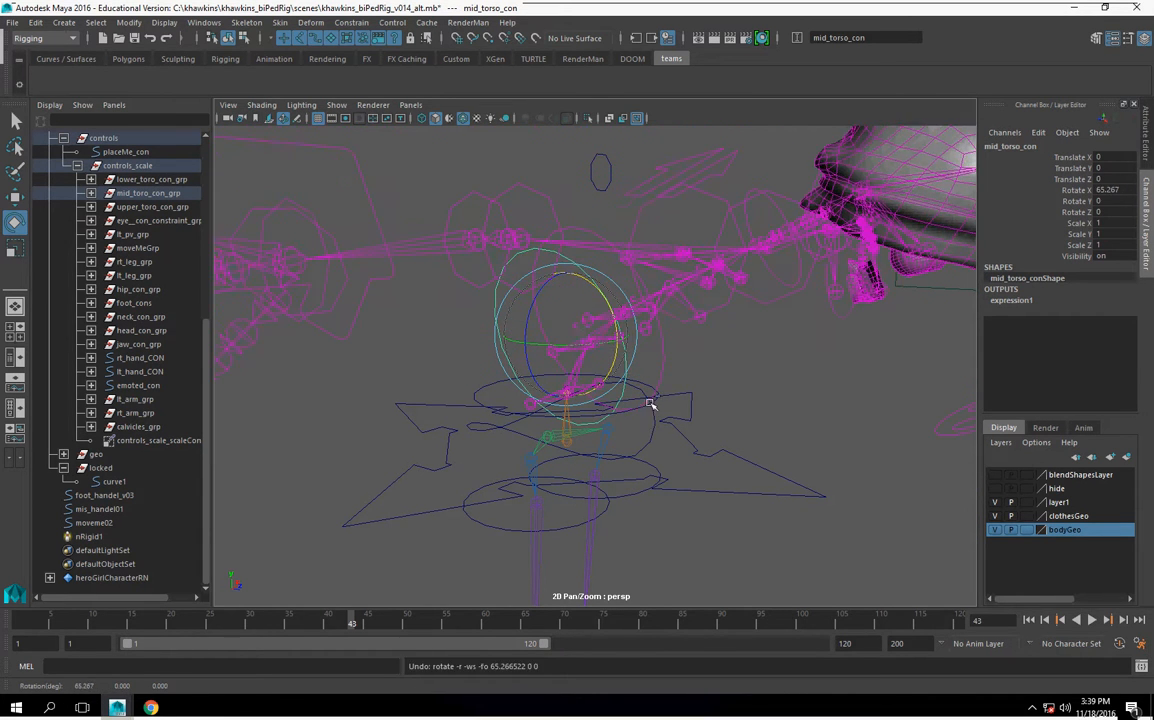
pyautogui.hotkey('ctrl', 'z')
pyautogui.click(641, 282)
pyautogui.moveTo(610, 304); pyautogui.dragTo(631, 386)
pyautogui.hotkey('ctrl', 'z')
# Try rotating the upper, middle and lower torso controls together, and undo the rotations.
pyautogui.keyDown('shift'); pyautogui.click(649, 343); pyautogui.keyUp('shift')
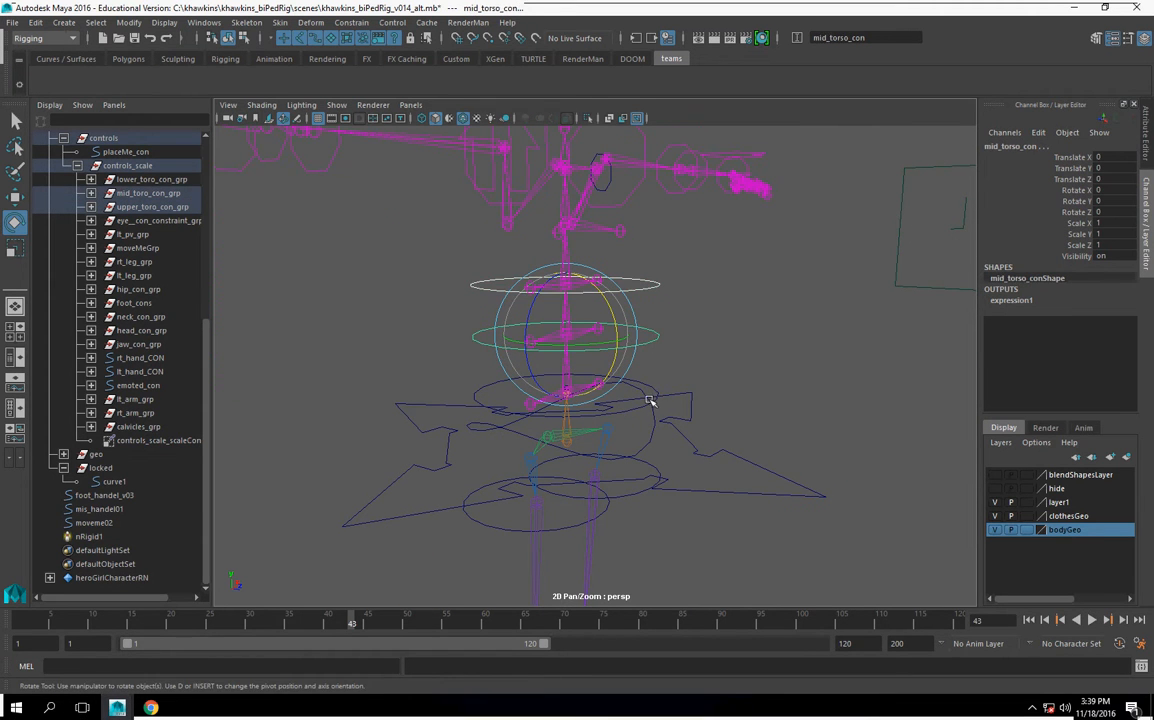
pyautogui.keyDown('shift'); pyautogui.click(650, 396); pyautogui.keyUp('shift')
pyautogui.keyDown('alt'); pyautogui.moveTo(592, 443); pyautogui.dragTo(590, 405); pyautogui.keyUp('alt')
pyautogui.hotkey('ctrl', 'z')
pyautogui.hotkey('ctrl', 'z')
pyautogui.keyDown('alt'); pyautogui.moveTo(698, 420); pyautogui.dragTo(670, 430, button='right'); pyautogui.keyUp('alt')
pyautogui.keyDown('alt'); pyautogui.moveTo(670, 430); pyautogui.dragTo(691, 463); pyautogui.keyUp('alt')
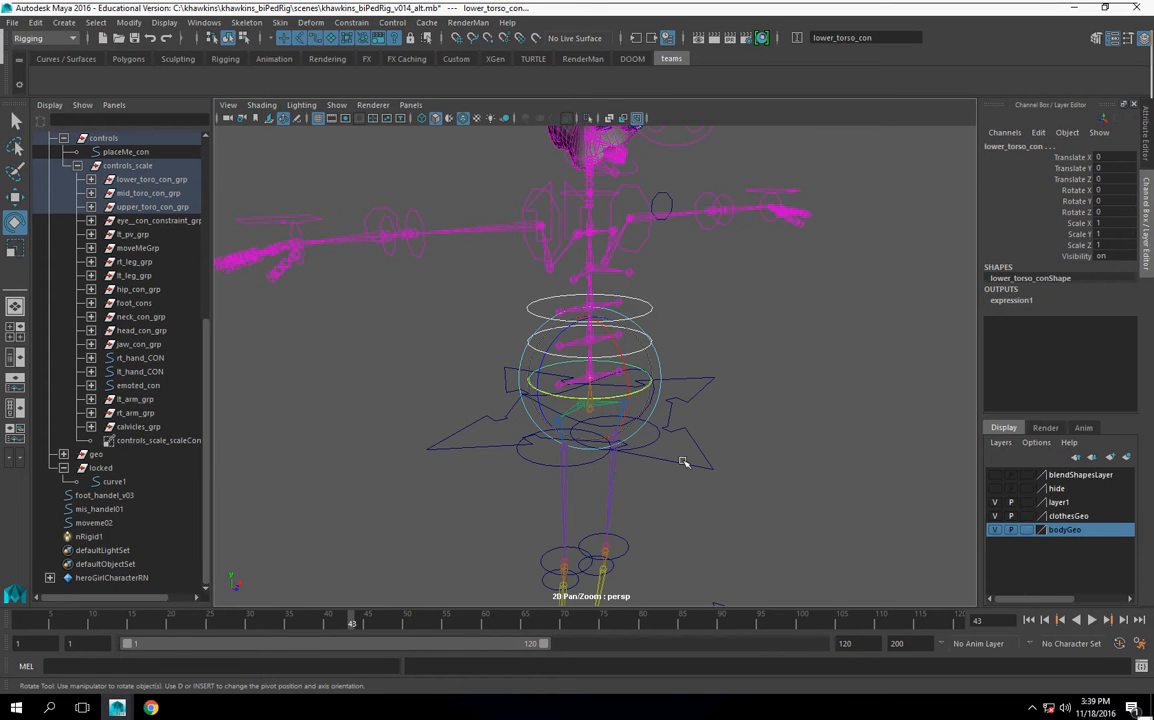
# Try moving the moveMe_con control to test the body, and undo the move.
pyautogui.click(682, 461)
pyautogui.keyDown('alt'); pyautogui.moveTo(683, 462); pyautogui.dragTo(616, 482, button='right'); pyautogui.keyUp('alt')
pyautogui.keyDown('alt'); pyautogui.moveTo(616, 482); pyautogui.dragTo(652, 478); pyautogui.keyUp('alt')
pyautogui.click(15, 198)
pyautogui.moveTo(640, 403); pyautogui.dragTo(683, 438)
pyautogui.hotkey('ctrl', 'z')
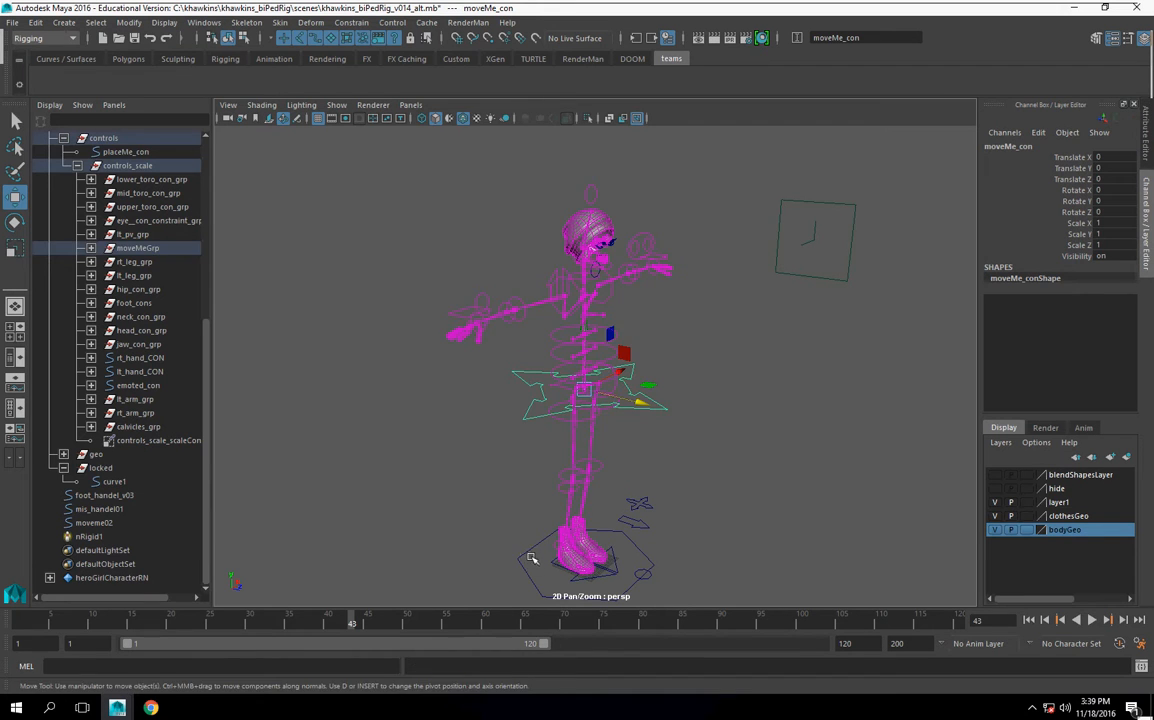
# Try moving the placeMe_con control around the feet to test the whole rig, undoing each move.
pyautogui.click(521, 557)
pyautogui.moveTo(597, 567); pyautogui.dragTo(688, 545)
pyautogui.hotkey('ctrl', 'z')
pyautogui.moveTo(588, 555); pyautogui.dragTo(569, 507)
pyautogui.hotkey('ctrl', 'z')
# Try scaling placeMe_con to test how the whole rig scales.
pyautogui.scroll(-2, 597, 526)
pyautogui.keyDown('alt'); pyautogui.moveTo(569, 507); pyautogui.dragTo(578, 466, button='right'); pyautogui.keyUp('alt')
pyautogui.click(15, 248)
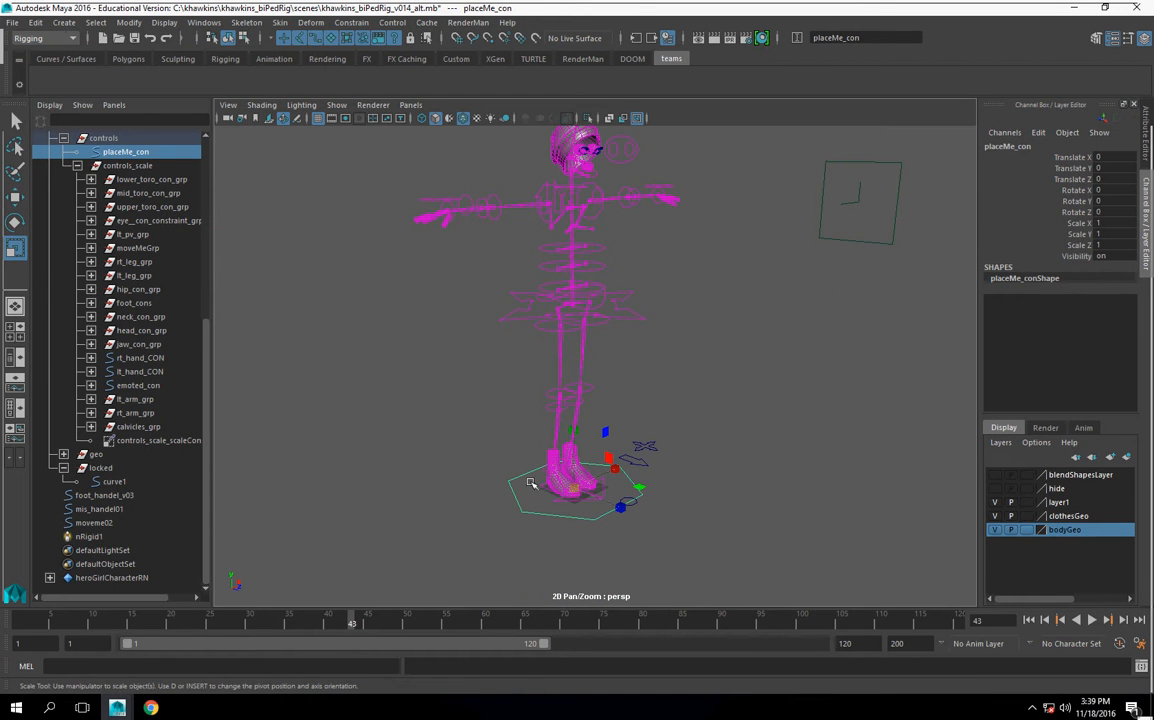
pyautogui.moveTo(598, 489); pyautogui.dragTo(662, 458)
# Unparent the base spine joint sp_jnt_ from the skeleton hierarchy.
pyautogui.scroll(5, 672, 600)
pyautogui.scroll(5, 665, 416)
pyautogui.keyDown('alt'); pyautogui.moveTo(662, 458); pyautogui.dragTo(606, 274, button='middle'); pyautogui.keyUp('alt')
pyautogui.scroll(4, 621, 348)
pyautogui.keyDown('alt'); pyautogui.moveTo(602, 391); pyautogui.dragTo(600, 415, button='middle'); pyautogui.keyUp('alt')
pyautogui.scroll(4, 603, 419)
pyautogui.click(570, 320)
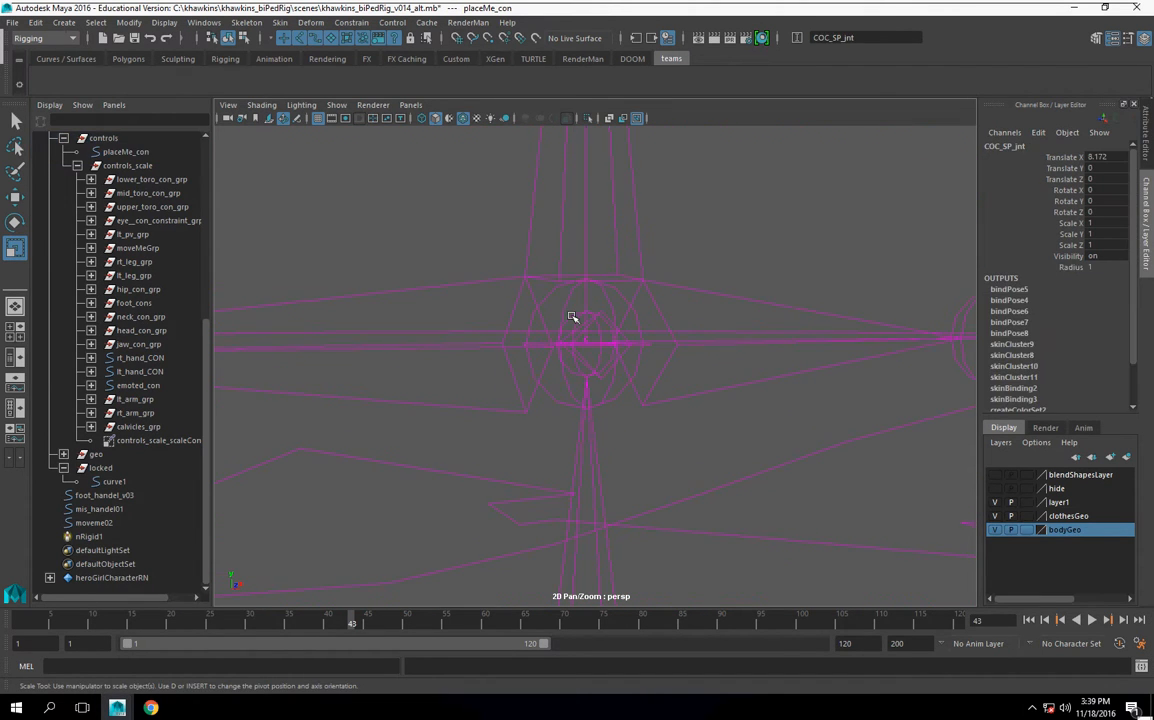
pyautogui.click(559, 402)
pyautogui.scroll(-2, 555, 408)
pyautogui.keyDown('alt'); pyautogui.moveTo(592, 418); pyautogui.dragTo(587, 471, button='middle'); pyautogui.keyUp('alt')
pyautogui.scroll(2, 587, 456)
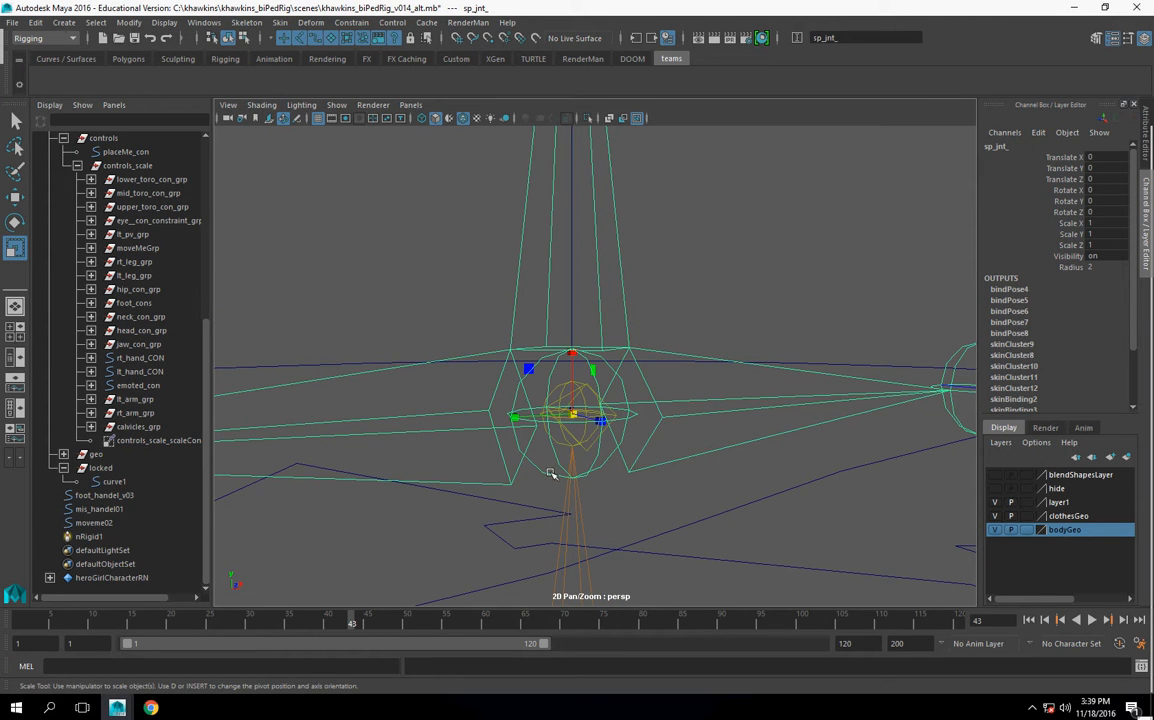
pyautogui.hotkey('shift', 'p')
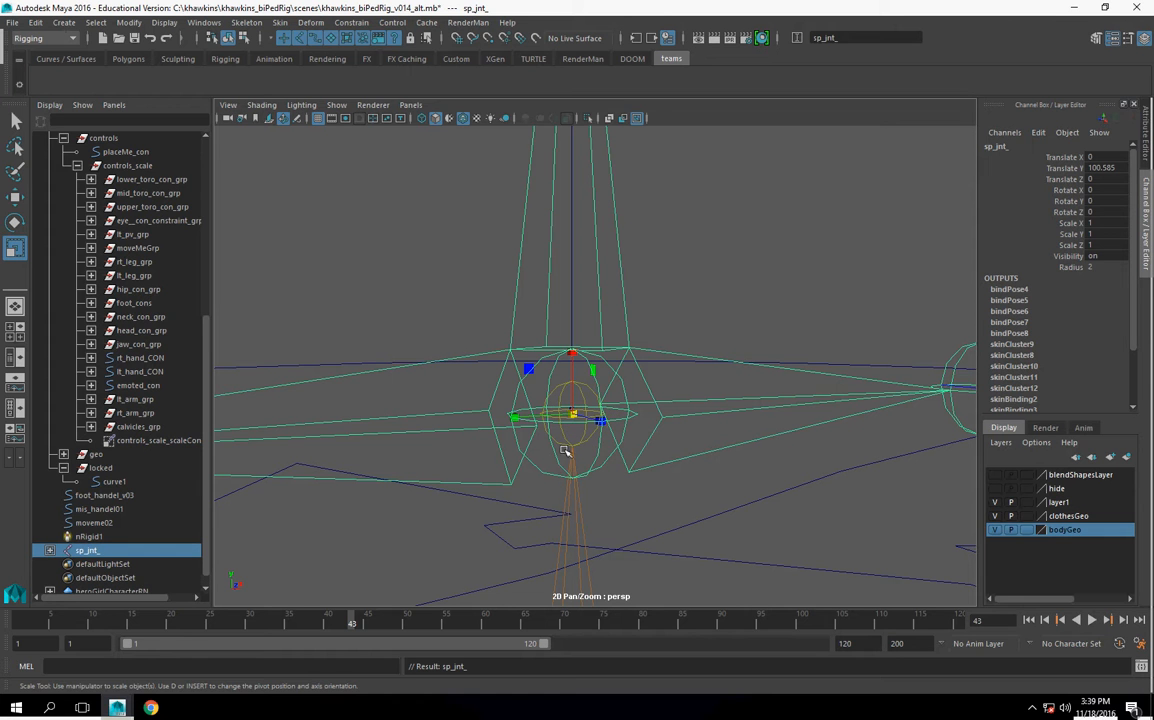
# Group the unparented sp_jnt_ joint and name the group spine_jnt_grp.
pyautogui.click(540, 484)
pyautogui.click(541, 470)
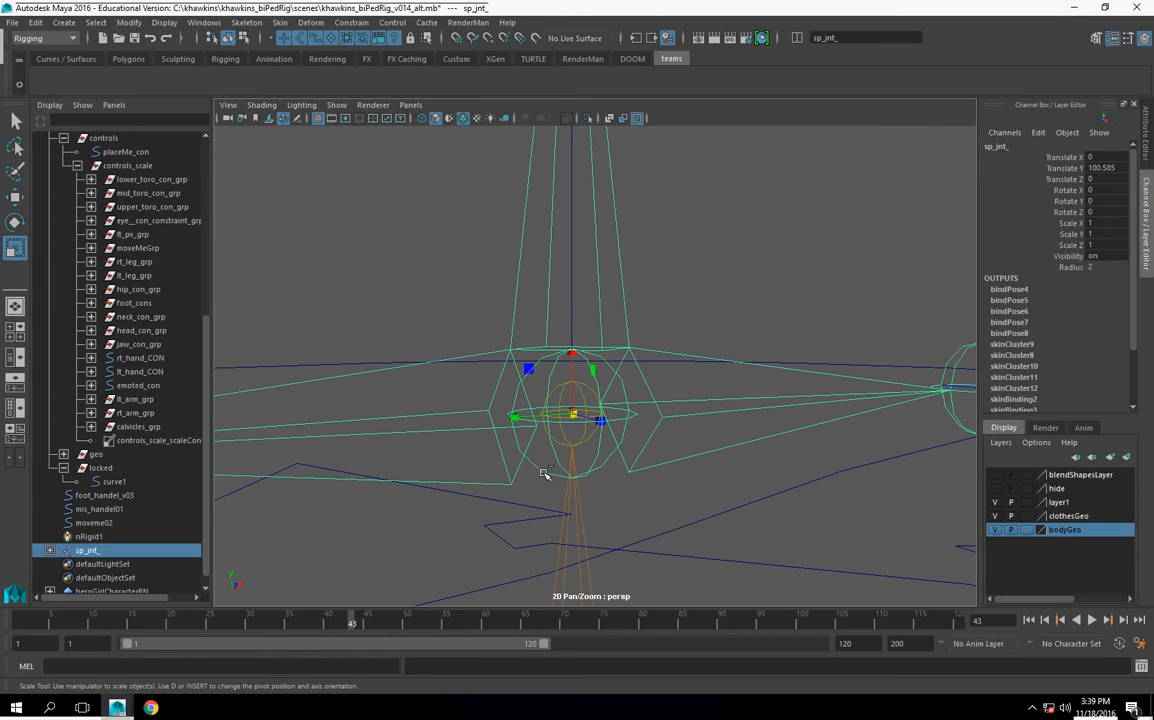
pyautogui.hotkey('ctrl', 'g')
pyautogui.scroll(-7, 589, 443)
pyautogui.click(1014, 147)
pyautogui.write('spine_')
pyautogui.write('in')
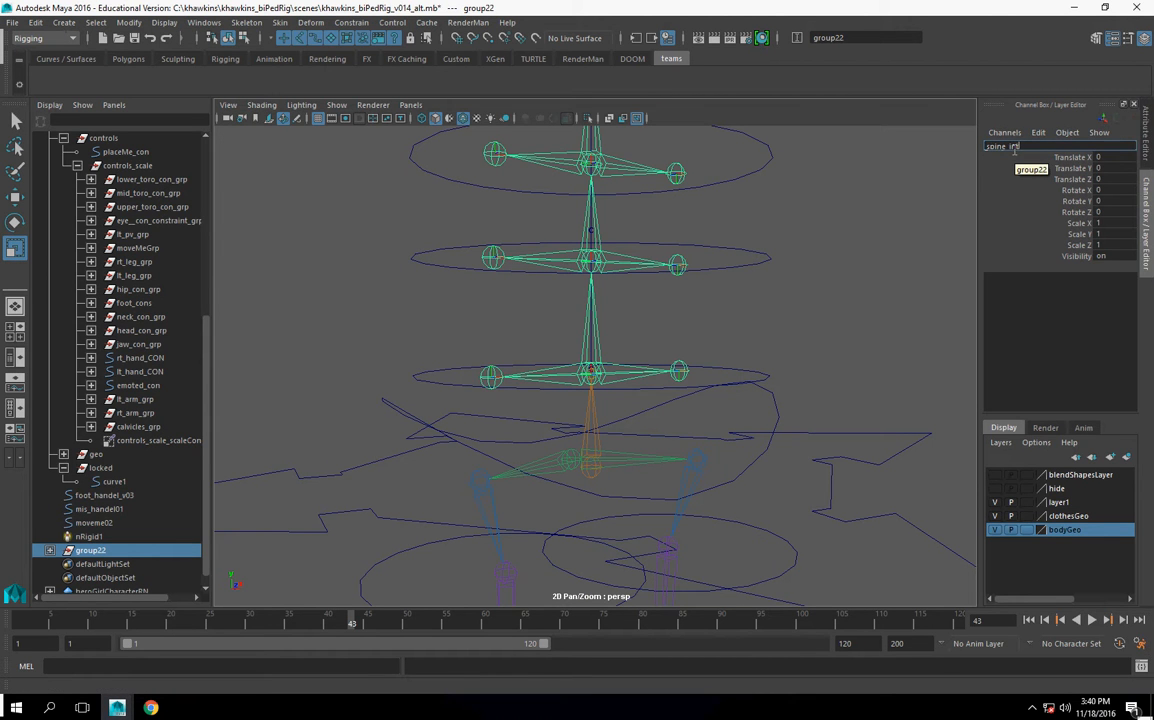
pyautogui.write('t_grp')
pyautogui.press('Return')
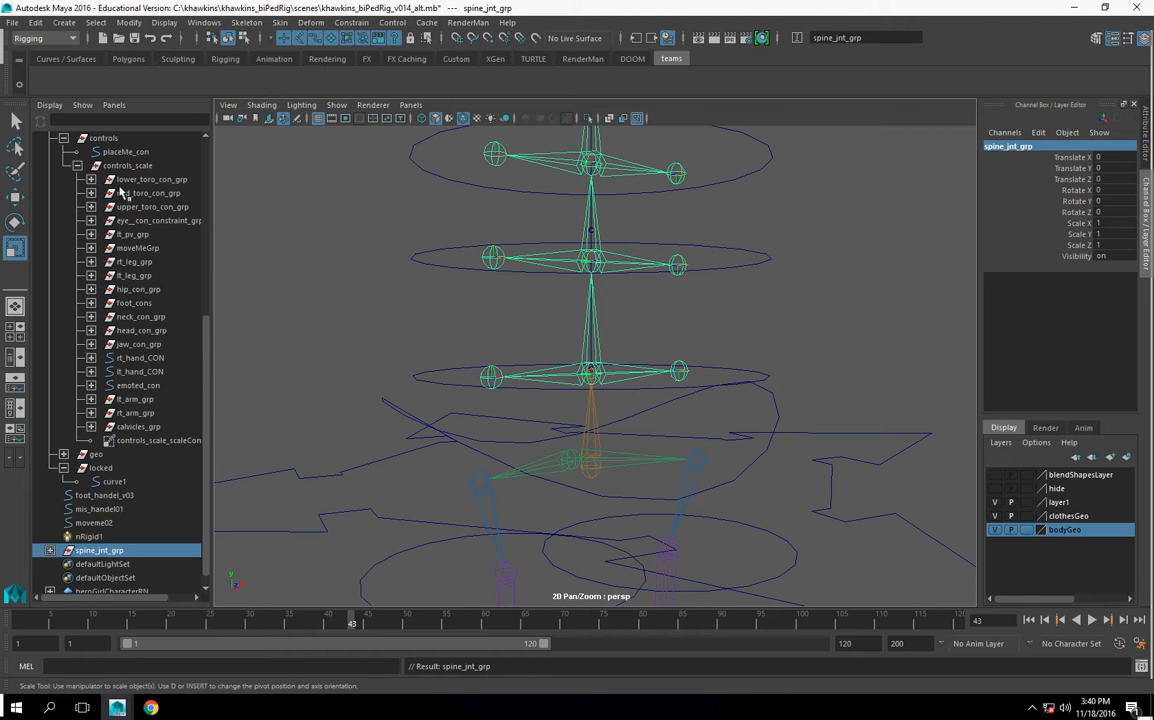
# Parent spine_jnt_grp under joints_grp.
pyautogui.scroll(5, 120, 360)
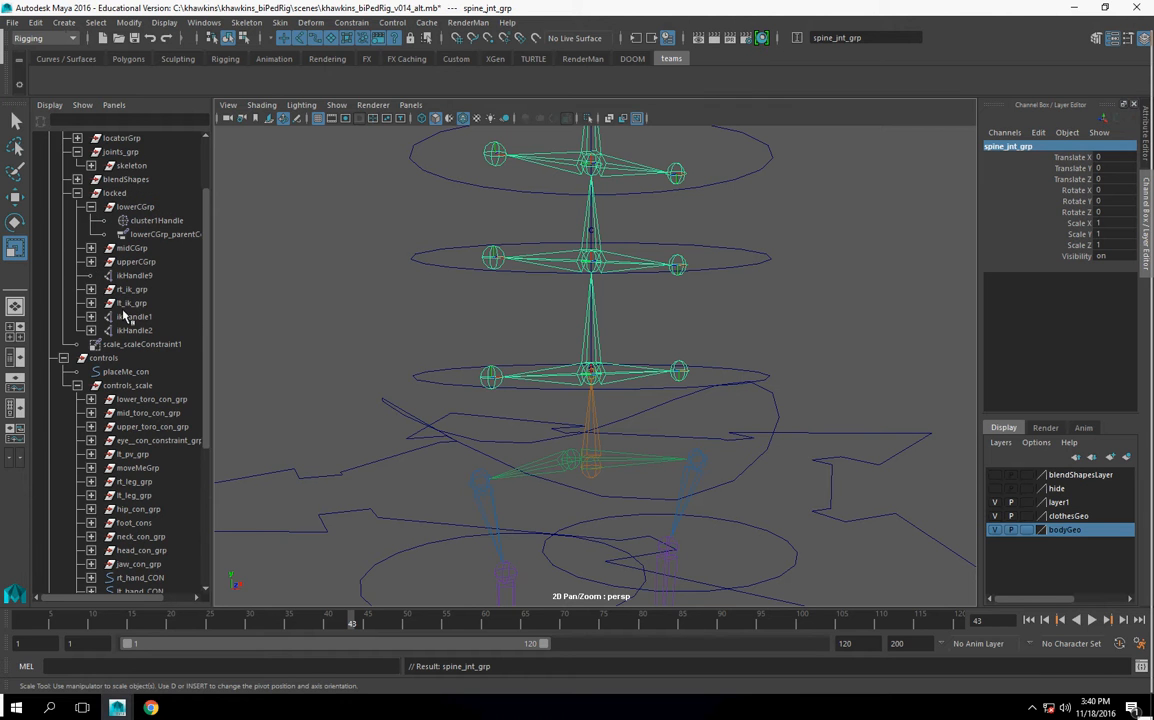
pyautogui.scroll(2, 139, 269)
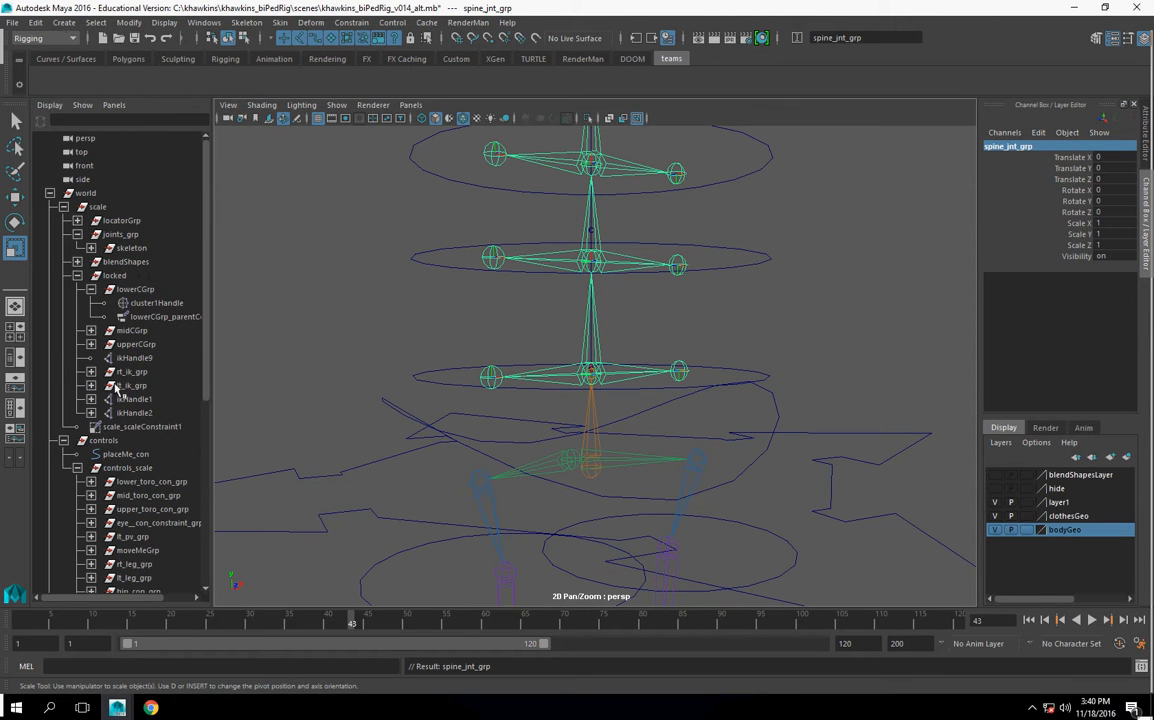
pyautogui.scroll(-8, 118, 411)
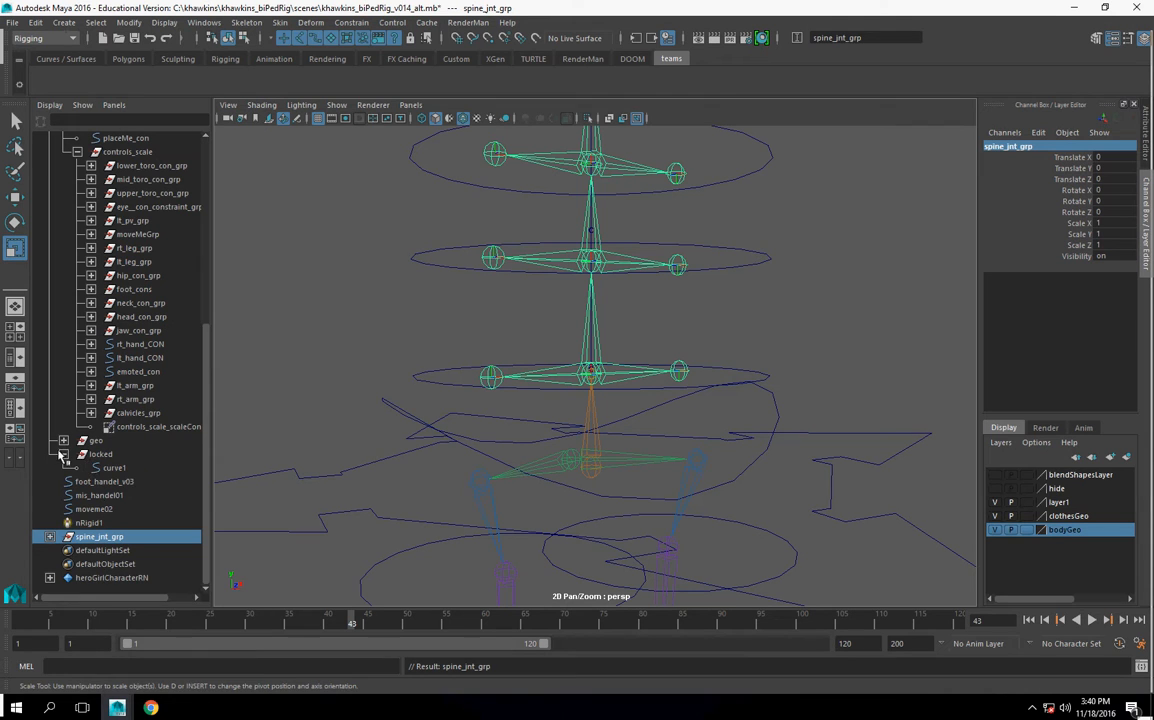
pyautogui.scroll(8, 150, 392)
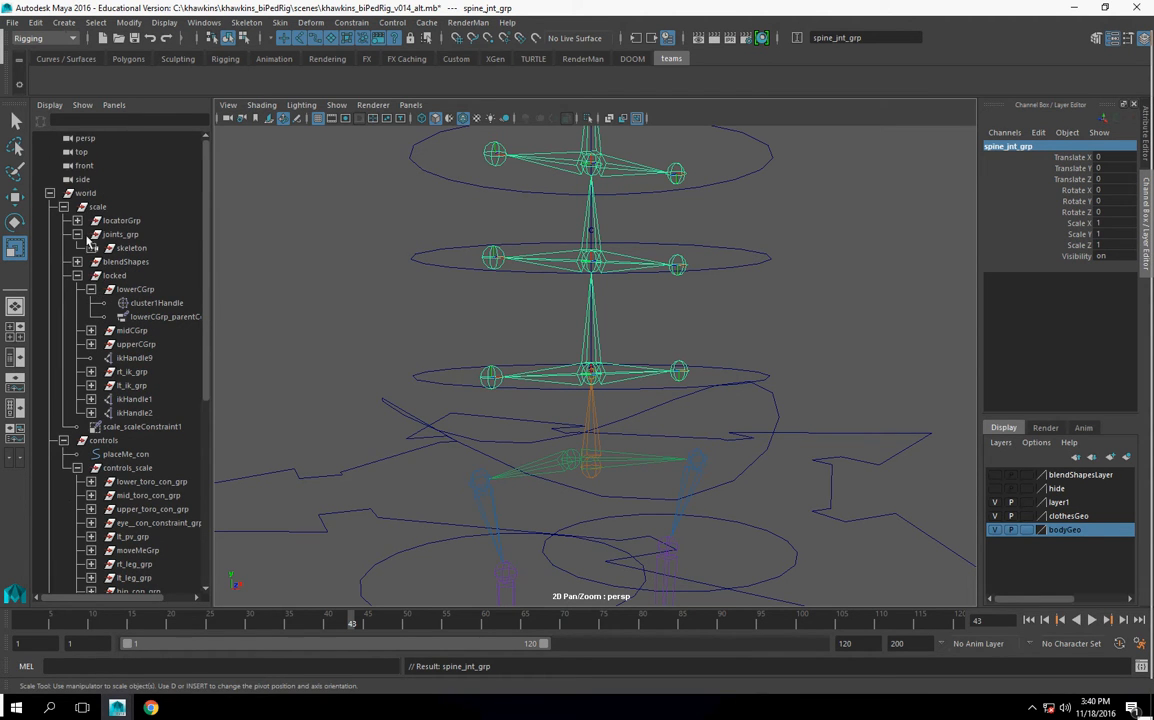
pyautogui.click(129, 237)
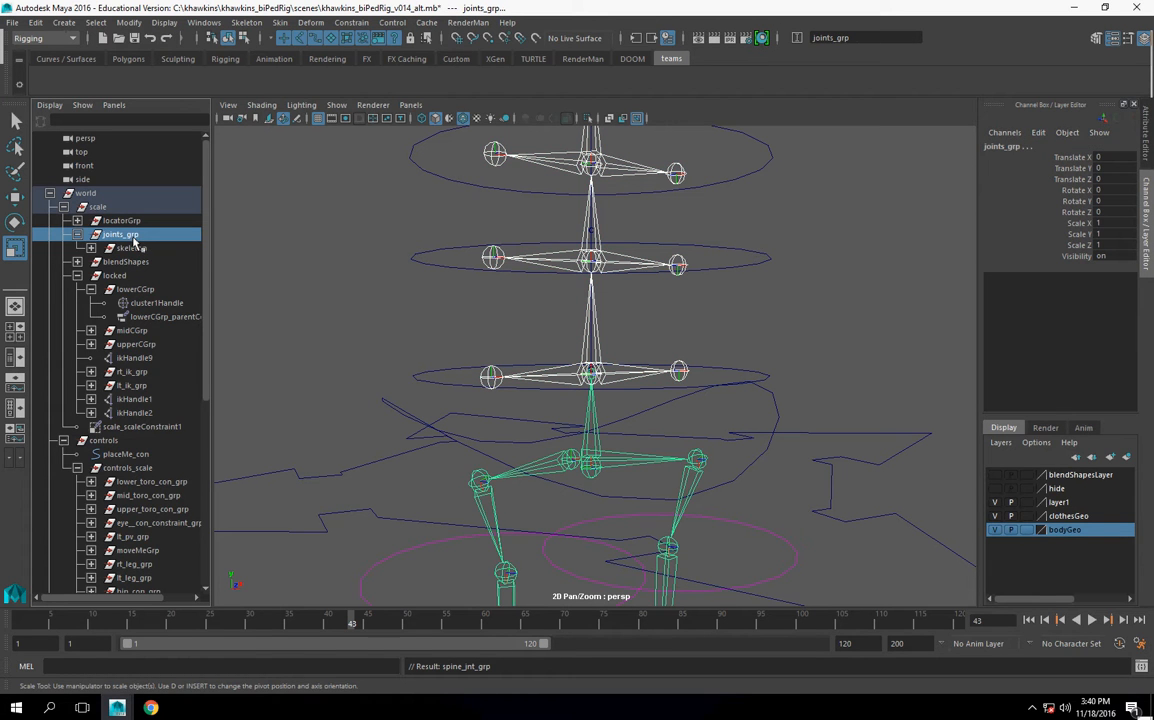
pyautogui.press('p')
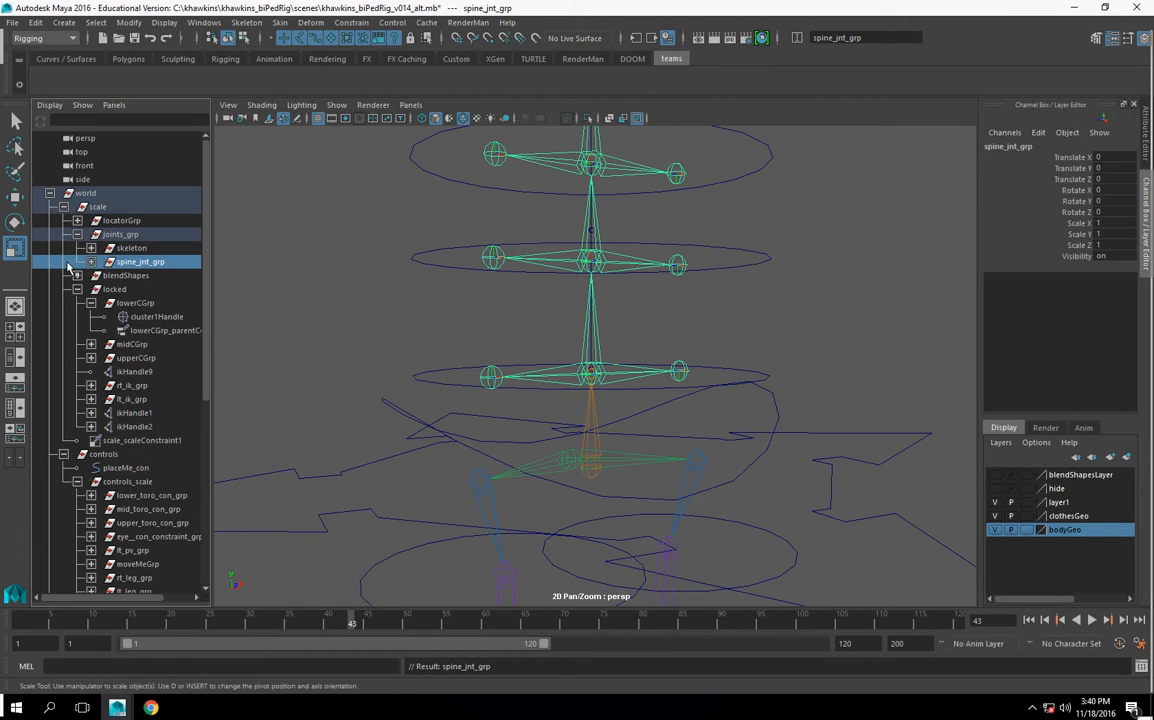
# Snap the pivot of spine_jnt_grp to the base spine joint sp_jnt_.
pyautogui.click(91, 262)
pyautogui.keyDown('alt'); pyautogui.moveTo(571, 390); pyautogui.dragTo(623, 473); pyautogui.keyUp('alt')
pyautogui.scroll(-5, 618, 430)
pyautogui.scroll(2, 616, 474)
pyautogui.scroll(-2, 623, 473)
pyautogui.press('d')
pyautogui.press('v')
pyautogui.moveTo(579, 557); pyautogui.dragTo(576, 334)
pyautogui.scroll(5, 590, 410)
pyautogui.keyDown('alt'); pyautogui.moveTo(590, 410); pyautogui.dragTo(603, 461, button='middle'); pyautogui.keyUp('alt')
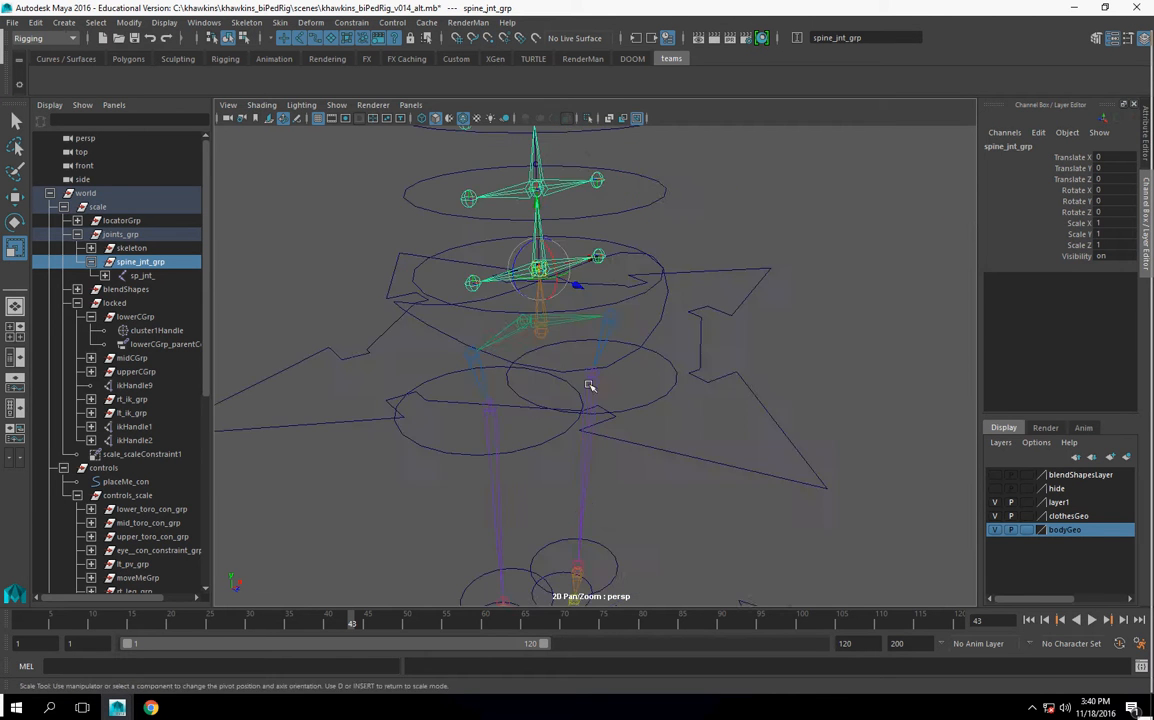
pyautogui.scroll(4, 602, 455)
pyautogui.moveTo(561, 410)
pyautogui.keyDown('alt'); pyautogui.mouseDown()
pyautogui.moveTo(536, 373)
pyautogui.moveTo(528, 394)
pyautogui.moveTo(587, 451)
pyautogui.moveTo(565, 426)
pyautogui.moveTo(572, 379)
pyautogui.moveTo(569, 420)
pyautogui.moveTo(578, 415)
pyautogui.mouseUp(); pyautogui.keyUp('alt')
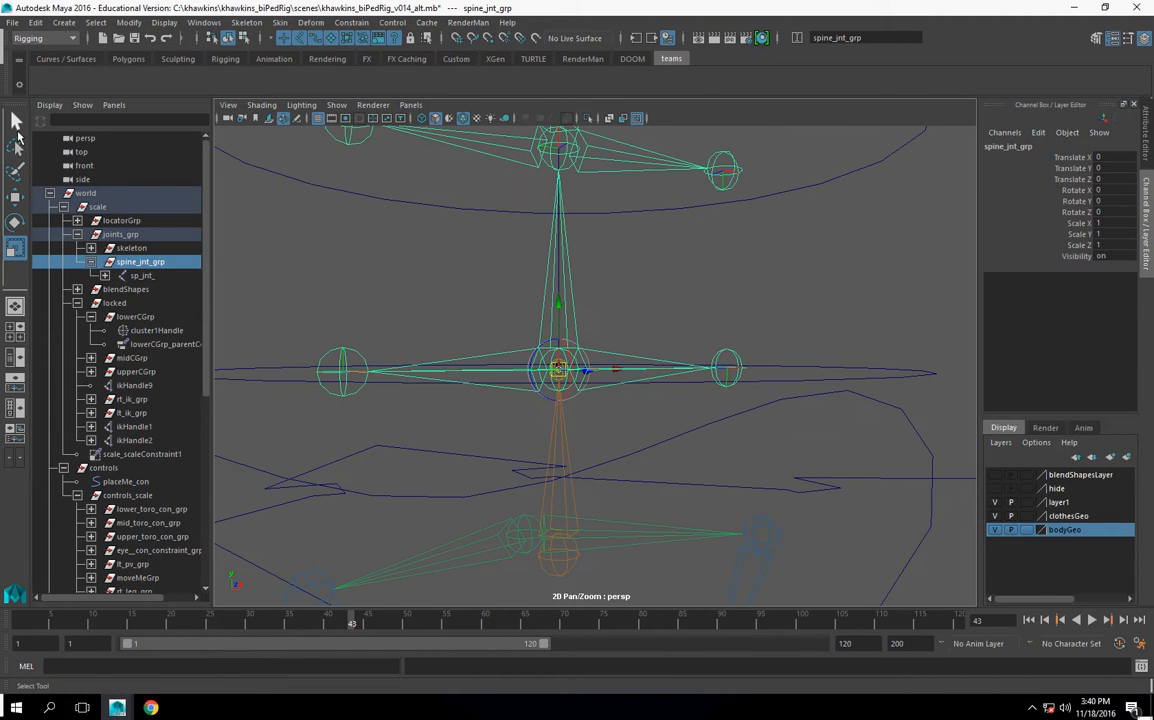
# Parent-constrain spine_jnt_grp to the COC_SP_jnt joint at the base of the spine.
pyautogui.click(16, 123)
pyautogui.keyDown('alt'); pyautogui.moveTo(393, 261); pyautogui.dragTo(690, 311, button='right'); pyautogui.keyUp('alt')
pyautogui.click(690, 311)
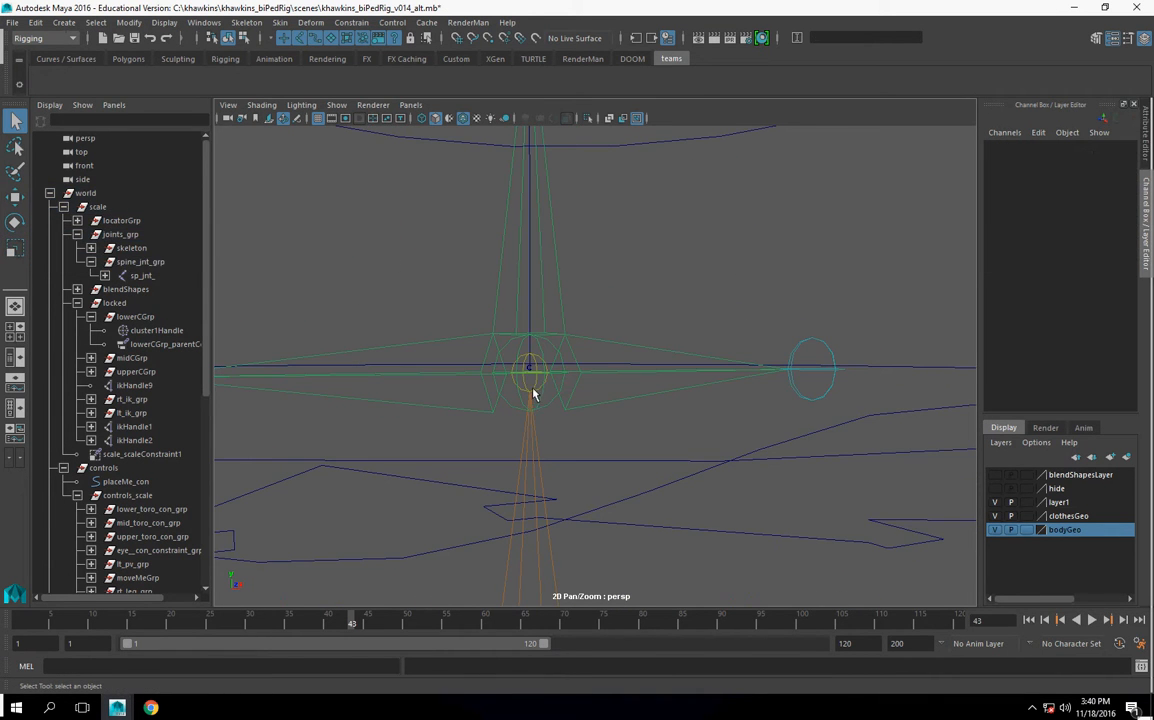
pyautogui.click(535, 393)
pyautogui.click(557, 384)
pyautogui.click(538, 393)
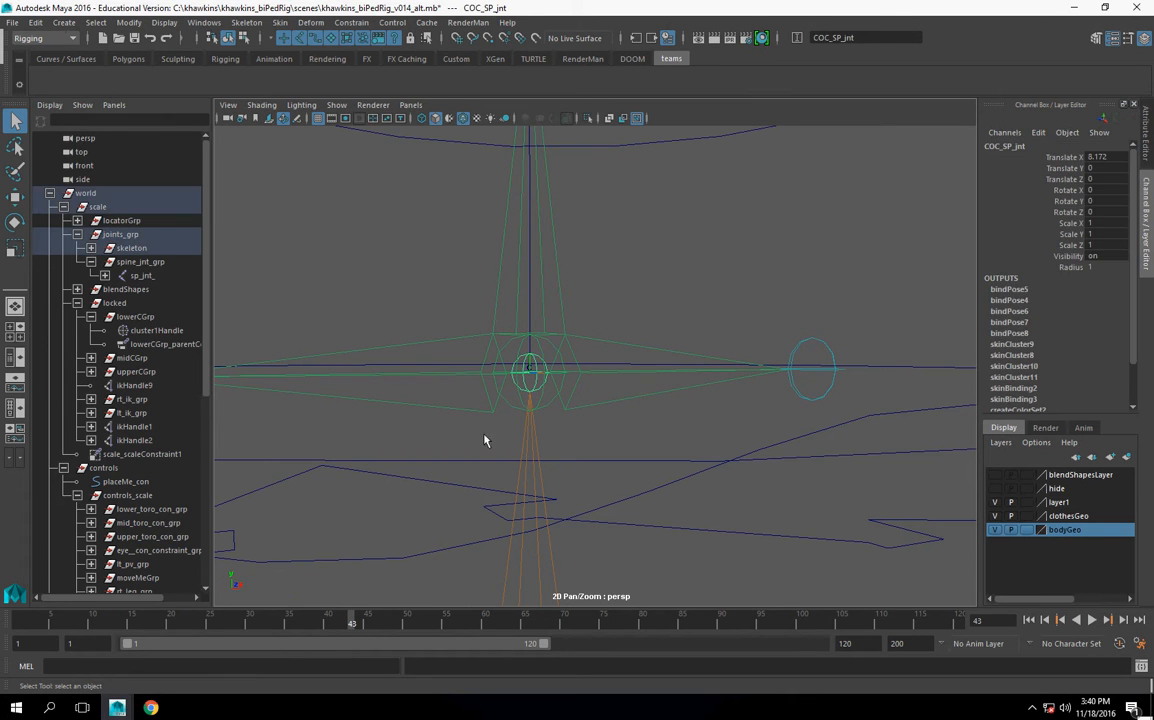
pyautogui.click(138, 262)
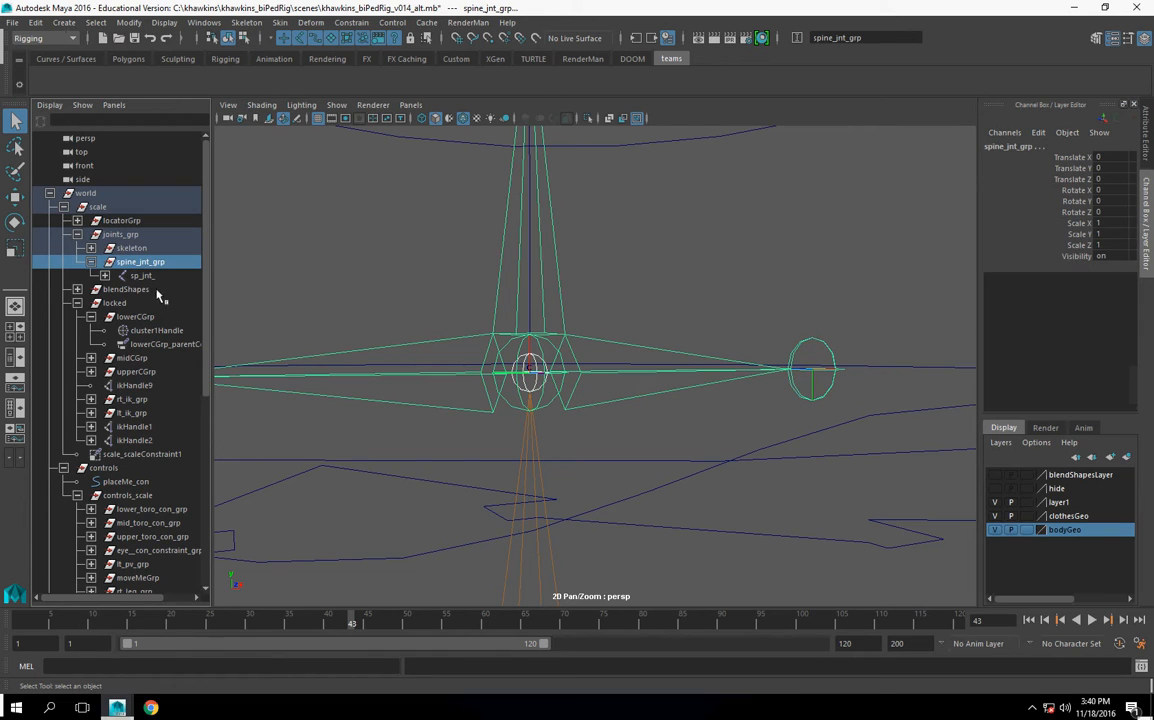
pyautogui.click(361, 24)
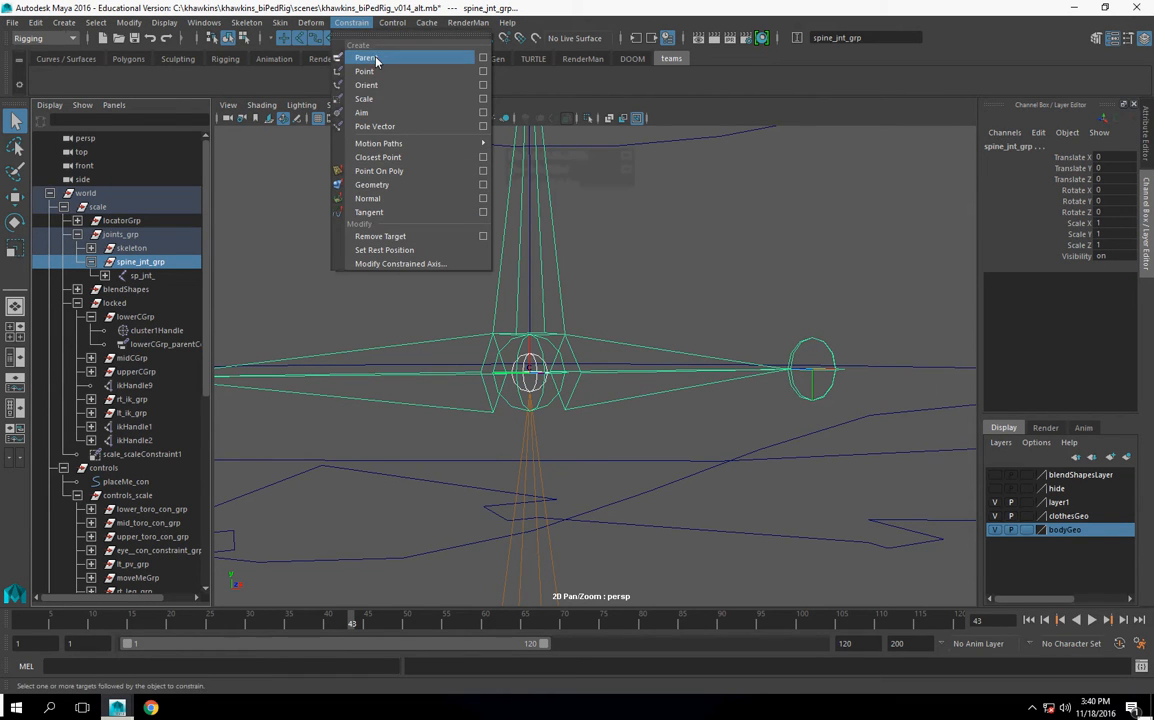
pyautogui.click(375, 63)
# Test the moveMe_con control by moving and rotating it, undoing each transform.
pyautogui.scroll(-6, 595, 300)
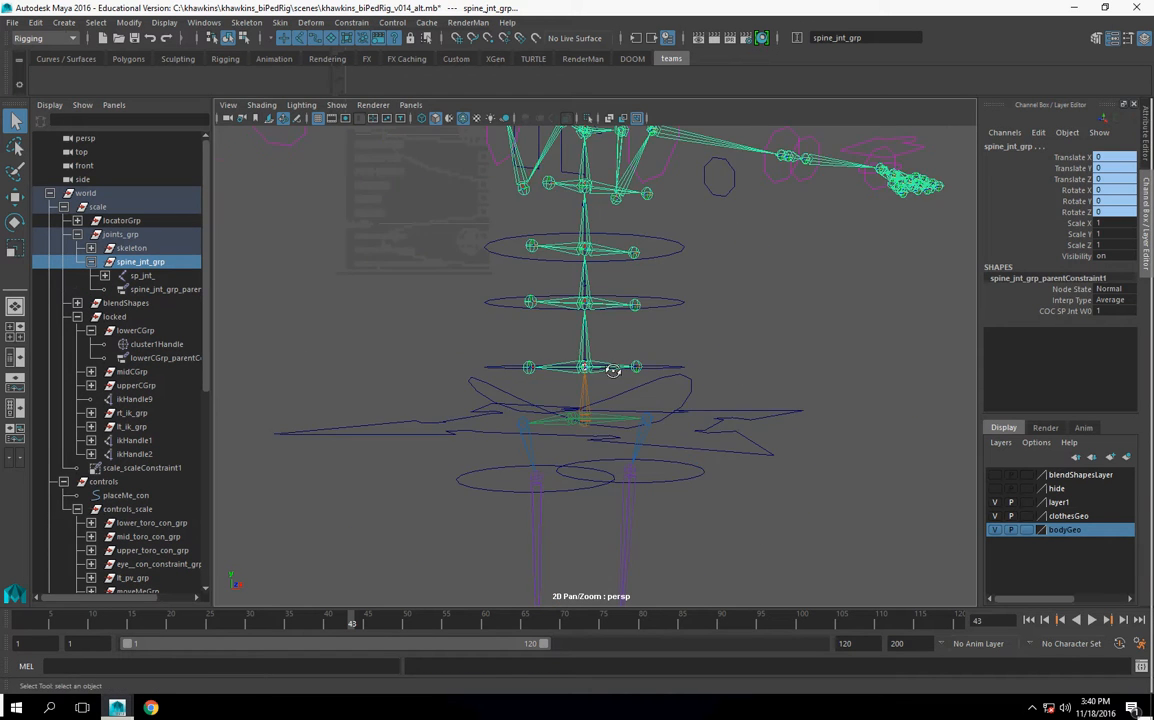
pyautogui.keyDown('alt'); pyautogui.moveTo(616, 371); pyautogui.dragTo(722, 440); pyautogui.keyUp('alt')
pyautogui.click(719, 436)
pyautogui.keyDown('alt'); pyautogui.moveTo(648, 490); pyautogui.dragTo(372, 436); pyautogui.keyUp('alt')
pyautogui.scroll(-4, 420, 386)
pyautogui.click(15, 196)
pyautogui.moveTo(592, 404); pyautogui.dragTo(632, 417)
pyautogui.hotkey('ctrl', 'z')
pyautogui.click(15, 221)
pyautogui.moveTo(572, 345); pyautogui.dragTo(578, 404)
pyautogui.hotkey('ctrl', 'z')
# Unparent sternum_jnt1 from the upper spine joint.
pyautogui.scroll(3, 577, 384)
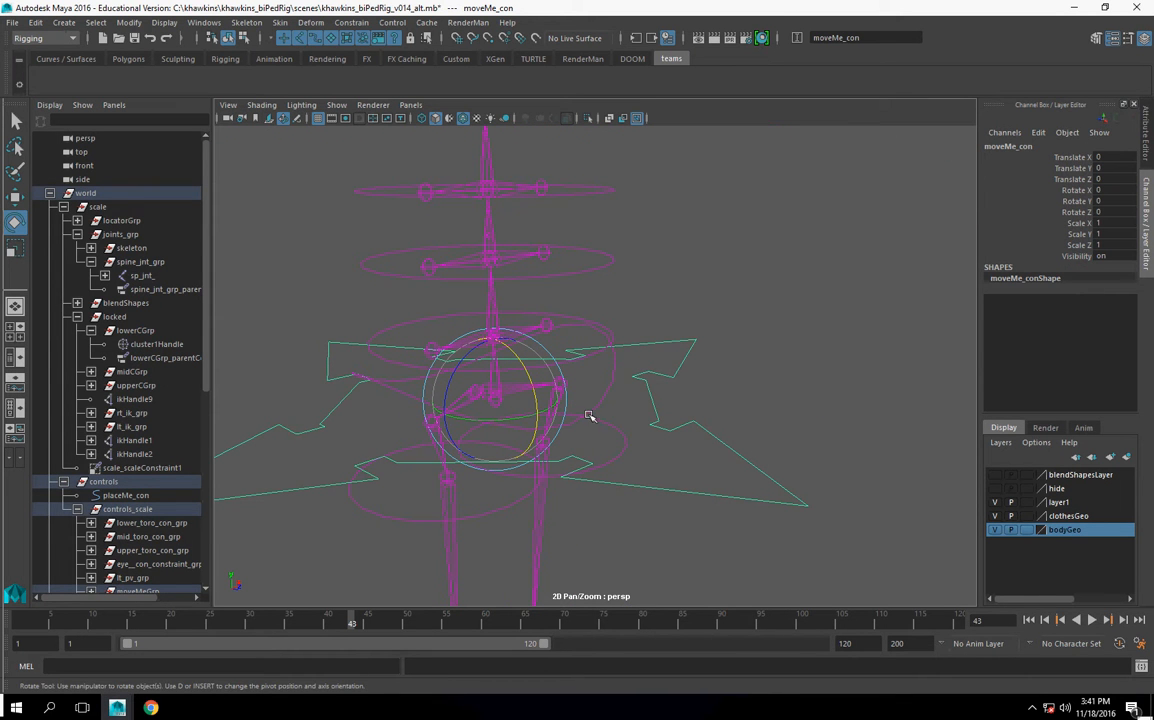
pyautogui.scroll(-5, 546, 353)
pyautogui.keyDown('alt'); pyautogui.moveTo(548, 356); pyautogui.dragTo(560, 388); pyautogui.keyUp('alt')
pyautogui.keyDown('alt'); pyautogui.moveTo(560, 388); pyautogui.dragTo(587, 513, button='middle'); pyautogui.keyUp('alt')
pyautogui.scroll(5, 590, 505)
pyautogui.keyDown('alt'); pyautogui.moveTo(598, 482); pyautogui.dragTo(572, 469); pyautogui.keyUp('alt')
pyautogui.scroll(5, 572, 469)
pyautogui.keyDown('alt'); pyautogui.moveTo(566, 458); pyautogui.dragTo(611, 545, button='middle'); pyautogui.keyUp('alt')
pyautogui.scroll(2, 622, 446)
pyautogui.scroll(-5, 608, 437)
pyautogui.keyDown('alt'); pyautogui.moveTo(606, 520); pyautogui.dragTo(595, 510); pyautogui.keyUp('alt')
pyautogui.scroll(5, 626, 443)
pyautogui.keyDown('alt'); pyautogui.moveTo(595, 510); pyautogui.dragTo(634, 415, button='middle'); pyautogui.keyUp('alt')
pyautogui.scroll(4, 625, 428)
pyautogui.click(537, 477)
pyautogui.keyDown('alt'); pyautogui.moveTo(609, 325); pyautogui.dragTo(604, 343); pyautogui.keyUp('alt')
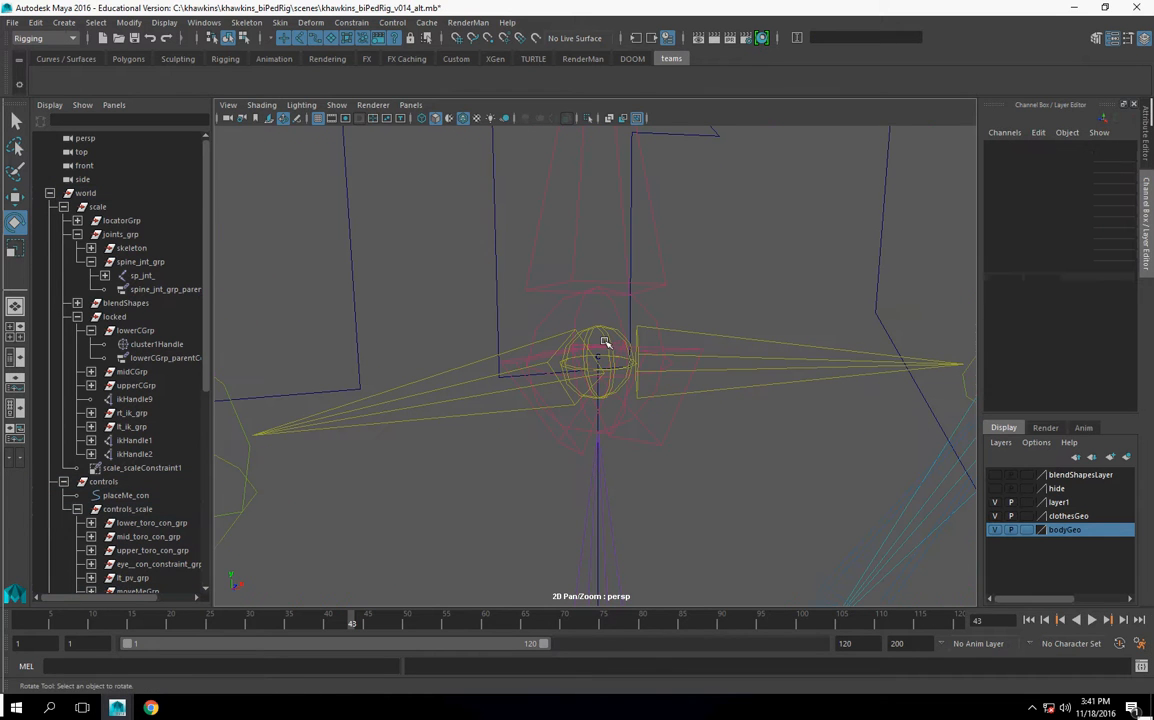
pyautogui.click(605, 340)
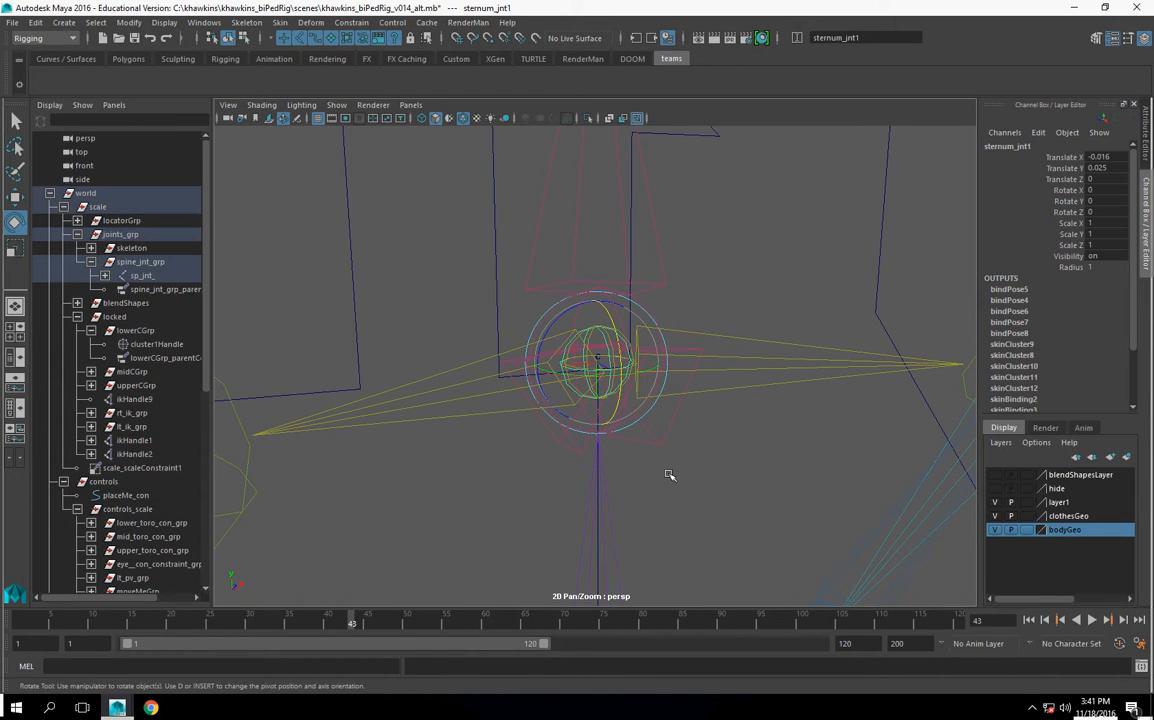
pyautogui.keyDown('alt'); pyautogui.moveTo(733, 507); pyautogui.dragTo(724, 505); pyautogui.keyUp('alt')
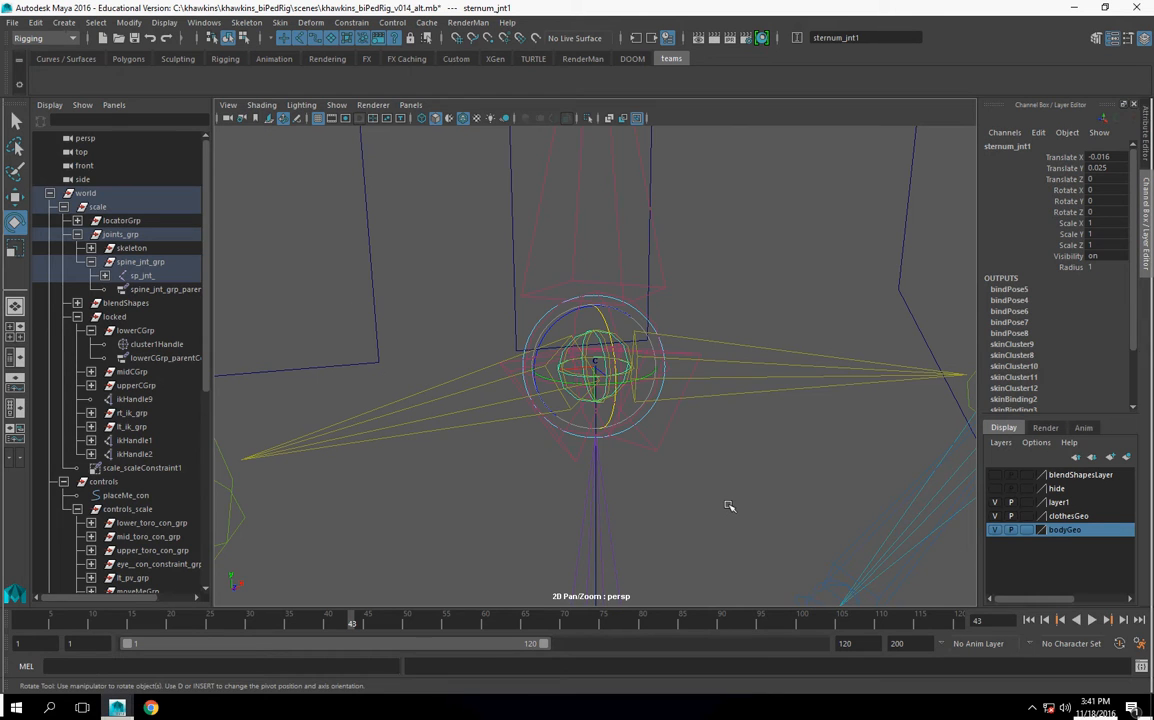
pyautogui.hotkey('shift', 'p')
pyautogui.click(798, 540)
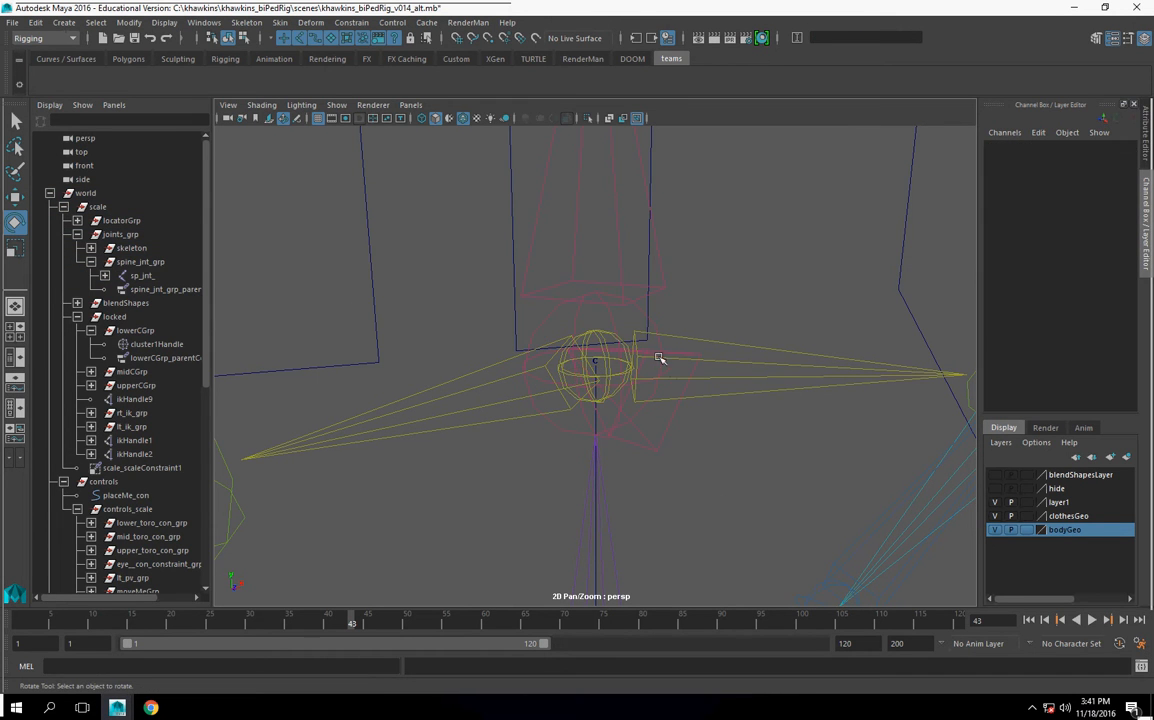
# Unparent sternum_jnt with its arm joints from the spine chain and hide it.
pyautogui.click(622, 340)
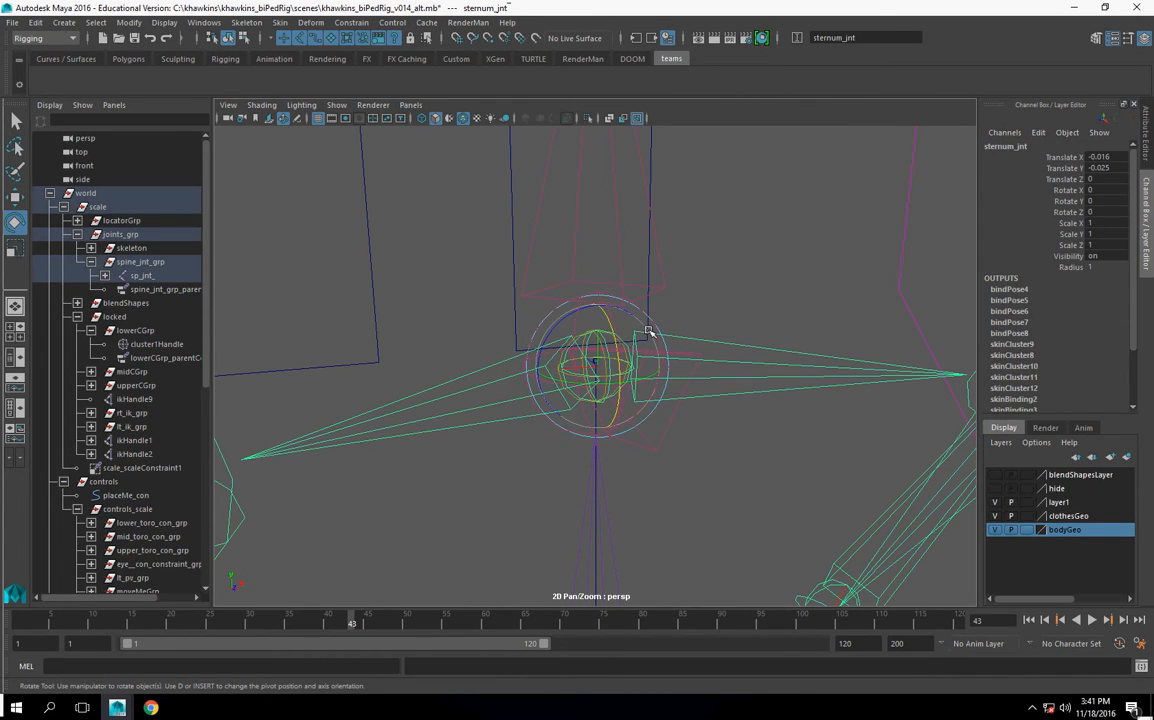
pyautogui.keyDown('alt'); pyautogui.moveTo(651, 347); pyautogui.dragTo(697, 435); pyautogui.keyUp('alt')
pyautogui.hotkey('shift', 'p')
pyautogui.keyDown('alt'); pyautogui.moveTo(703, 389); pyautogui.dragTo(697, 387); pyautogui.keyUp('alt')
pyautogui.hotkey('ctrl', 'h')
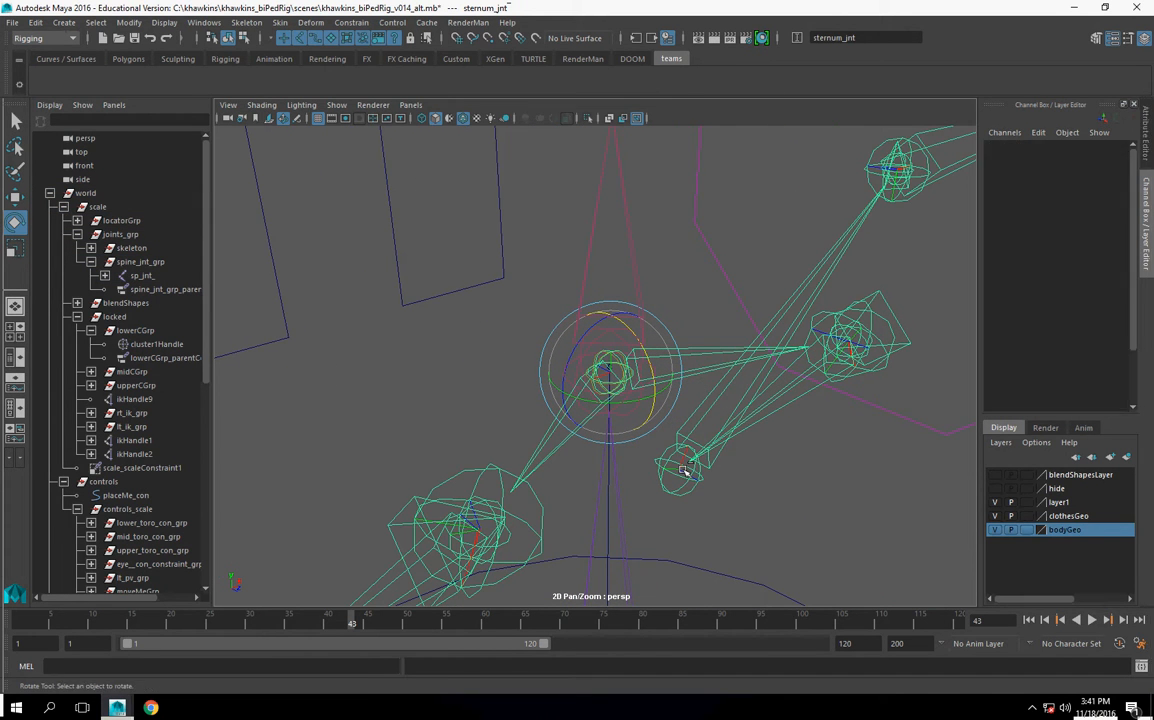
# Try to move sternum_jnt1 about 1.8 units along Z, away from the spine joint.
pyautogui.scroll(1, 664, 425)
pyautogui.click(637, 364)
pyautogui.scroll(-2, 676, 416)
pyautogui.keyDown('alt'); pyautogui.moveTo(682, 424); pyautogui.dragTo(556, 352); pyautogui.keyUp('alt')
pyautogui.click(16, 197)
pyautogui.keyDown('alt'); pyautogui.moveTo(732, 434); pyautogui.dragTo(684, 430); pyautogui.keyUp('alt')
pyautogui.hotkey('ctrl', 'z')
pyautogui.moveTo(682, 386); pyautogui.dragTo(745, 428)
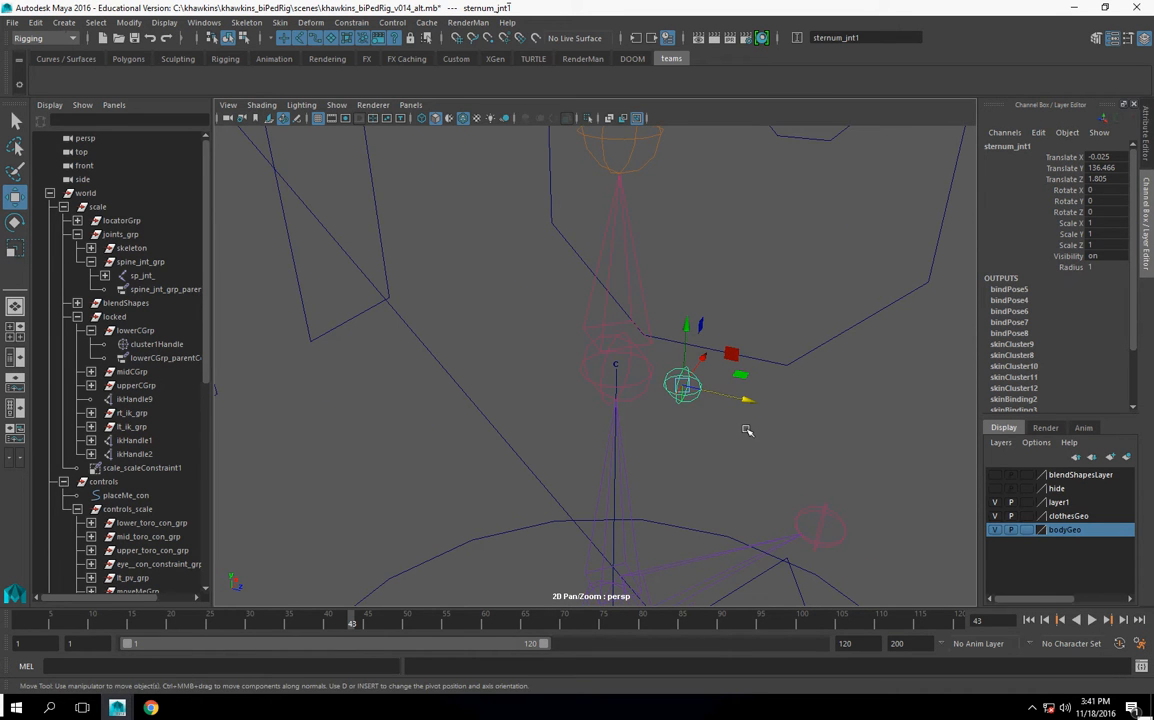
# Show the hidden objects, and undo both that and the sternum_jnt1 move.
pyautogui.click(164, 22)
pyautogui.moveTo(192, 126)
pyautogui.click(338, 182)
pyautogui.moveTo(627, 388)
pyautogui.keyDown('alt'); pyautogui.mouseDown()
pyautogui.moveTo(572, 391)
pyautogui.moveTo(632, 403)
pyautogui.mouseUp(); pyautogui.keyUp('alt')
pyautogui.keyDown('alt'); pyautogui.moveTo(632, 403); pyautogui.dragTo(701, 448, button='right'); pyautogui.keyUp('alt')
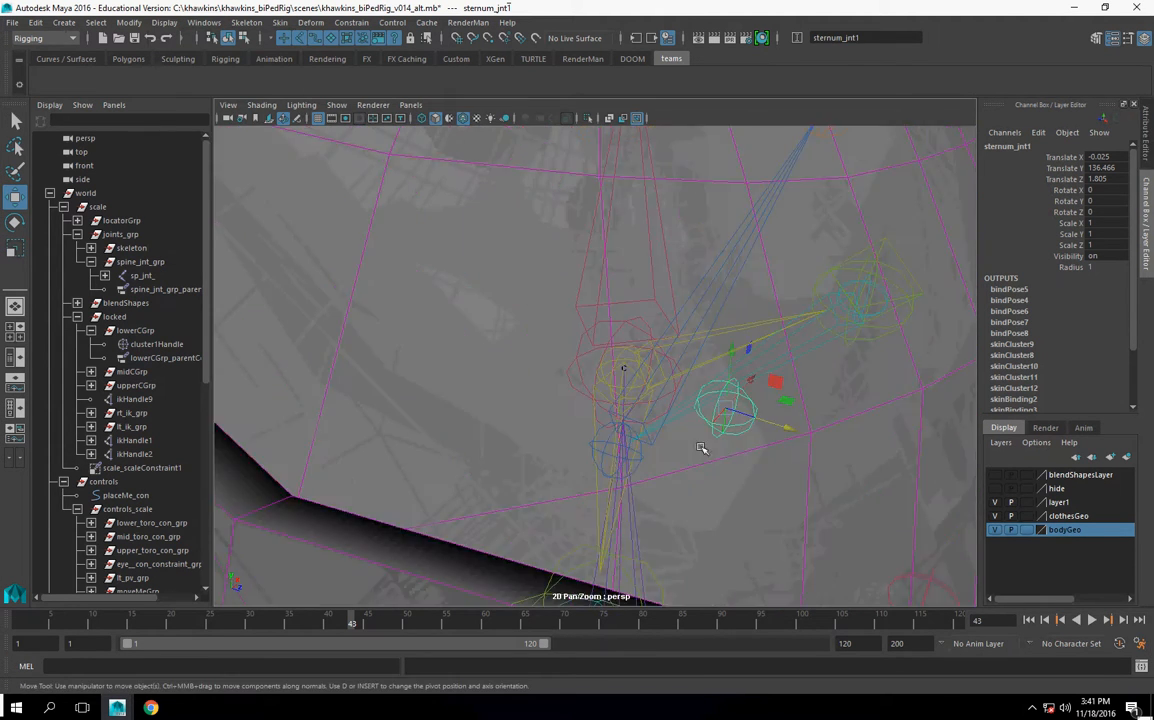
pyautogui.keyDown('alt'); pyautogui.moveTo(700, 440); pyautogui.dragTo(720, 459); pyautogui.keyUp('alt')
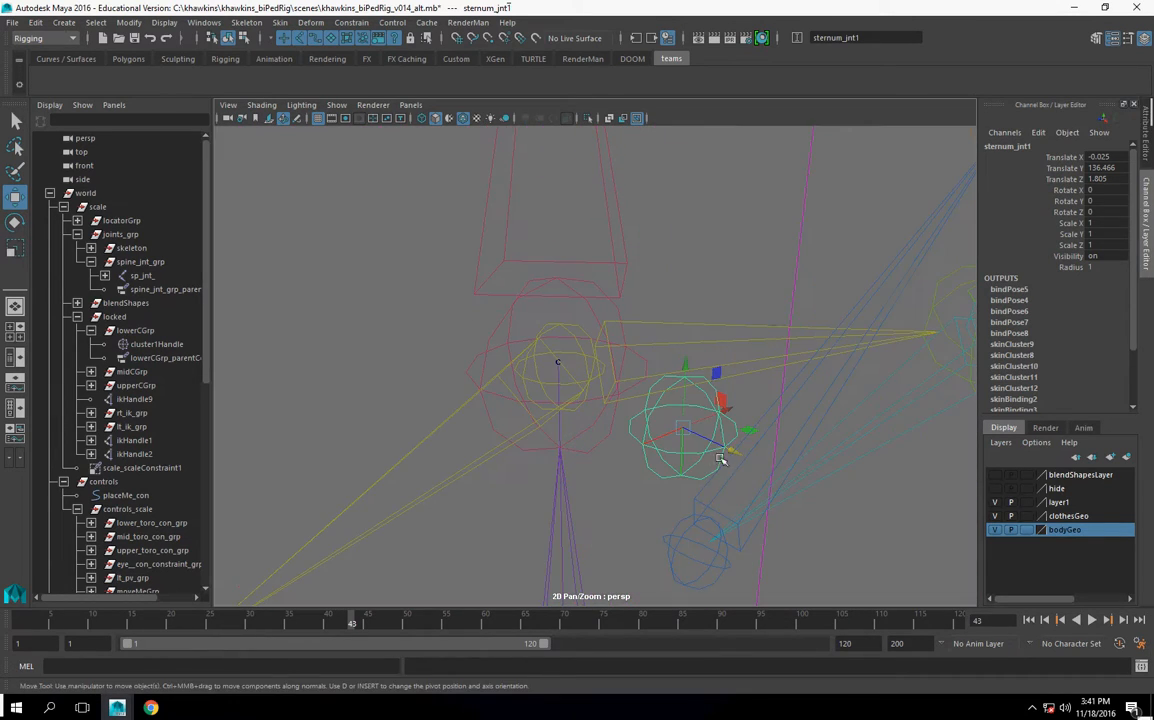
pyautogui.hotkey('ctrl', 'z')
pyautogui.hotkey('ctrl', 'z')
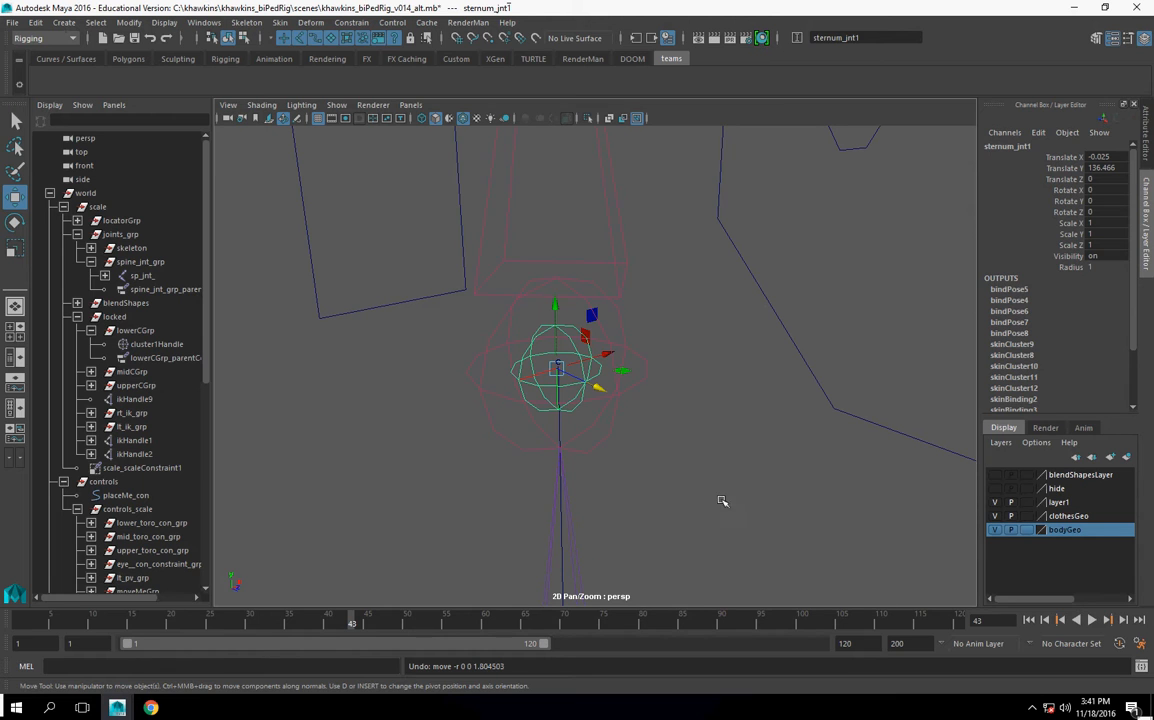
# Show all hidden objects in the scene again.
pyautogui.hotkey('shift', 'h')
pyautogui.click(164, 22)
pyautogui.moveTo(193, 88)
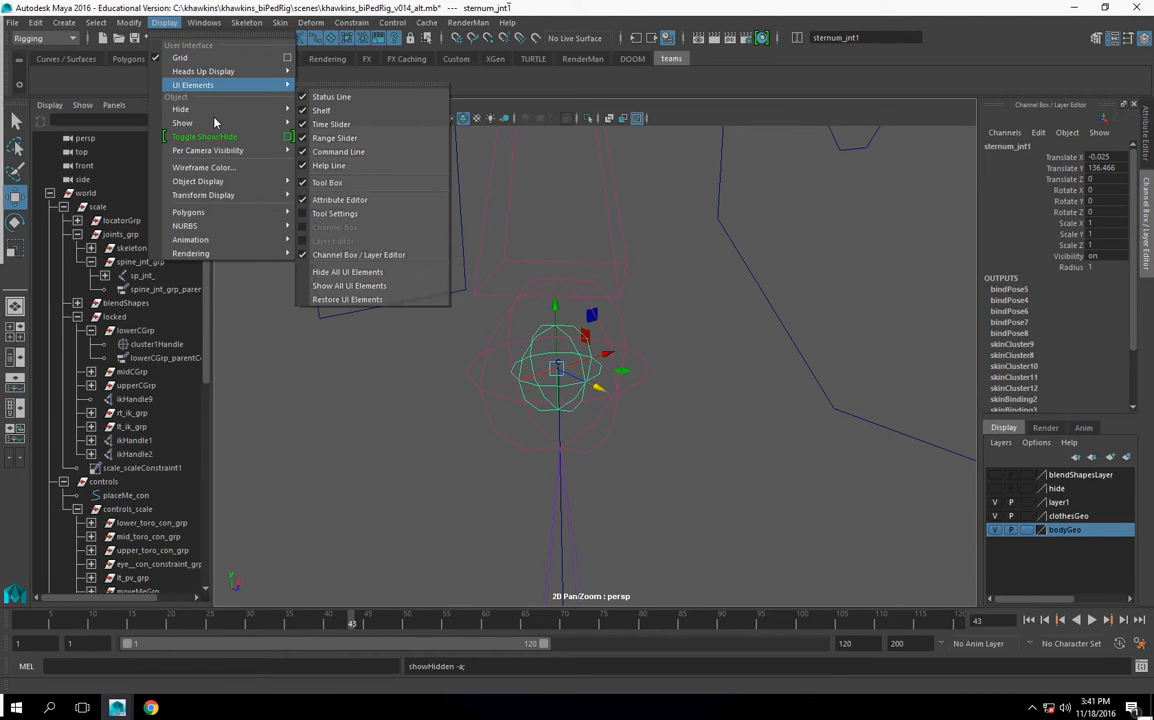
pyautogui.moveTo(205, 122)
pyautogui.click(327, 171)
# Parent sternum_jnt under sternum_jnt1.
pyautogui.keyDown('alt'); pyautogui.moveTo(685, 511); pyautogui.dragTo(572, 438, button='right'); pyautogui.keyUp('alt')
pyautogui.keyDown('alt'); pyautogui.moveTo(572, 438); pyautogui.dragTo(560, 335); pyautogui.keyUp('alt')
pyautogui.scroll(3, 602, 391)
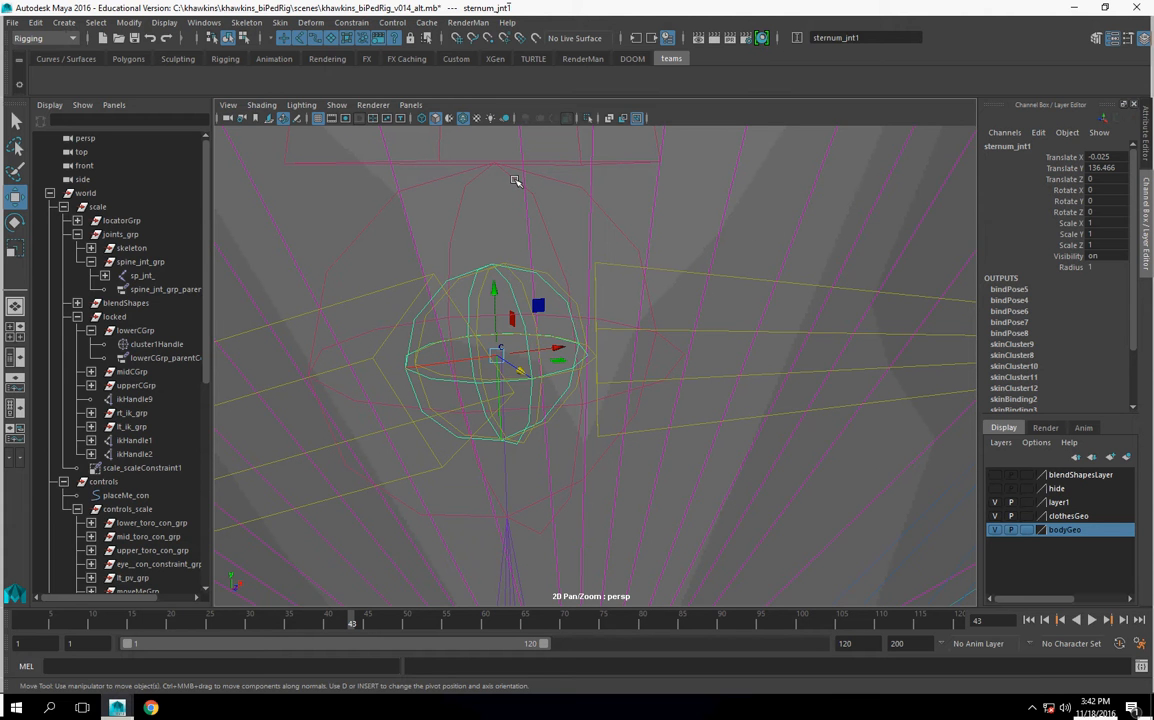
pyautogui.keyDown('alt'); pyautogui.moveTo(514, 257); pyautogui.dragTo(474, 273); pyautogui.keyUp('alt')
pyautogui.keyDown('shift'); pyautogui.click(455, 262); pyautogui.keyUp('shift')
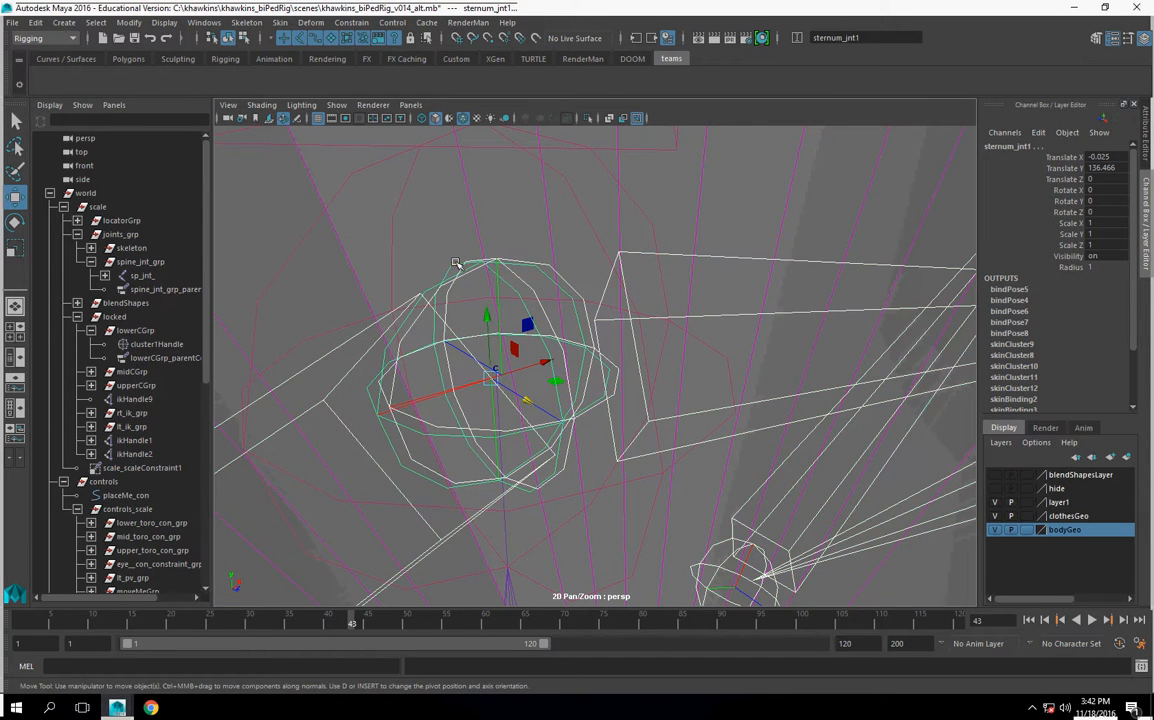
pyautogui.press('p')
pyautogui.scroll(-2, 485, 260)
pyautogui.scroll(-1, 487, 263)
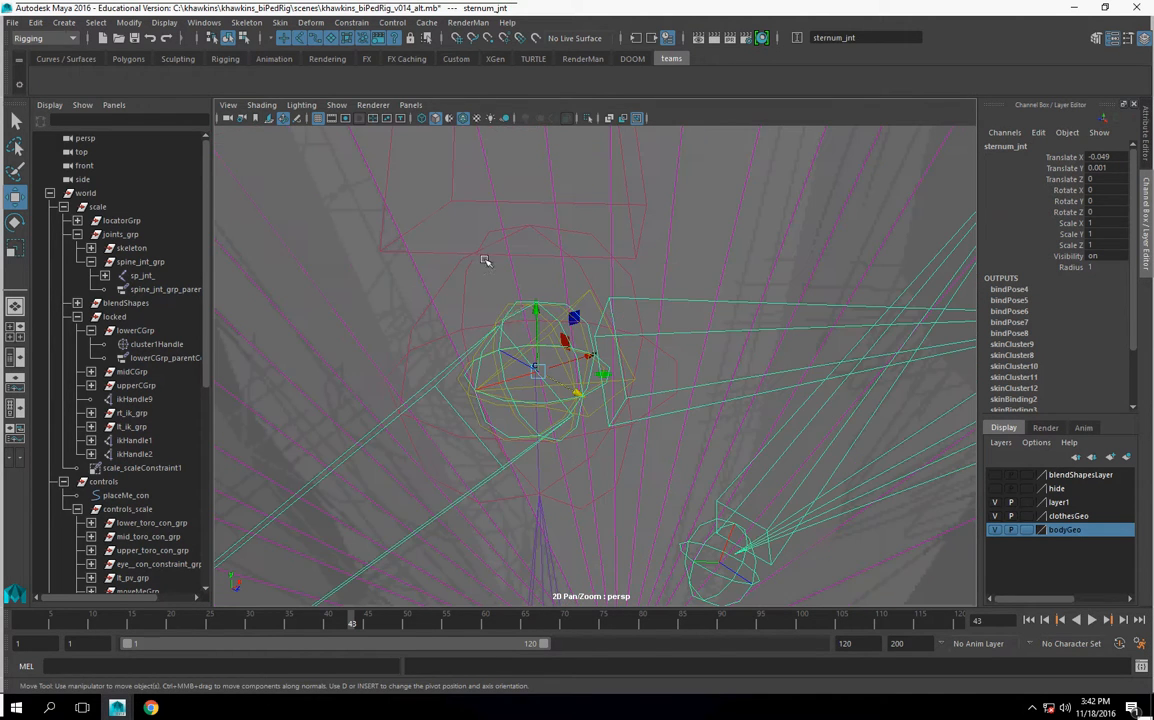
# Group sternum_jnt1 with its arm joints and name the group arms_jnt_grp.
pyautogui.click(508, 308)
pyautogui.scroll(-8, 574, 361)
pyautogui.scroll(5, 594, 394)
pyautogui.scroll(-8, 616, 392)
pyautogui.scroll(8, 610, 394)
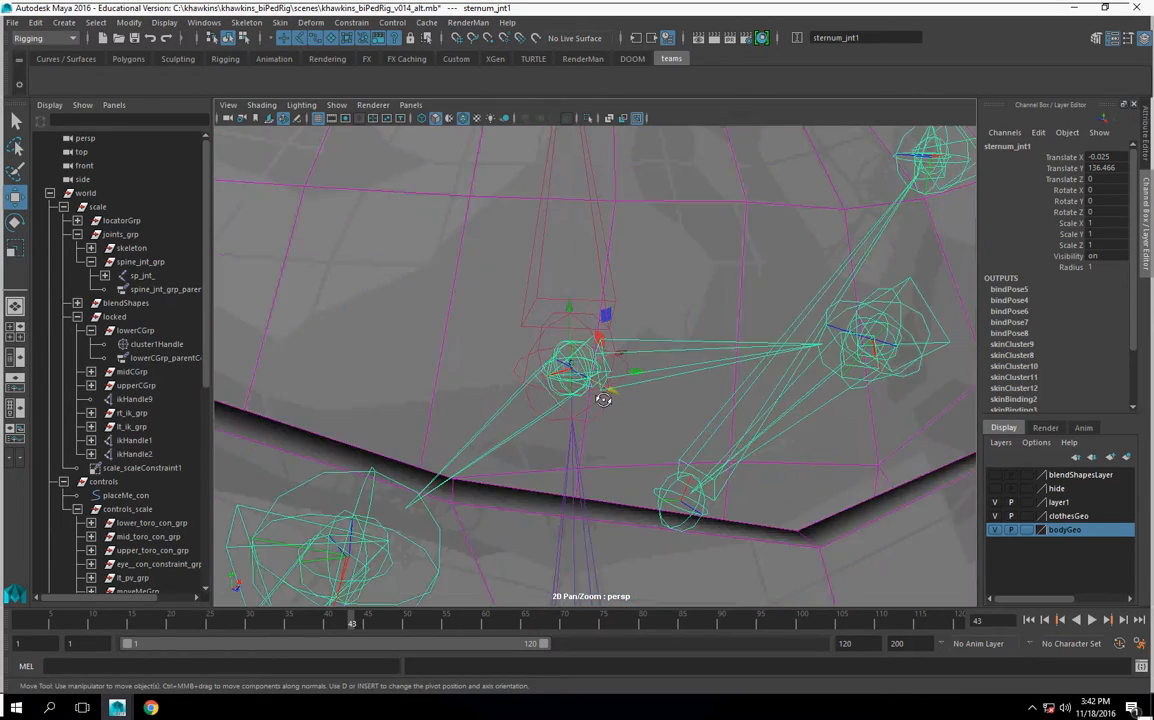
pyautogui.keyDown('alt'); pyautogui.moveTo(604, 402); pyautogui.dragTo(599, 392); pyautogui.keyUp('alt')
pyautogui.hotkey('ctrl', 'g')
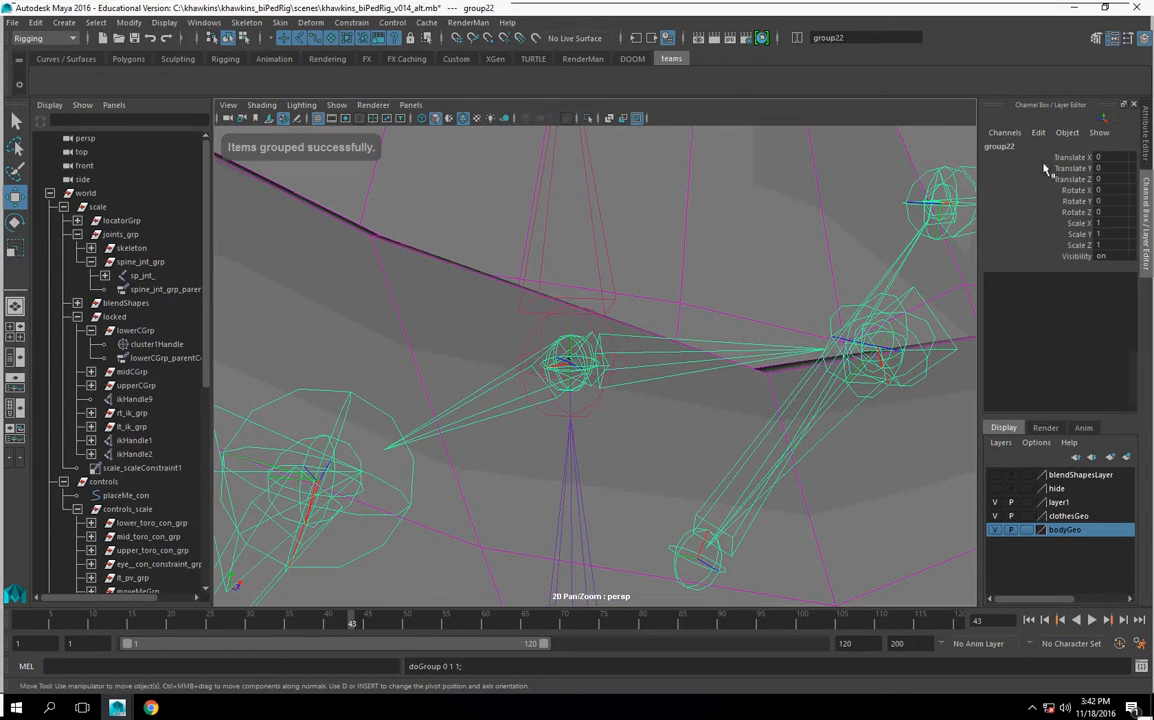
pyautogui.doubleClick(1015, 148)
pyautogui.write('arms_c')
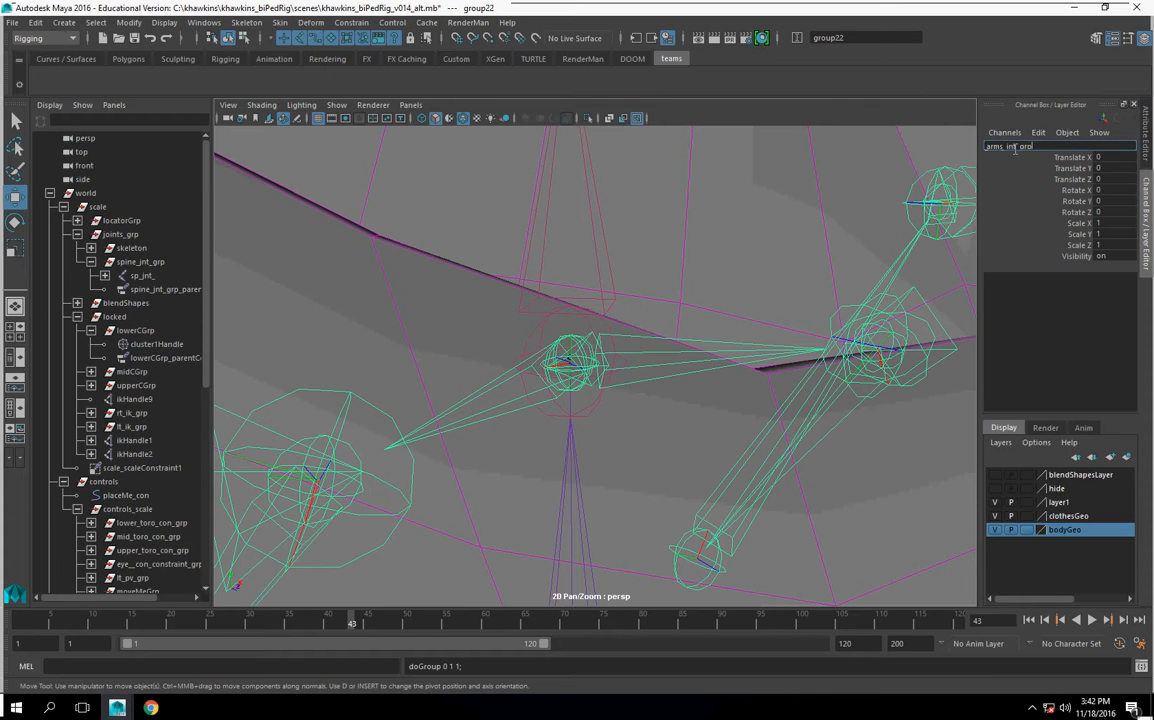
pyautogui.write('nt_grp')
pyautogui.press('Return')
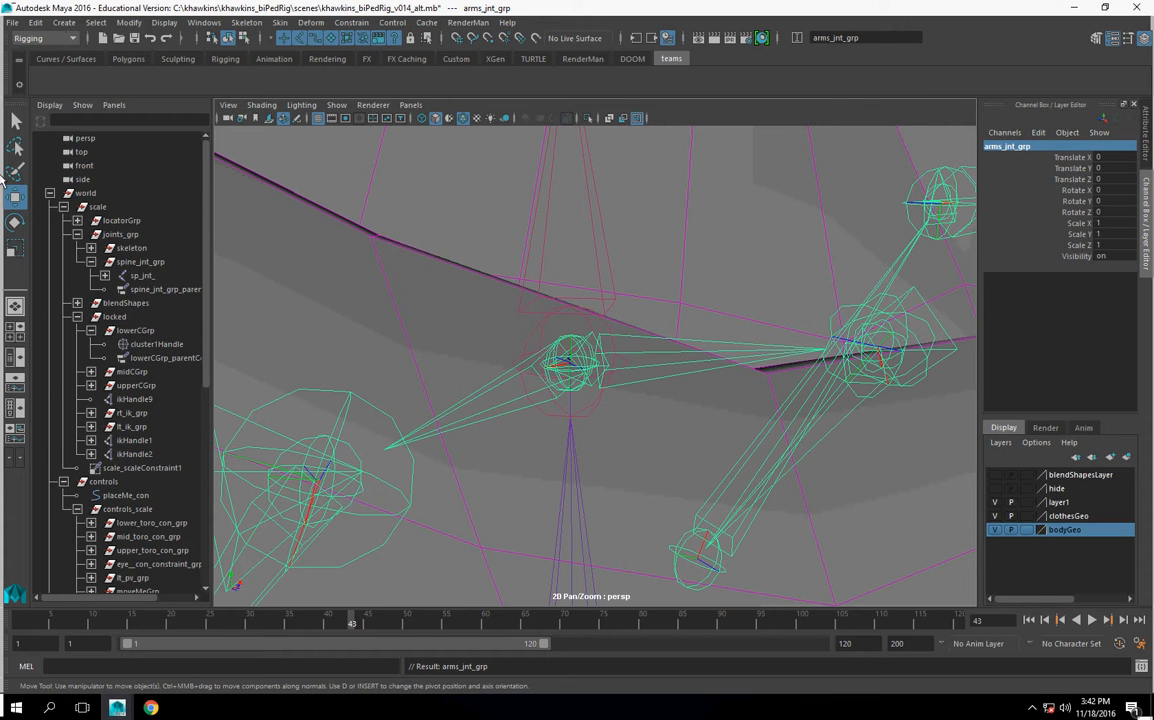
# Center the pivot of arms_jnt_grp.
pyautogui.click(129, 22)
pyautogui.click(189, 113)
pyautogui.scroll(-5, 637, 365)
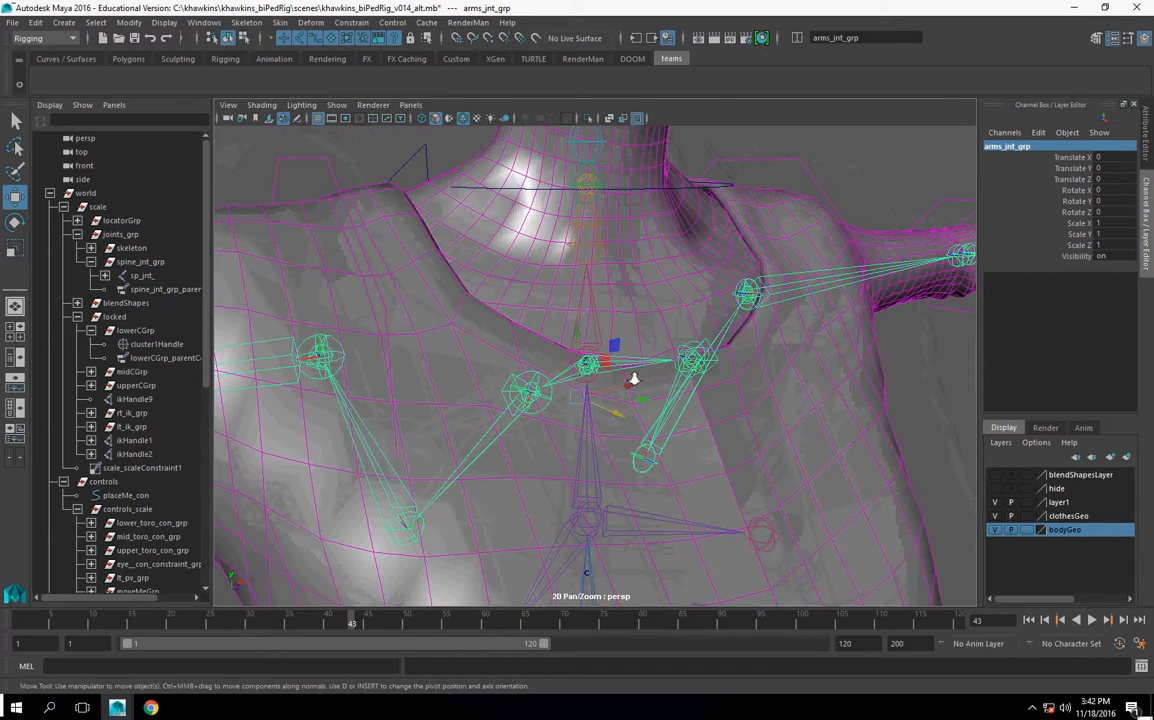
pyautogui.scroll(4, 639, 374)
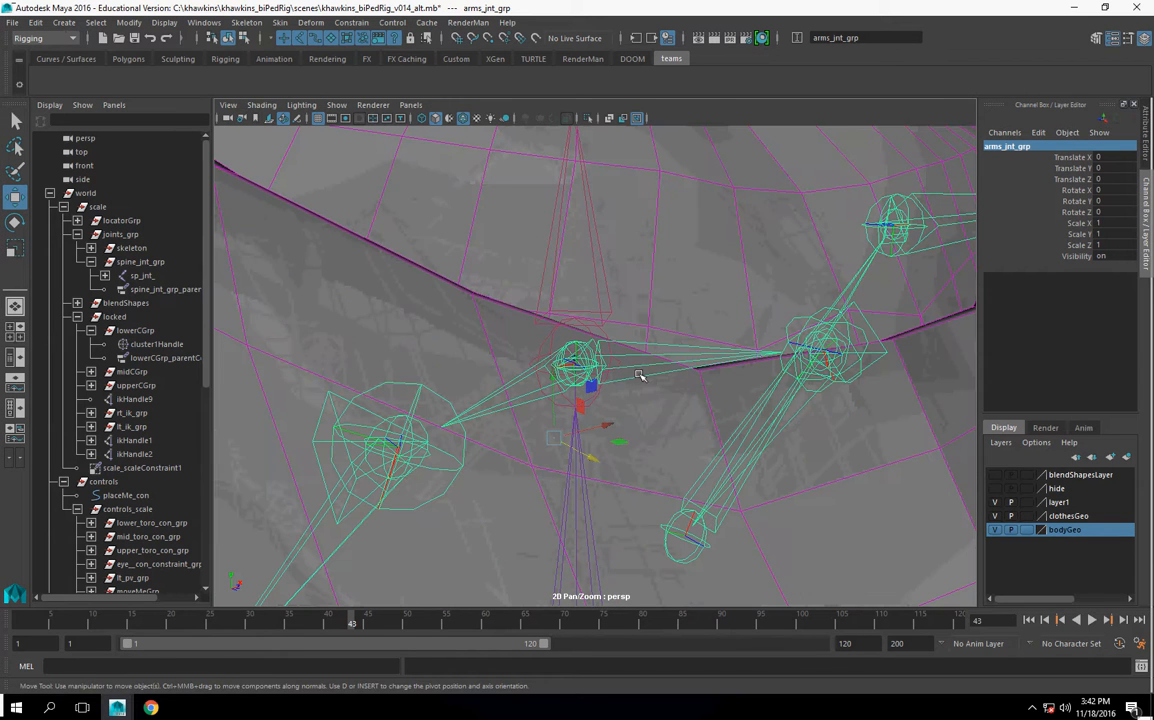
# Hide polygons in the viewport and snap the pivot of arms_jnt_grp to the sternum joint.
pyautogui.click(336, 105)
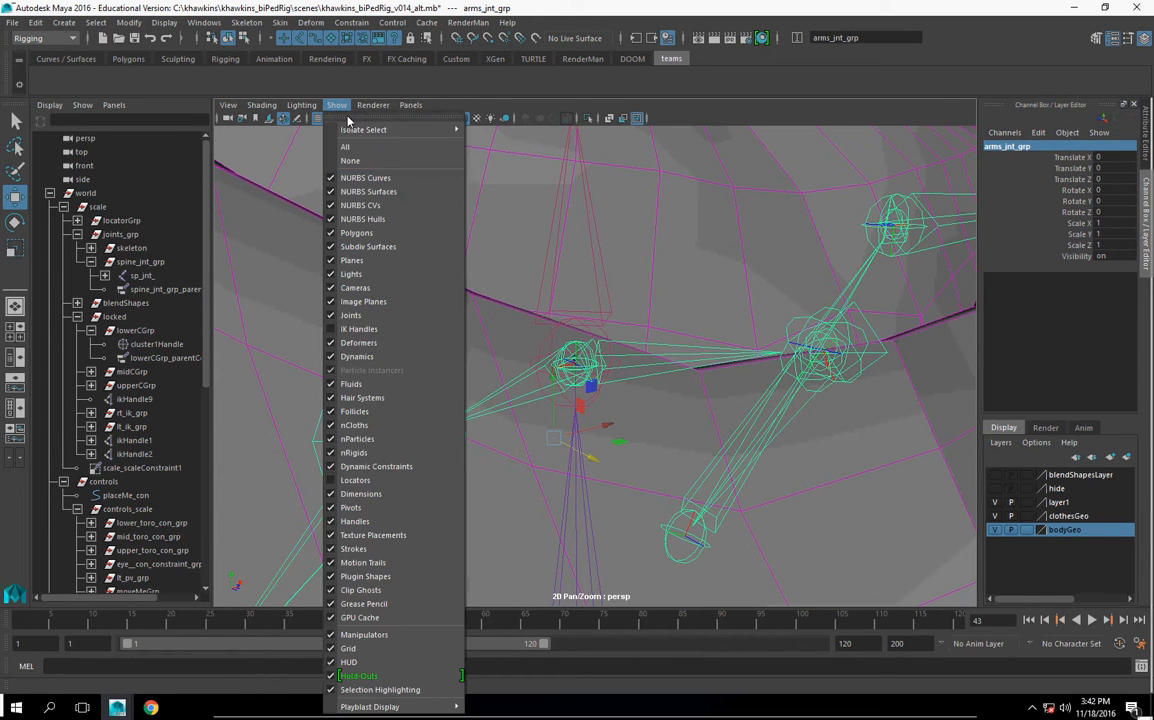
pyautogui.click(357, 232)
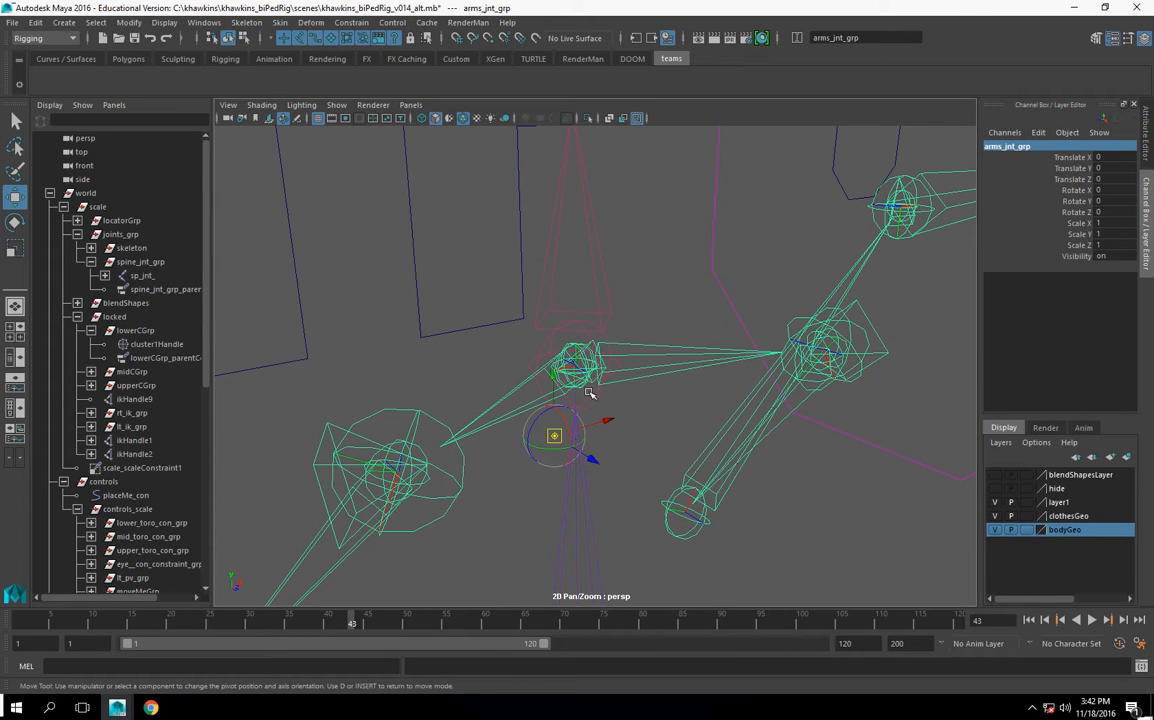
pyautogui.press('v')
pyautogui.moveTo(554, 436); pyautogui.dragTo(575, 364)
pyautogui.keyDown('alt'); pyautogui.moveTo(600, 444); pyautogui.dragTo(528, 441); pyautogui.keyUp('alt')
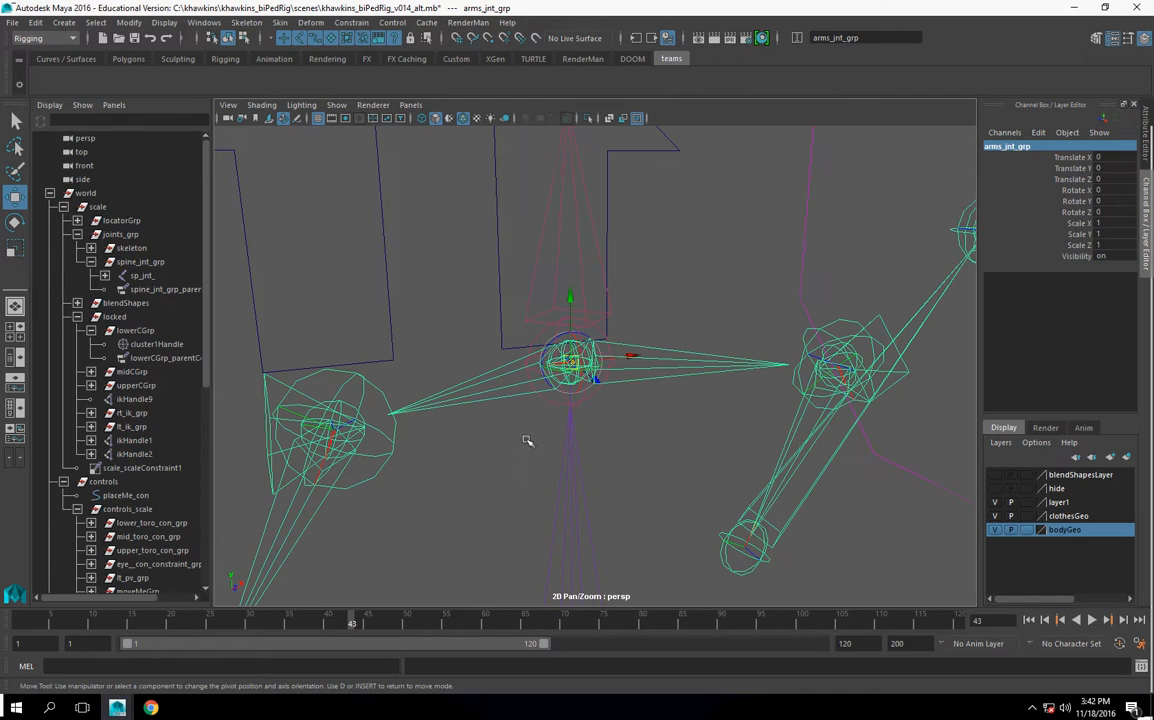
pyautogui.scroll(-9, 82, 460)
pyautogui.scroll(9, 90, 445)
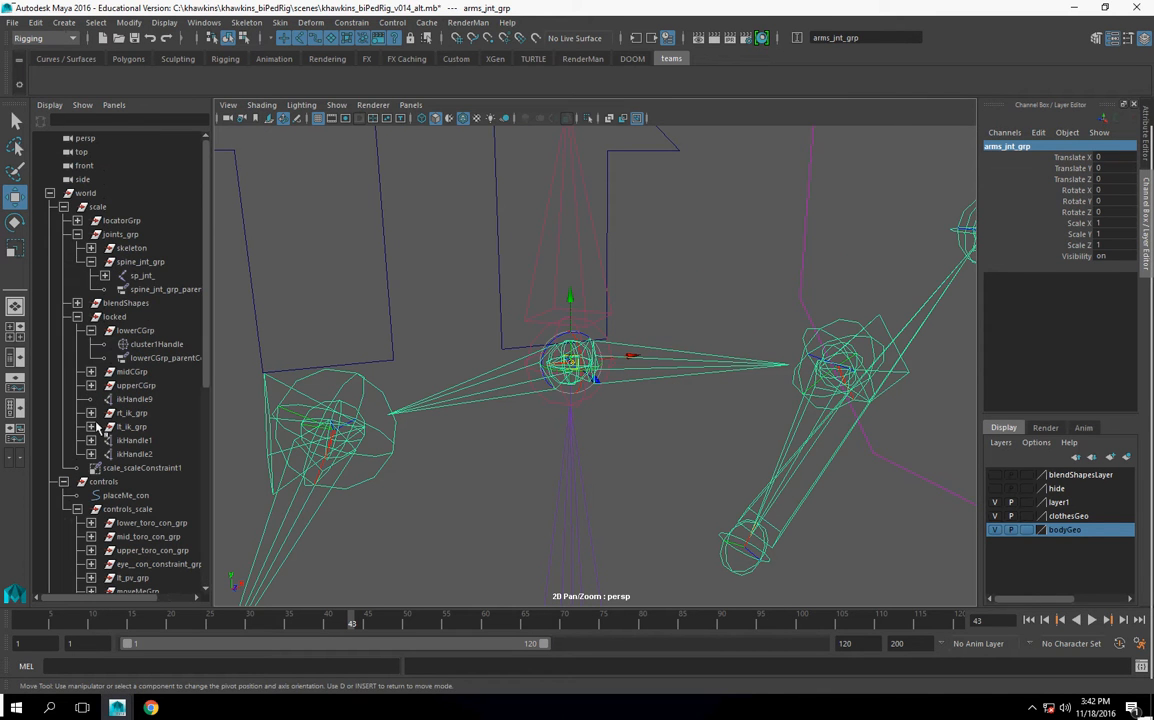
# Parent arms_jnt_grp under the skeleton group and expand that group in the hierarchy.
pyautogui.click(131, 248)
pyautogui.press('Down')
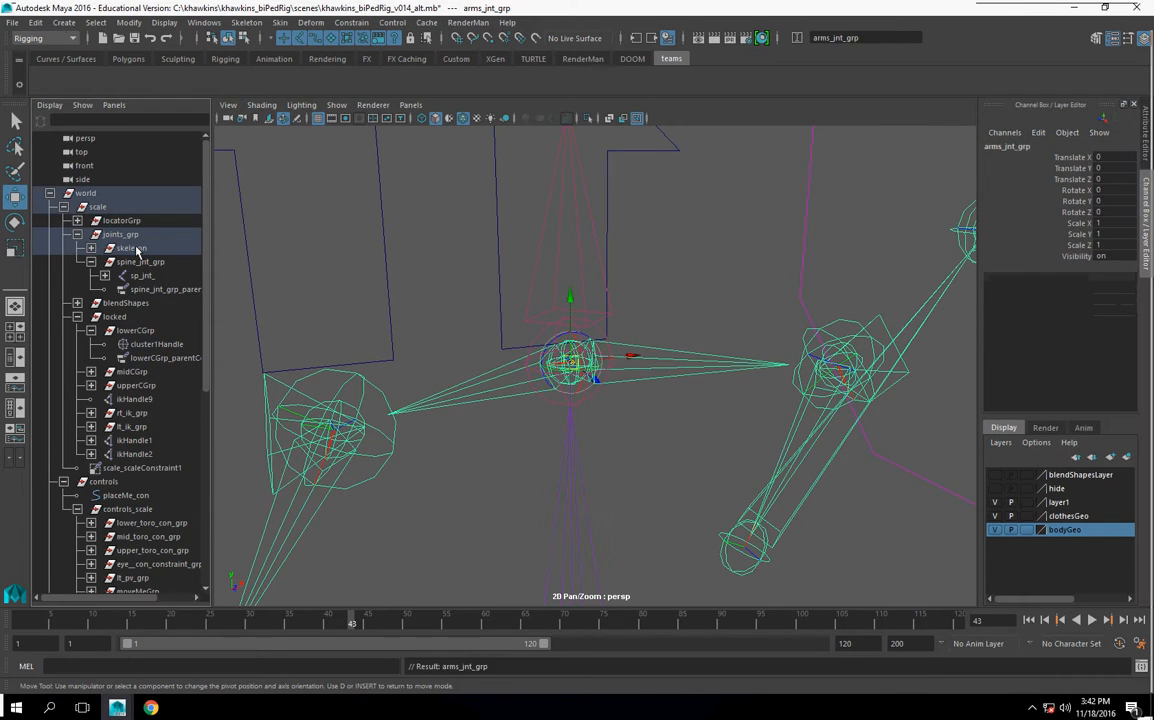
pyautogui.click(91, 248)
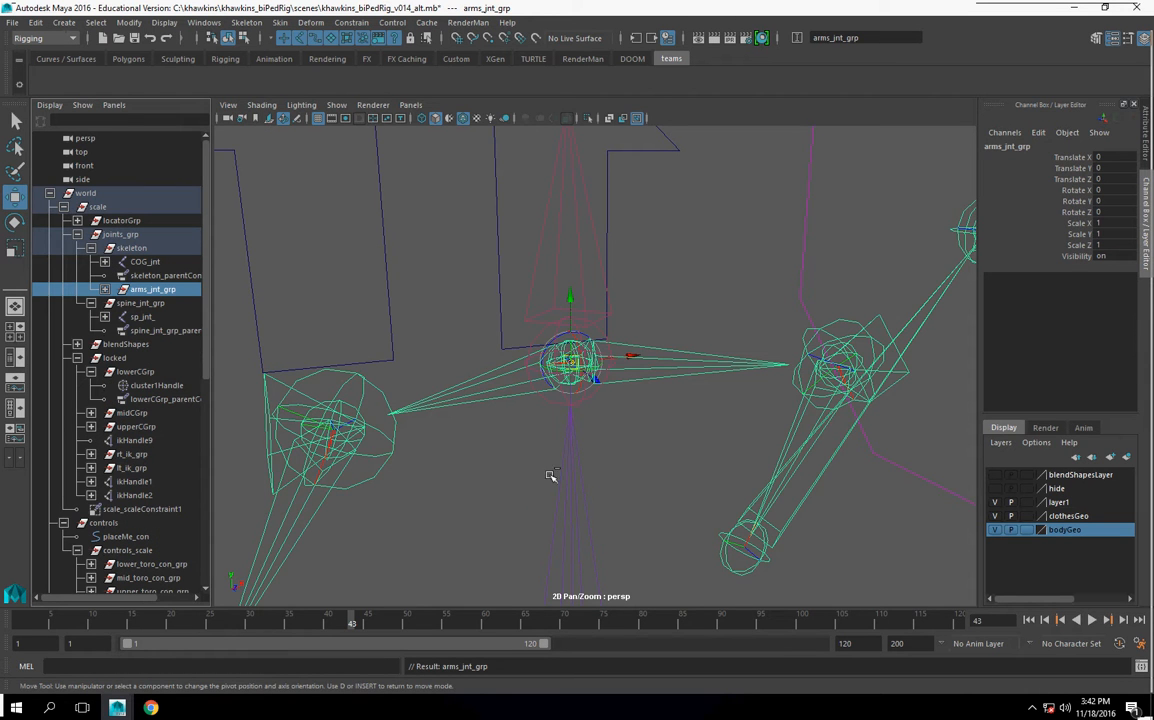
# Parent-constrain arms_jnt_grp to the spine joint sp_jnt_4 at the sternum.
pyautogui.scroll(5, 553, 476)
pyautogui.keyDown('alt'); pyautogui.moveTo(567, 471); pyautogui.dragTo(580, 466); pyautogui.keyUp('alt')
pyautogui.scroll(2, 600, 467)
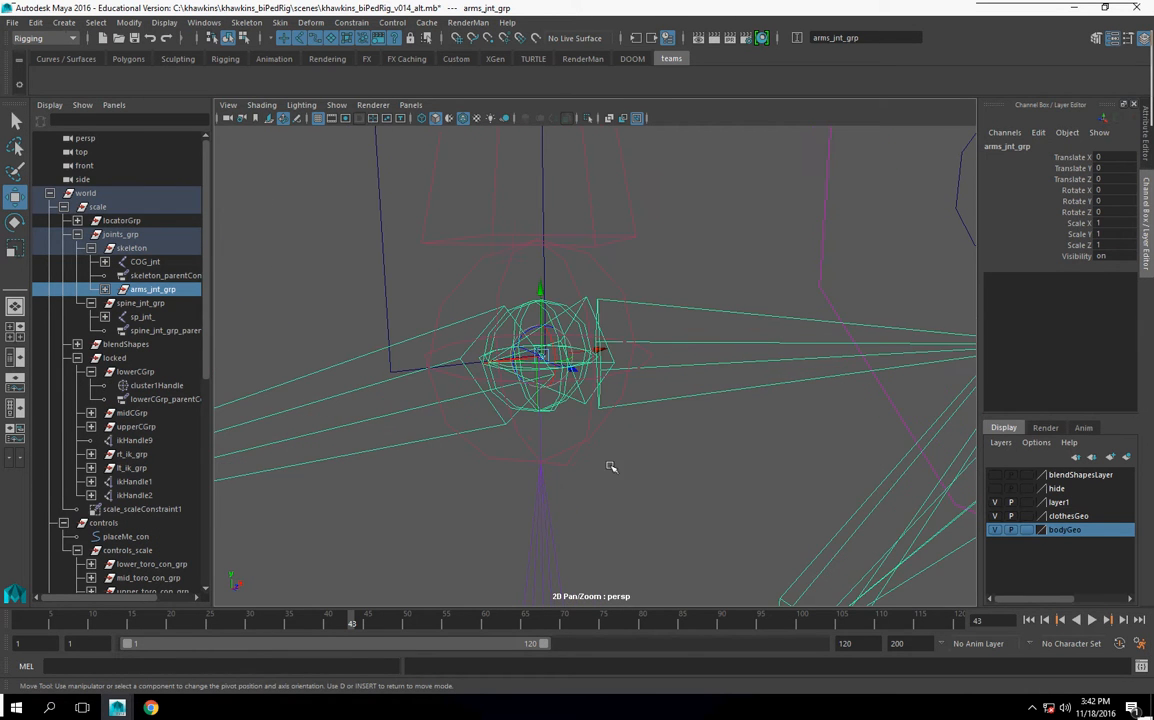
pyautogui.click(606, 278)
pyautogui.click(572, 269)
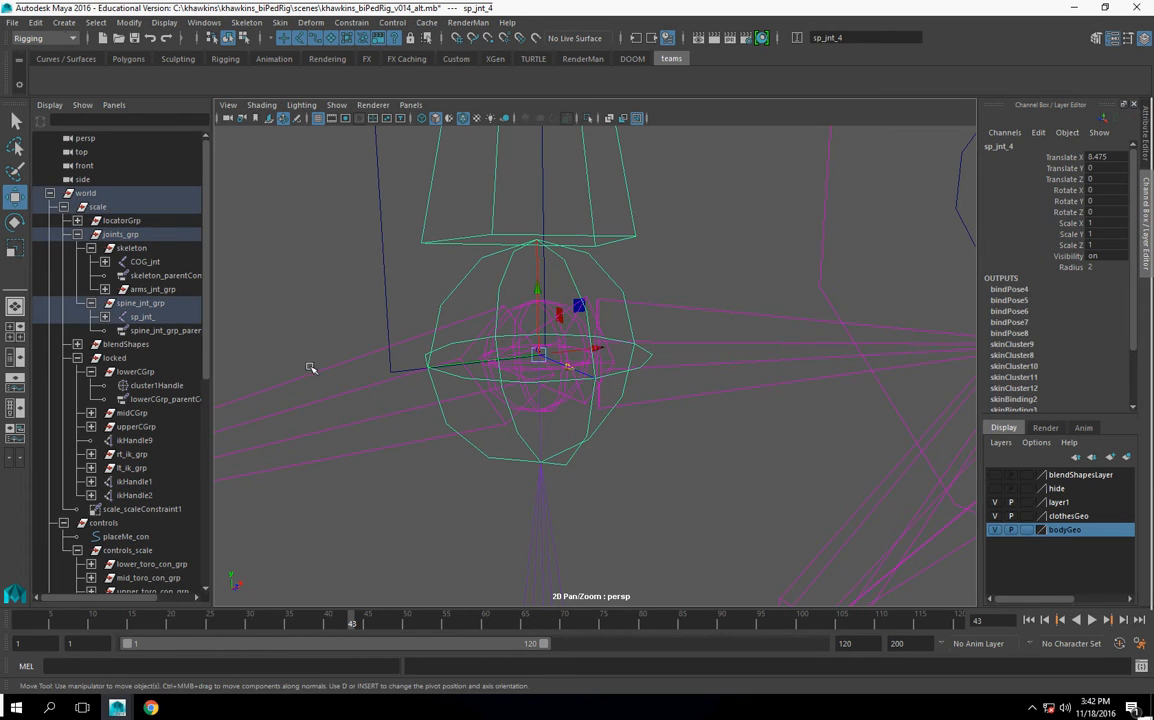
pyautogui.click(150, 289)
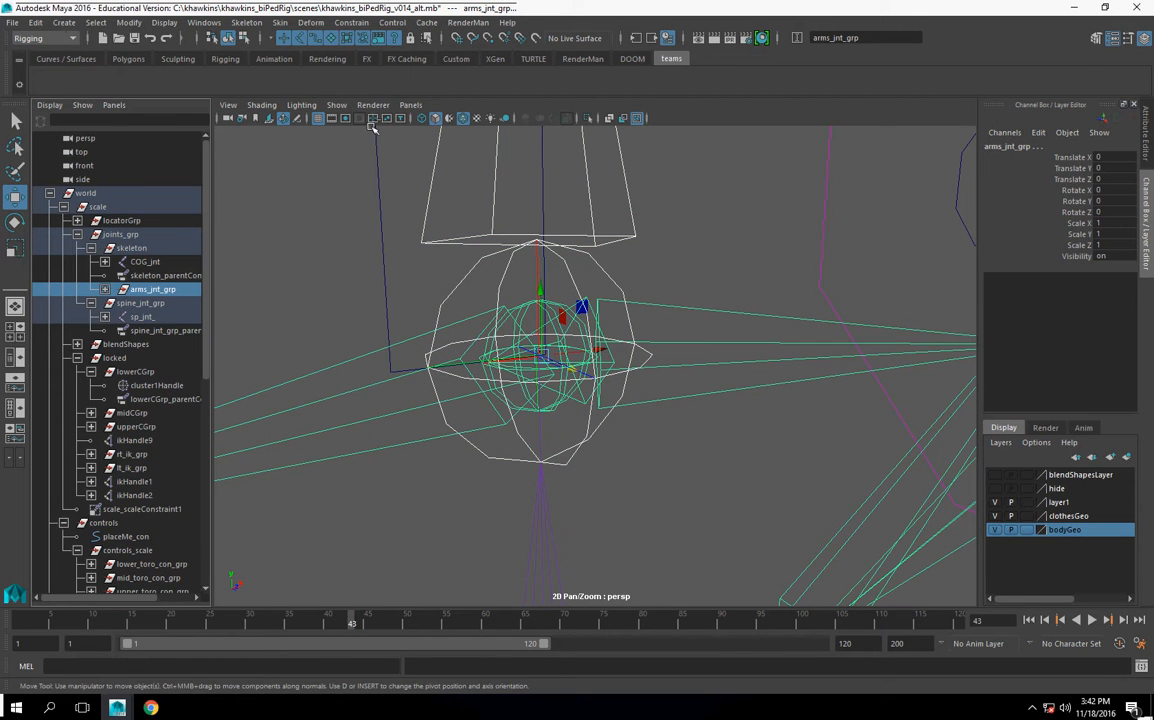
pyautogui.click(351, 22)
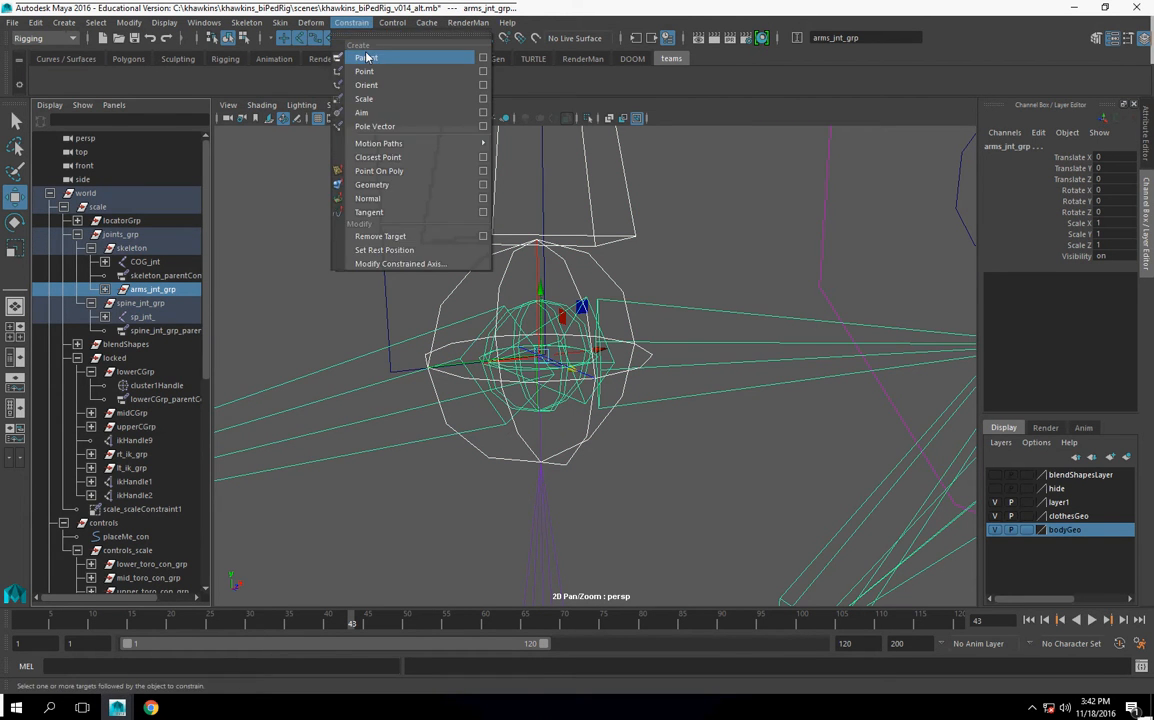
pyautogui.click(367, 58)
# Select head_jnt at the top of the neck and unparent it from the neck chain.
pyautogui.scroll(-10, 616, 306)
pyautogui.keyDown('alt'); pyautogui.moveTo(613, 353); pyautogui.dragTo(617, 410); pyautogui.keyUp('alt')
pyautogui.scroll(6, 617, 410)
pyautogui.keyDown('alt'); pyautogui.moveTo(569, 286); pyautogui.dragTo(564, 420, button='middle'); pyautogui.keyUp('alt')
pyautogui.scroll(5, 568, 400)
pyautogui.keyDown('alt'); pyautogui.moveTo(572, 376); pyautogui.dragTo(700, 376); pyautogui.keyUp('alt')
pyautogui.keyDown('alt'); pyautogui.moveTo(700, 376); pyautogui.dragTo(684, 488, button='middle'); pyautogui.keyUp('alt')
pyautogui.scroll(4, 684, 488)
pyautogui.keyDown('alt'); pyautogui.moveTo(684, 488); pyautogui.dragTo(719, 433); pyautogui.keyUp('alt')
pyautogui.keyDown('alt'); pyautogui.moveTo(719, 433); pyautogui.dragTo(660, 478, button='middle'); pyautogui.keyUp('alt')
pyautogui.scroll(4, 660, 478)
pyautogui.keyDown('alt'); pyautogui.moveTo(660, 470); pyautogui.dragTo(651, 455); pyautogui.keyUp('alt')
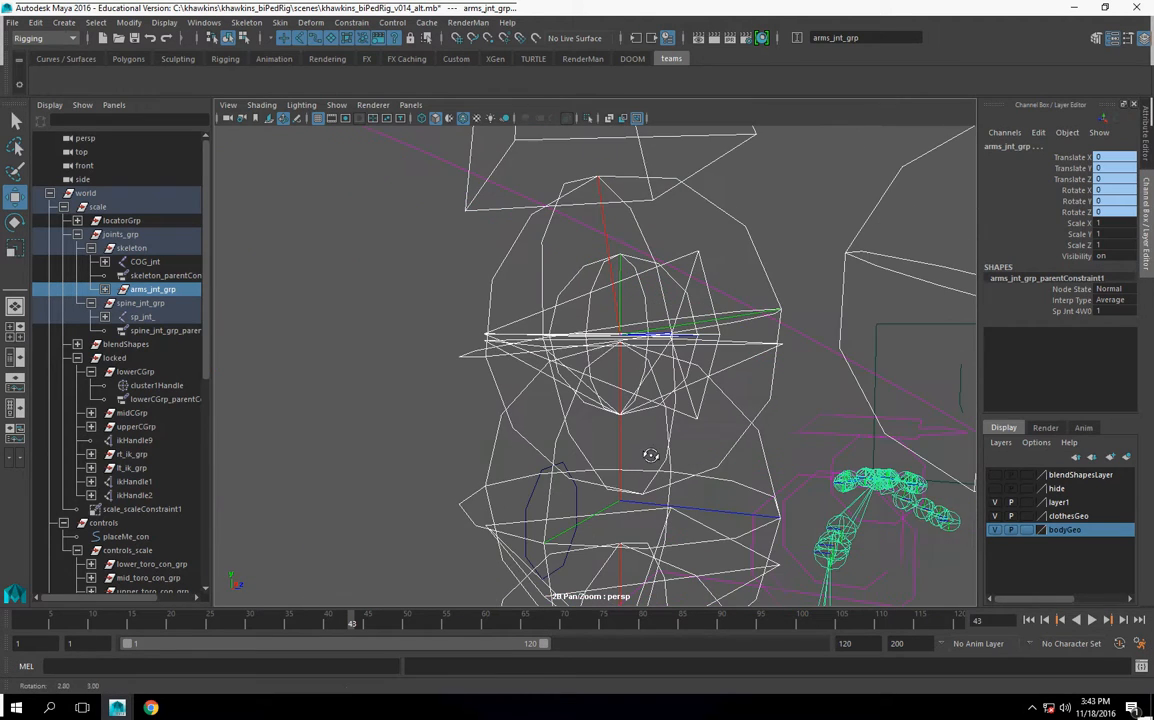
pyautogui.click(522, 250)
pyautogui.keyDown('alt'); pyautogui.moveTo(522, 250); pyautogui.dragTo(588, 337); pyautogui.keyUp('alt')
pyautogui.scroll(3, 597, 353)
pyautogui.scroll(2, 597, 353)
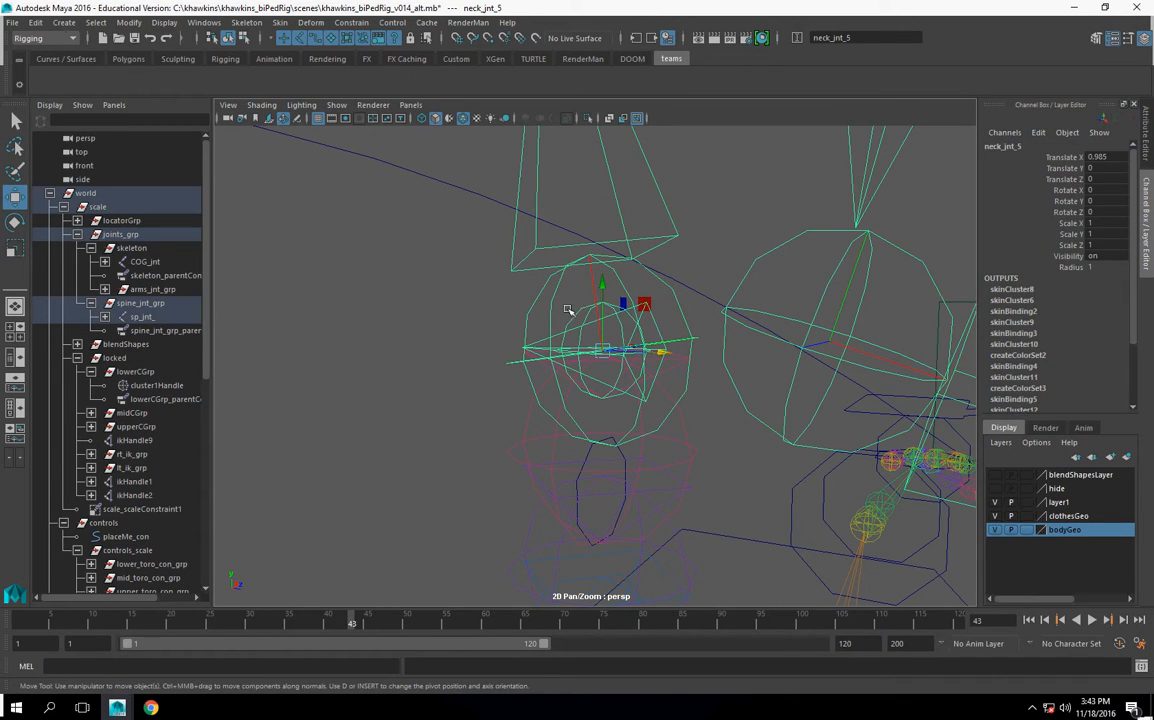
pyautogui.click(551, 304)
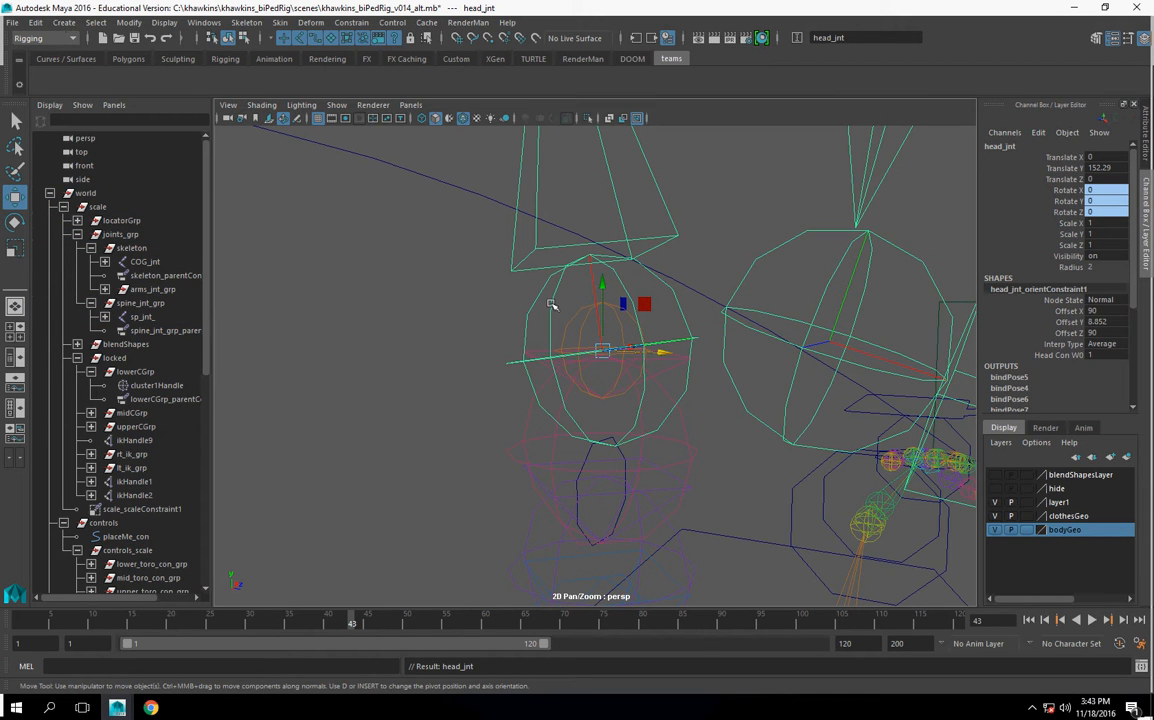
# Group head_jnt and name the group head_jnt_grp.
pyautogui.scroll(-5, 551, 304)
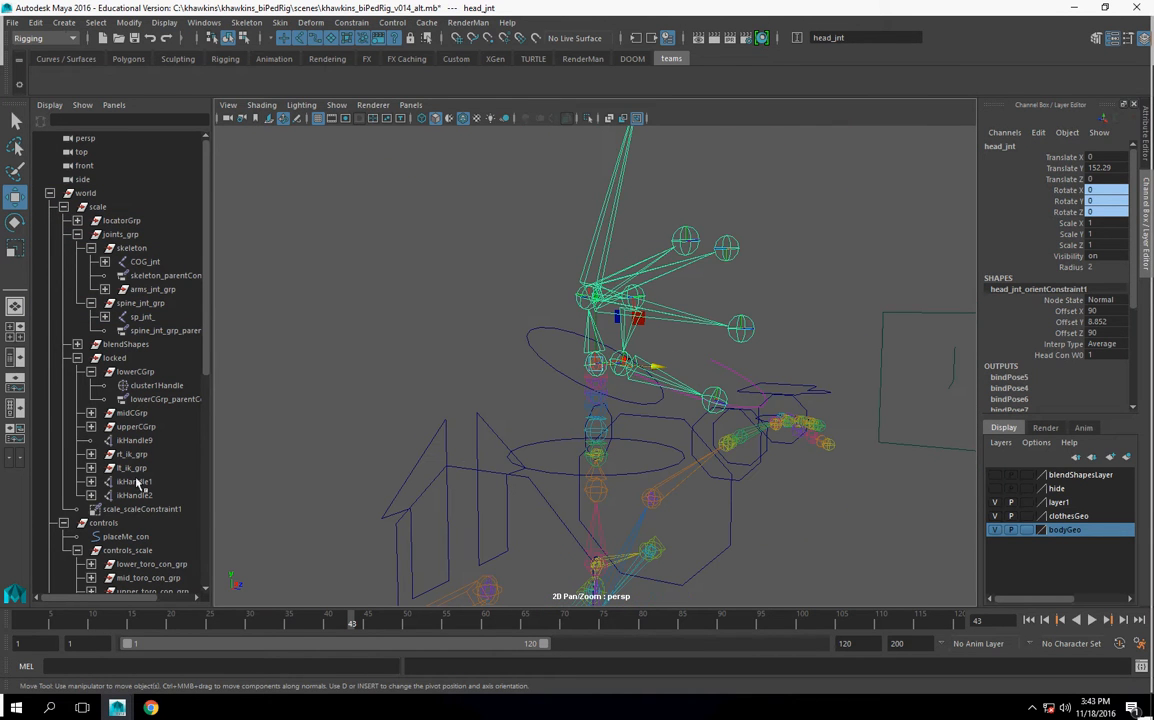
pyautogui.scroll(-10, 180, 493)
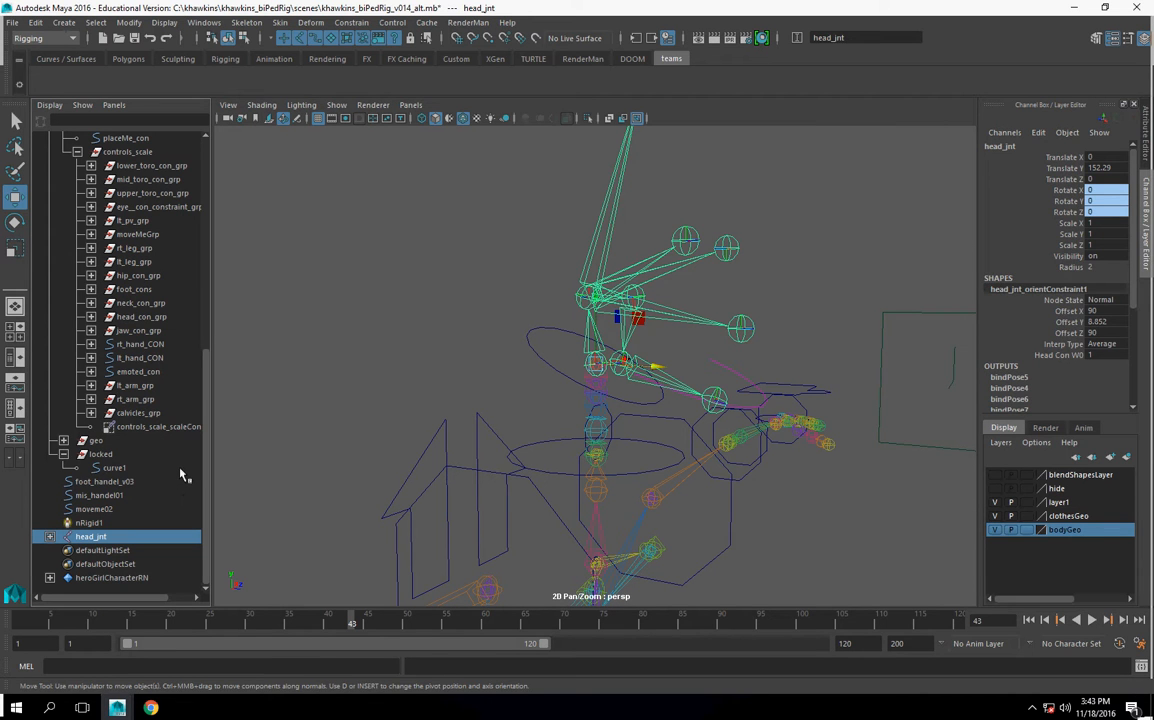
pyautogui.hotkey('ctrl', 'g')
pyautogui.click(1002, 146)
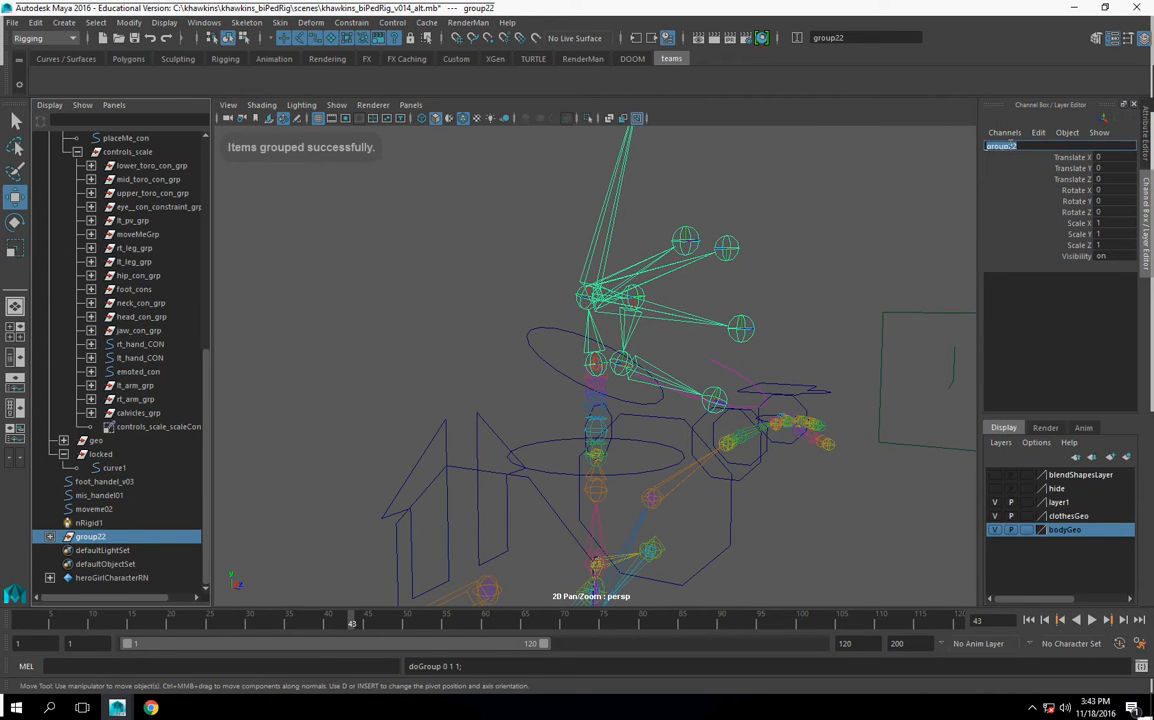
pyautogui.write('head_jnt')
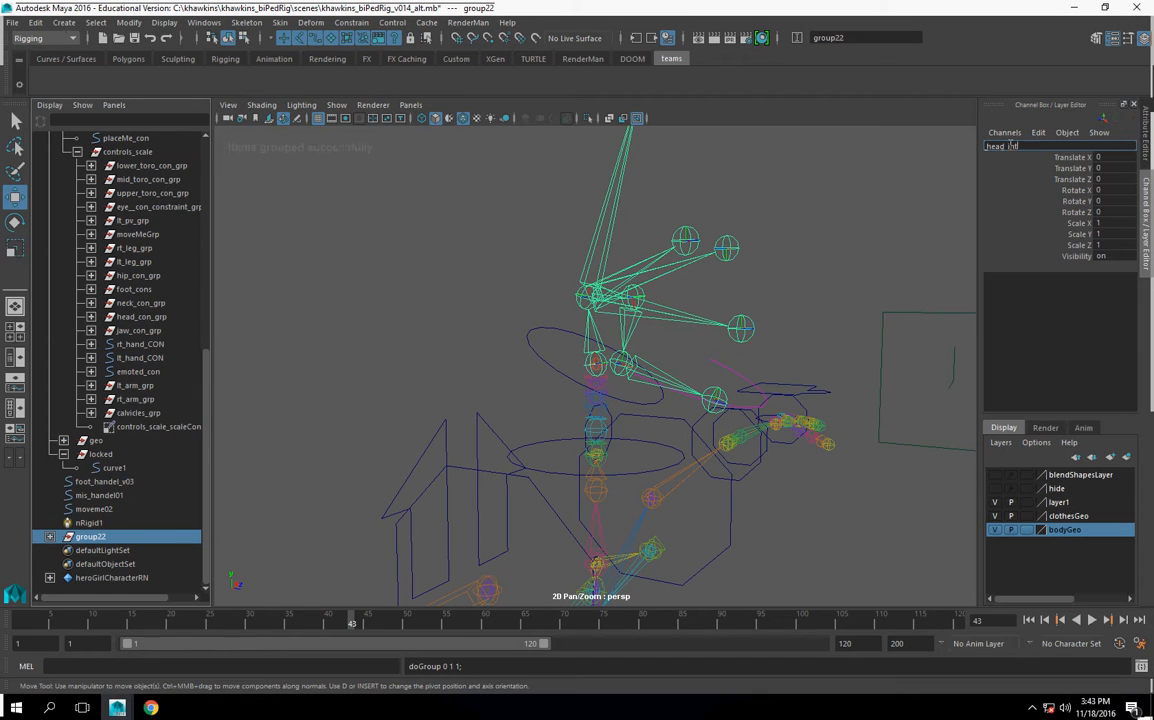
pyautogui.write('_orp')
pyautogui.press('Return')
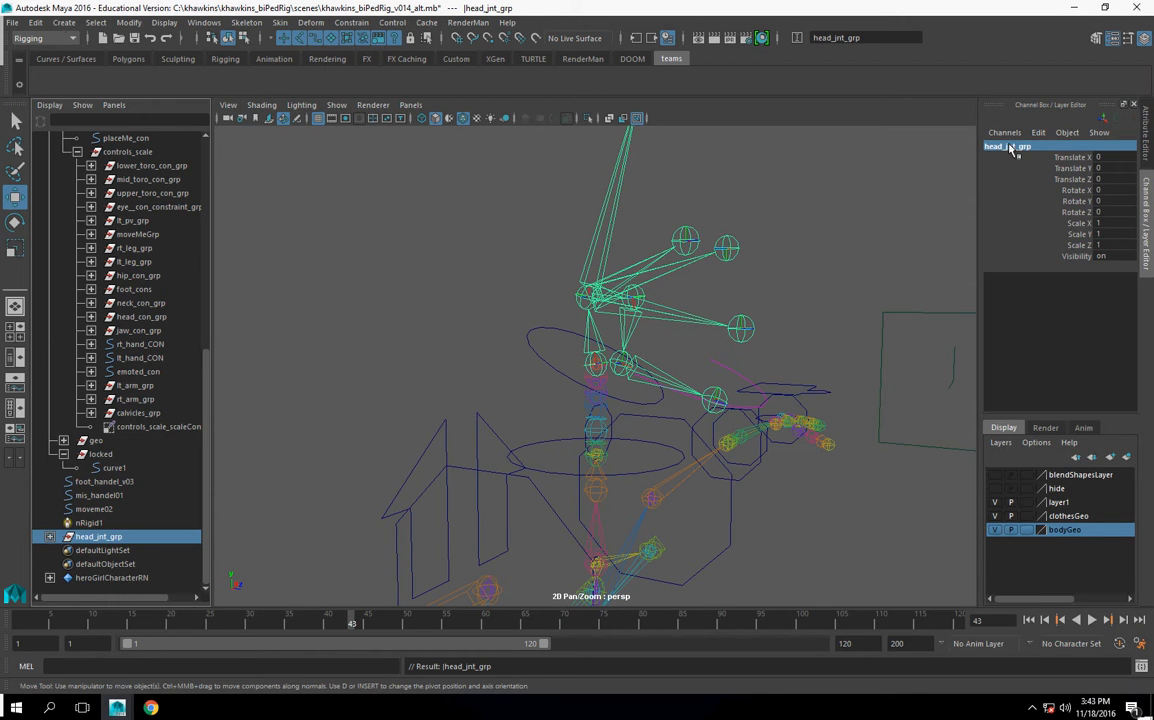
# Parent head_jnt_grp under the skeleton group.
pyautogui.scroll(10, 182, 256)
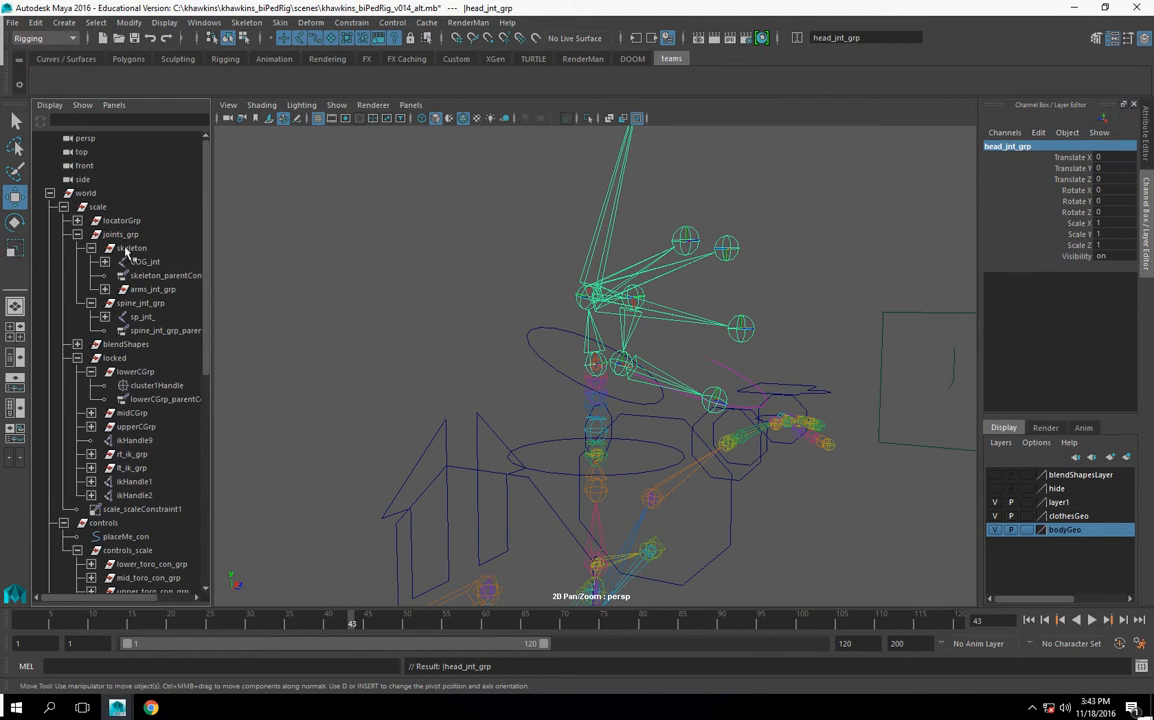
pyautogui.click(132, 248)
pyautogui.press('p')
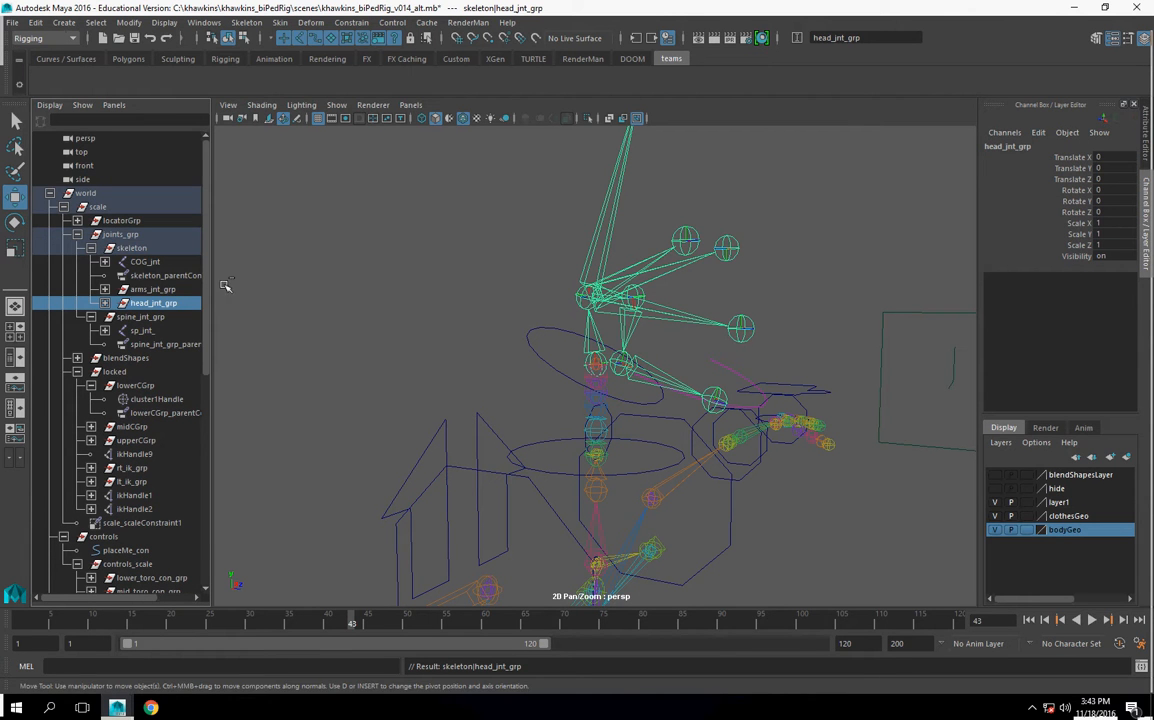
# Center the pivot of head_jnt_grp and snap it to the head joint at the top of the neck.
pyautogui.click(129, 22)
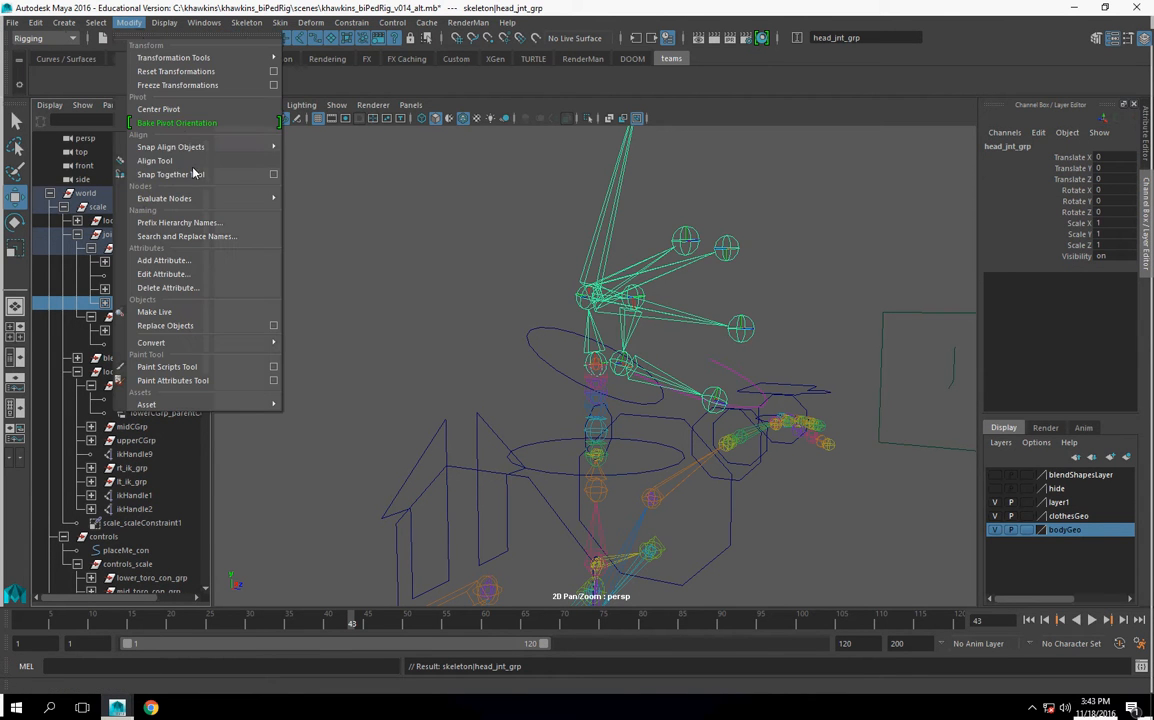
pyautogui.click(182, 111)
pyautogui.keyDown('alt'); pyautogui.moveTo(599, 350); pyautogui.dragTo(620, 370); pyautogui.keyUp('alt')
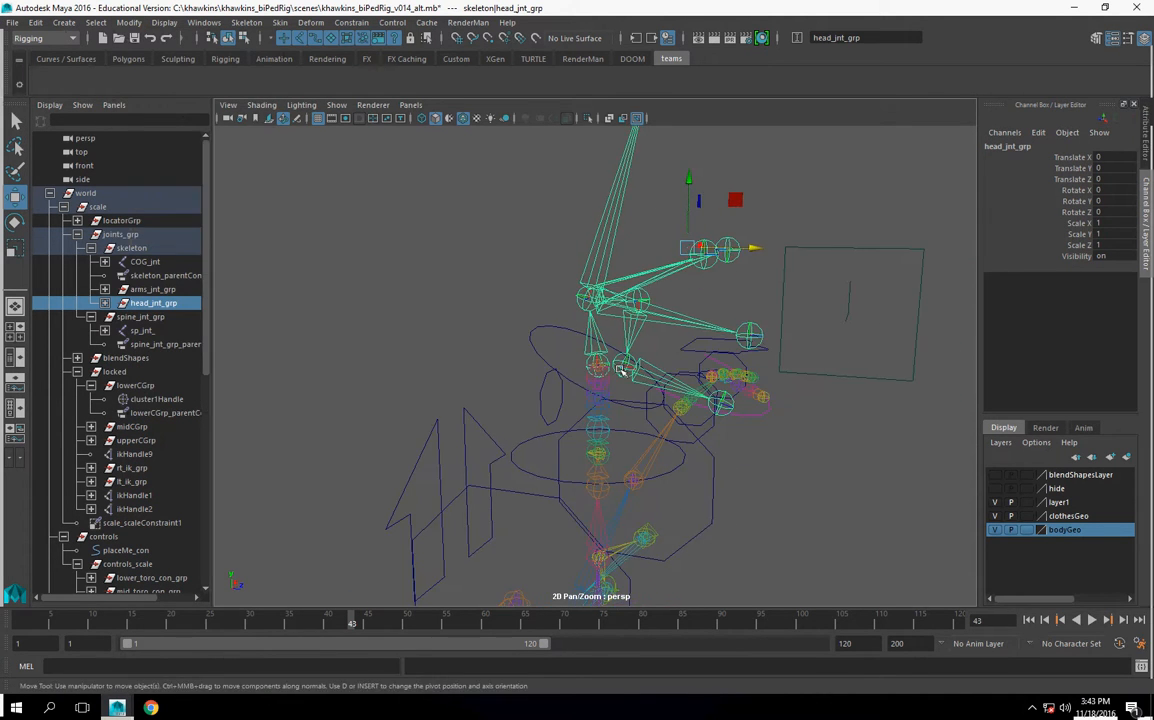
pyautogui.press('d')
pyautogui.moveTo(677, 249); pyautogui.dragTo(598, 387)
pyautogui.hotkey('ctrl', 'z')
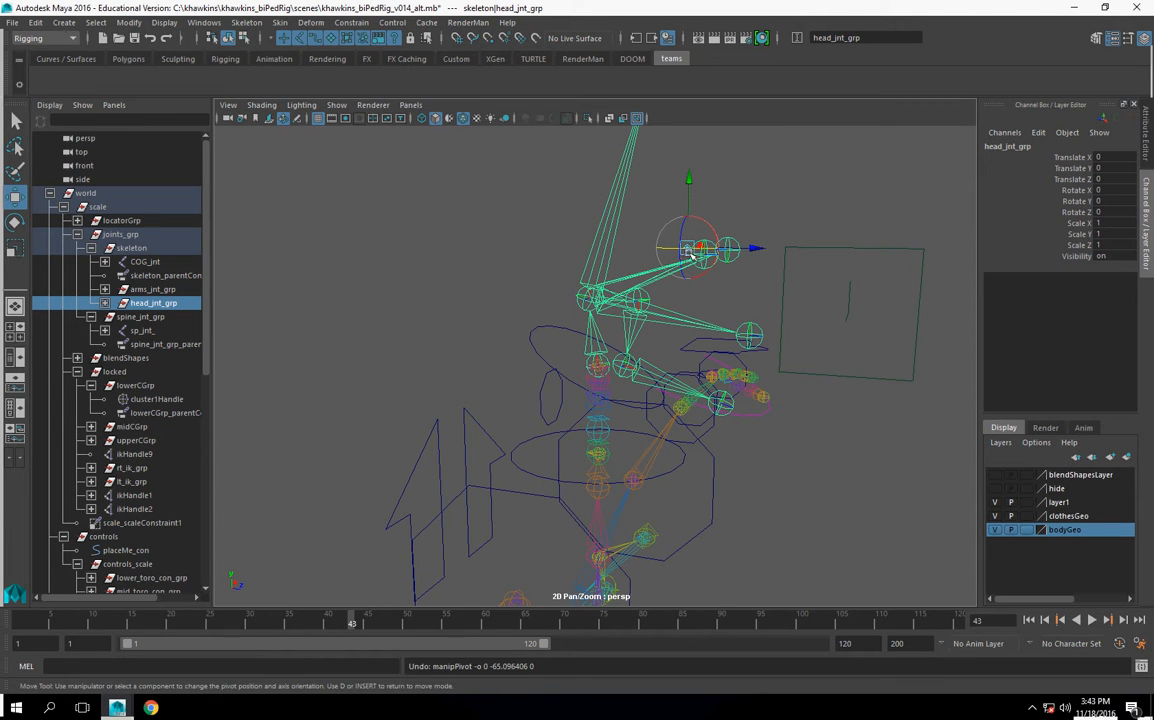
pyautogui.moveTo(689, 256); pyautogui.dragTo(597, 366)
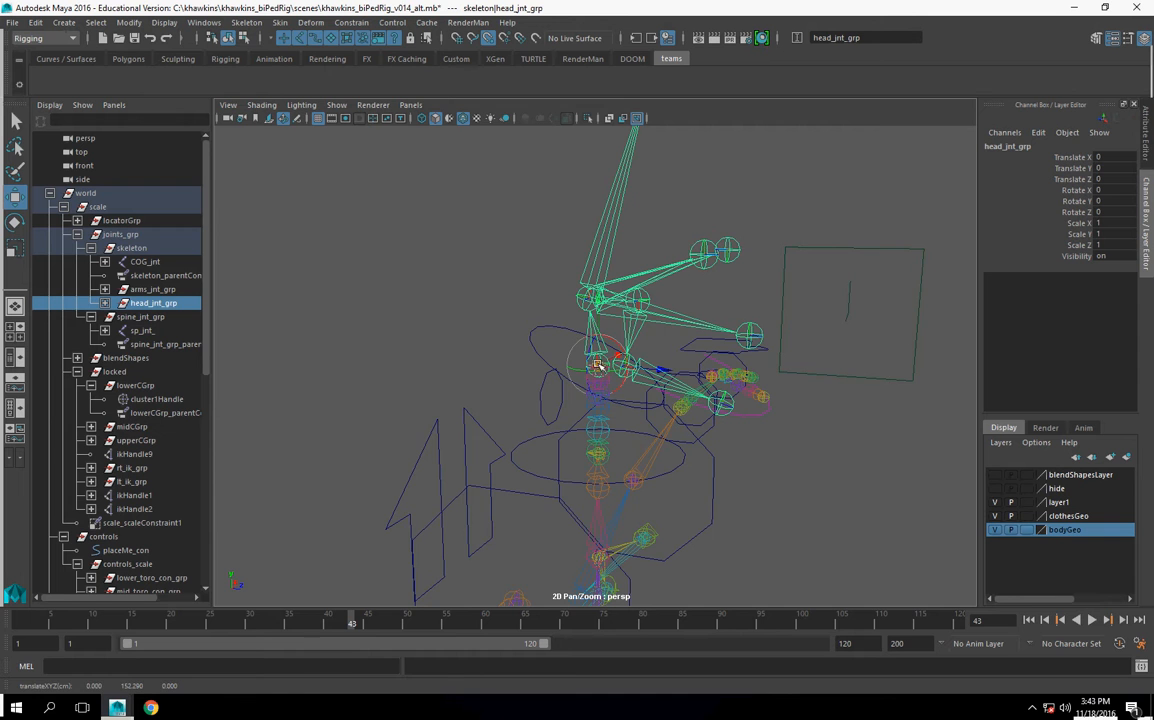
pyautogui.scroll(4, 597, 366)
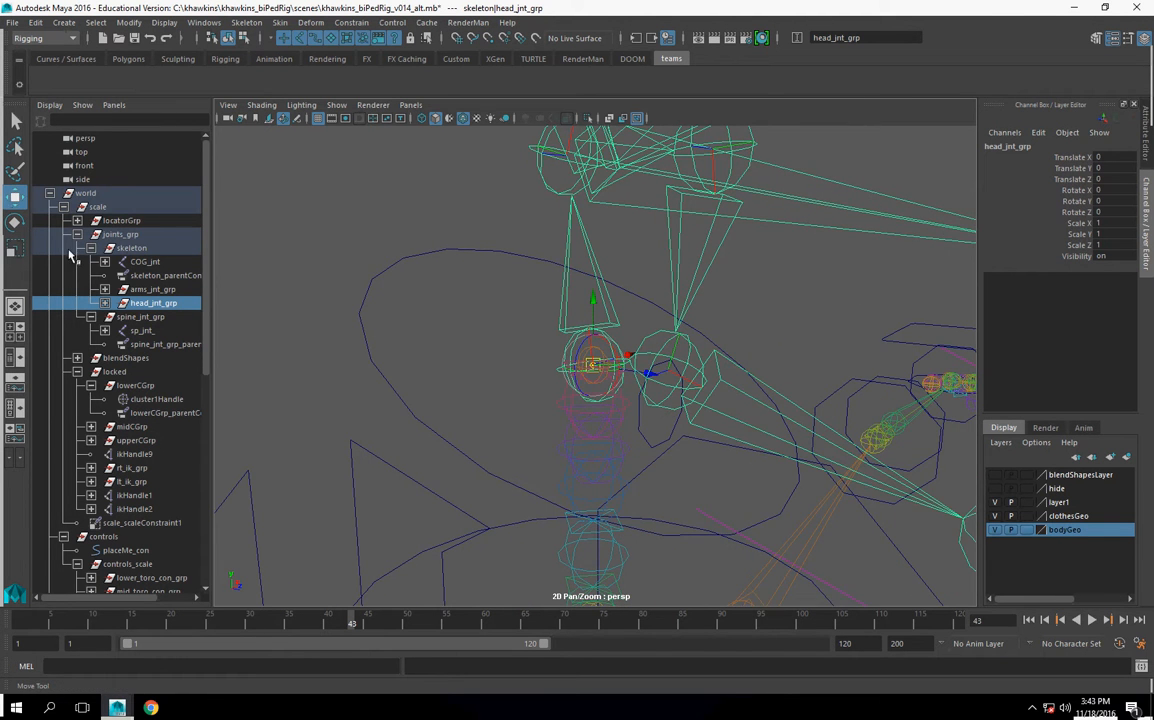
# Parent-constrain head_jnt_grp to neck_jnt_5, the last joint of the neck chain.
pyautogui.keyDown('alt'); pyautogui.moveTo(290, 265); pyautogui.dragTo(319, 327); pyautogui.keyUp('alt')
pyautogui.click(357, 243)
pyautogui.scroll(4, 657, 376)
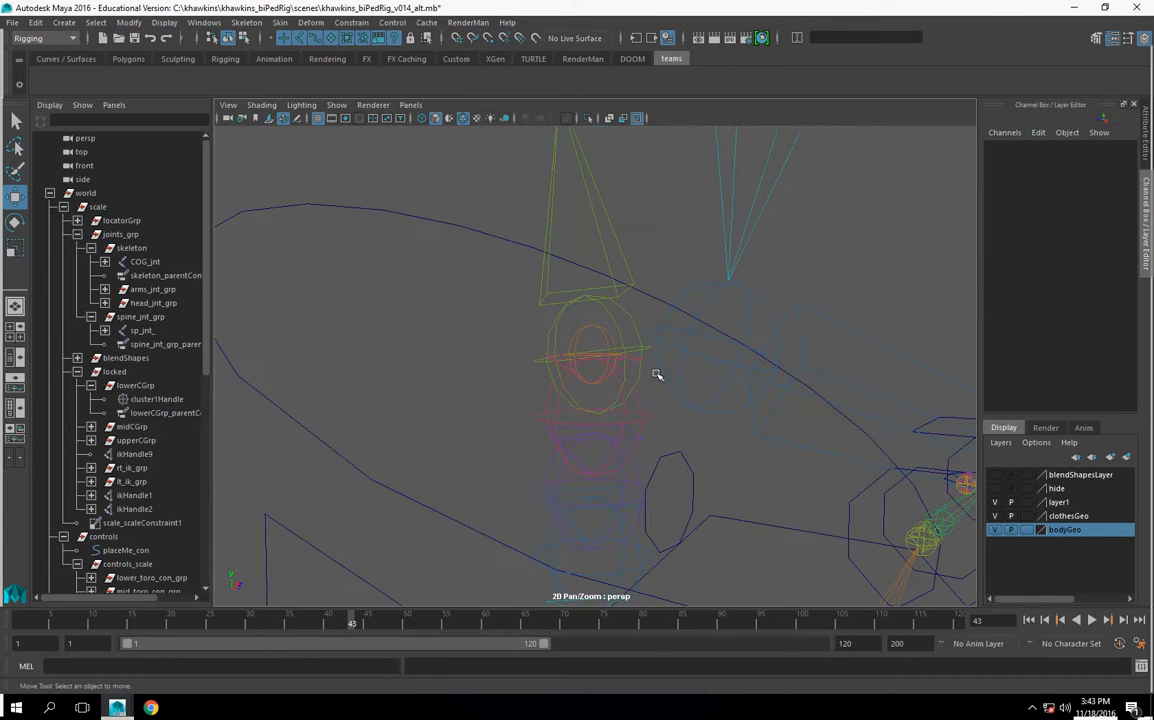
pyautogui.click(606, 322)
pyautogui.click(657, 413)
pyautogui.click(533, 399)
pyautogui.click(577, 328)
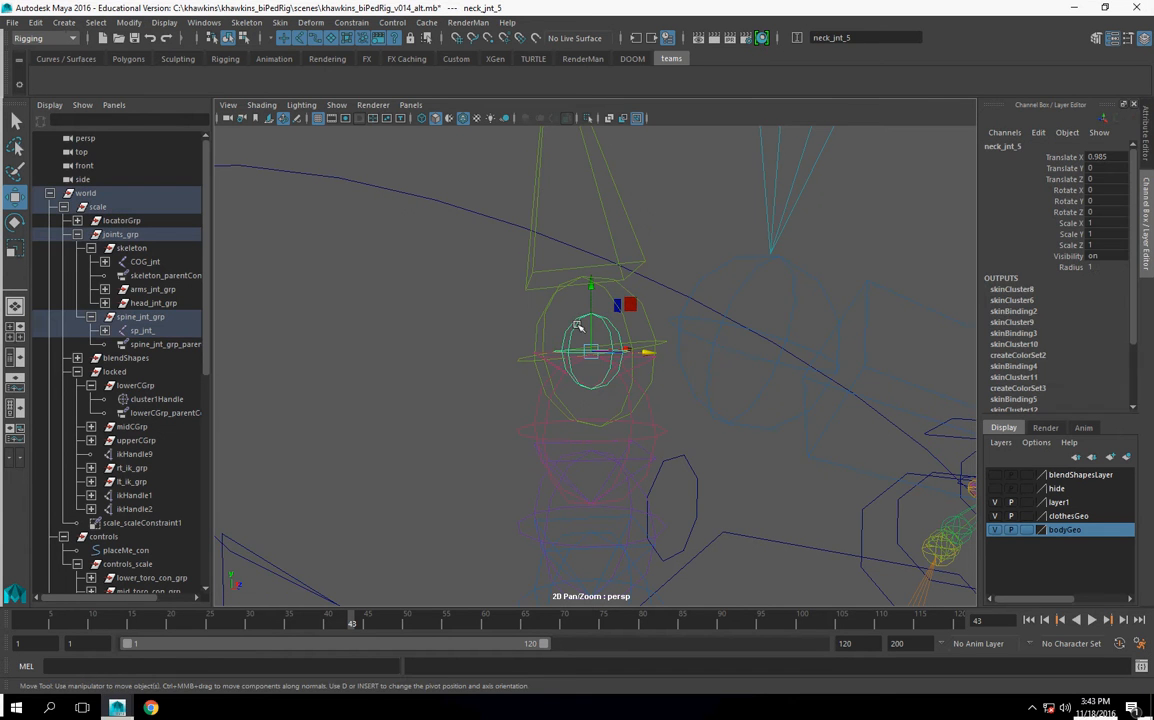
pyautogui.click(150, 303)
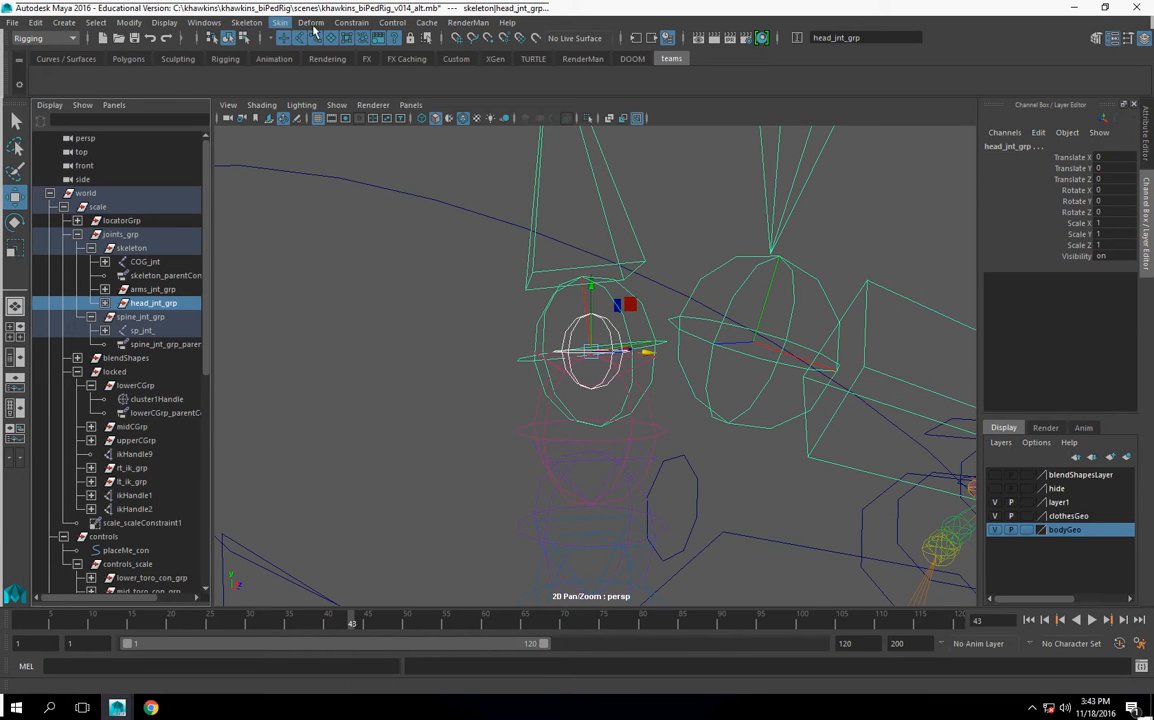
pyautogui.click(351, 22)
pyautogui.click(358, 58)
# Examine the shoulder, spine and torso control area of the rig from several angles.
pyautogui.keyDown('alt'); pyautogui.moveTo(560, 350); pyautogui.dragTo(654, 371); pyautogui.keyUp('alt')
pyautogui.keyDown('alt'); pyautogui.moveTo(654, 371); pyautogui.dragTo(641, 448, button='middle'); pyautogui.keyUp('alt')
pyautogui.keyDown('alt'); pyautogui.moveTo(641, 448); pyautogui.dragTo(672, 422); pyautogui.keyUp('alt')
pyautogui.keyDown('alt'); pyautogui.moveTo(627, 466); pyautogui.dragTo(616, 497, button='middle'); pyautogui.keyUp('alt')
pyautogui.keyDown('alt'); pyautogui.moveTo(616, 497); pyautogui.dragTo(670, 366); pyautogui.keyUp('alt')
pyautogui.scroll(6, 437, 294)
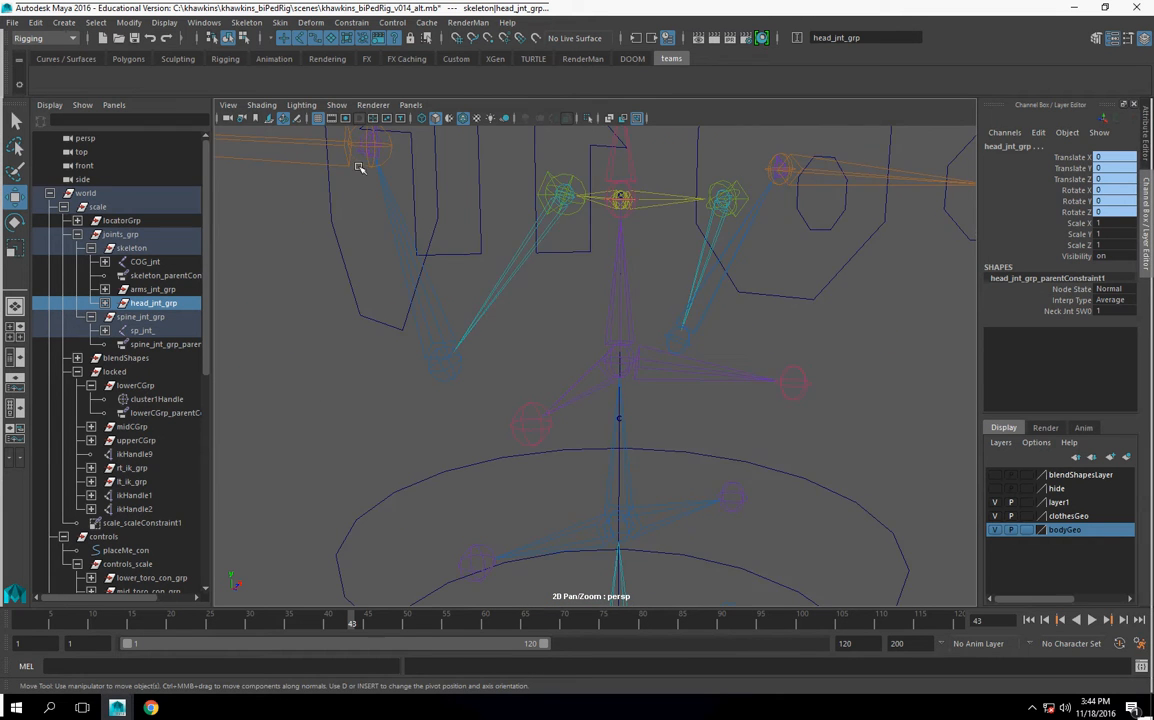
pyautogui.scroll(-3, 350, 168)
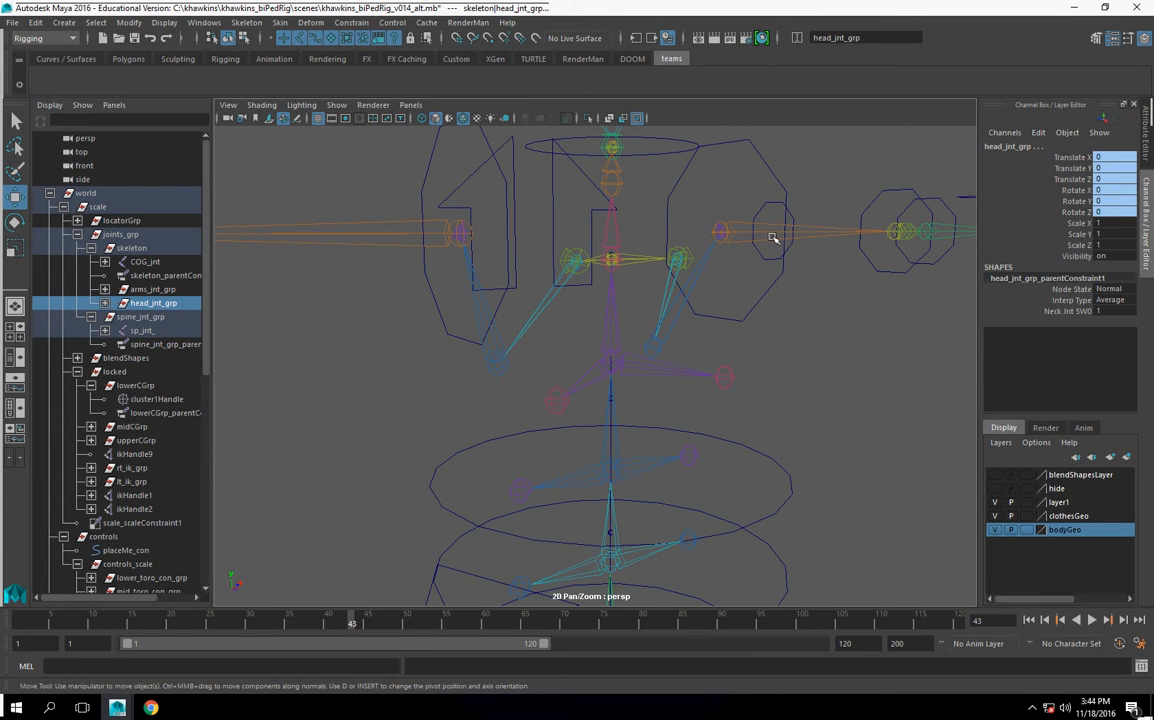
pyautogui.moveTo(769, 322)
pyautogui.keyDown('alt'); pyautogui.mouseDown()
pyautogui.moveTo(734, 327)
pyautogui.moveTo(757, 305)
pyautogui.mouseUp(); pyautogui.keyUp('alt')
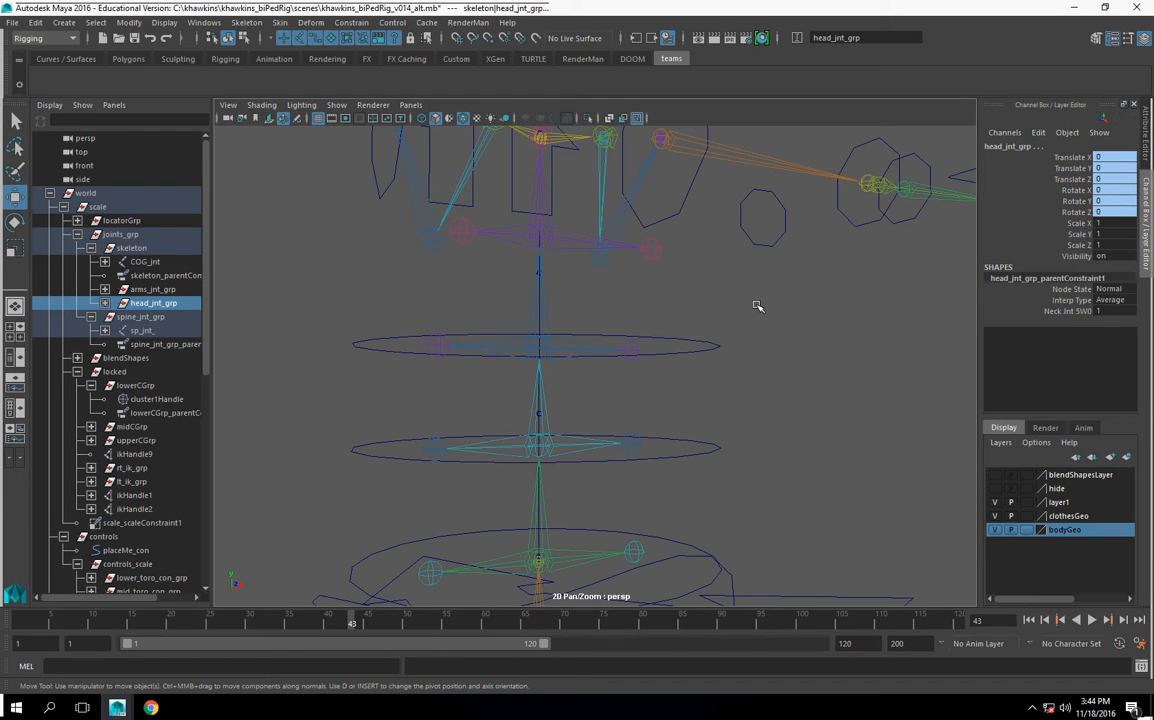